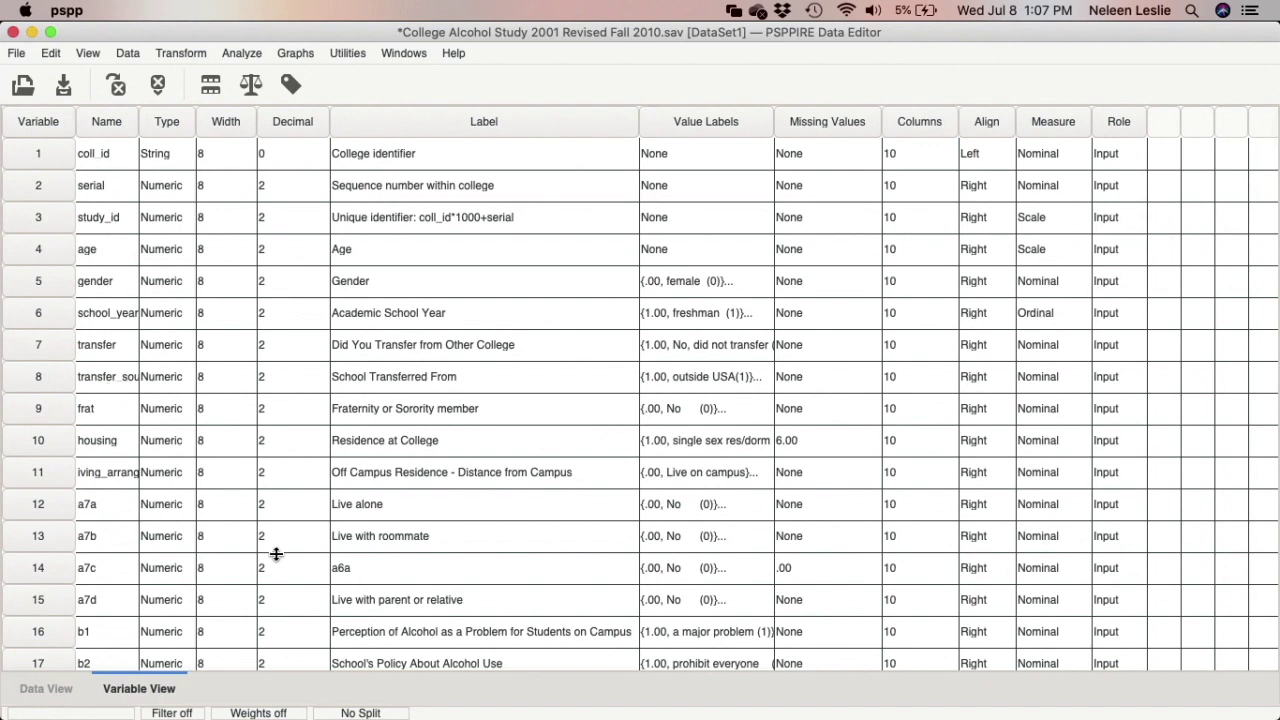
# Bring up the Dock to reach the PowerPoint presentation's Variable List slide.
pyautogui.moveTo(914, 714)
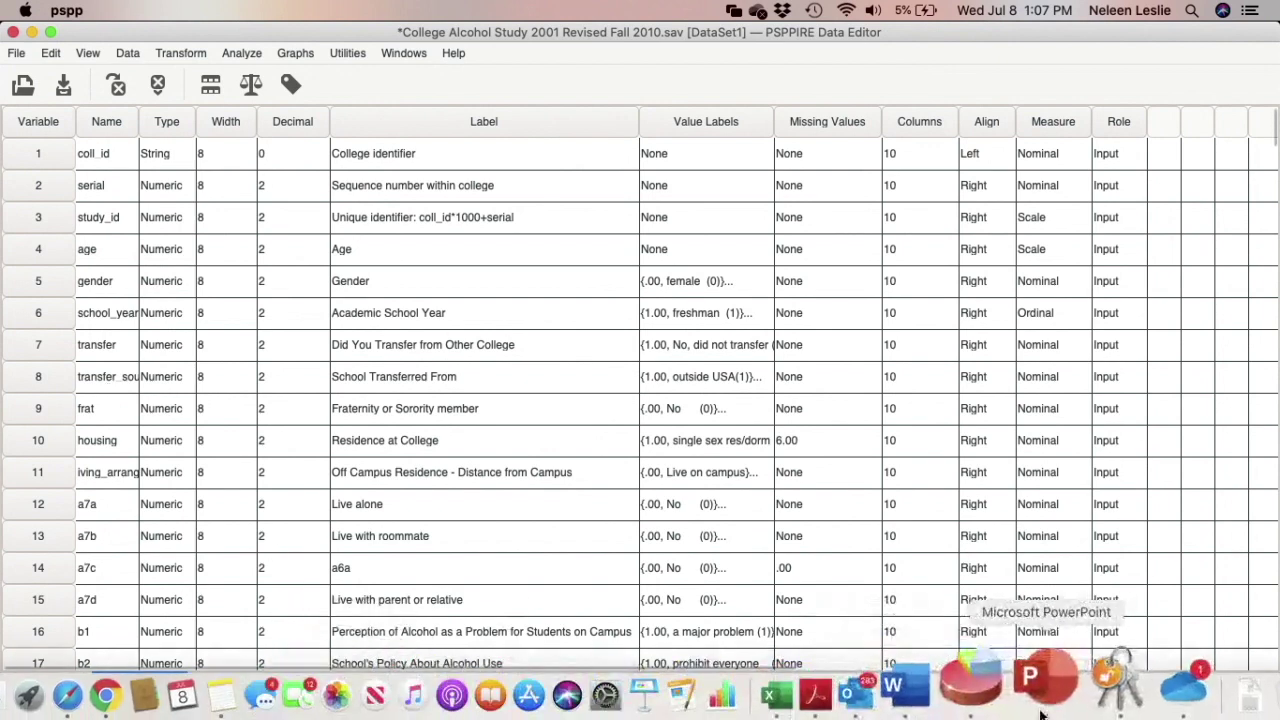
# Review the five-step Practice Exercise slide in PowerPoint, then return to the PSPP Data Editor.
pyautogui.click(1041, 693)
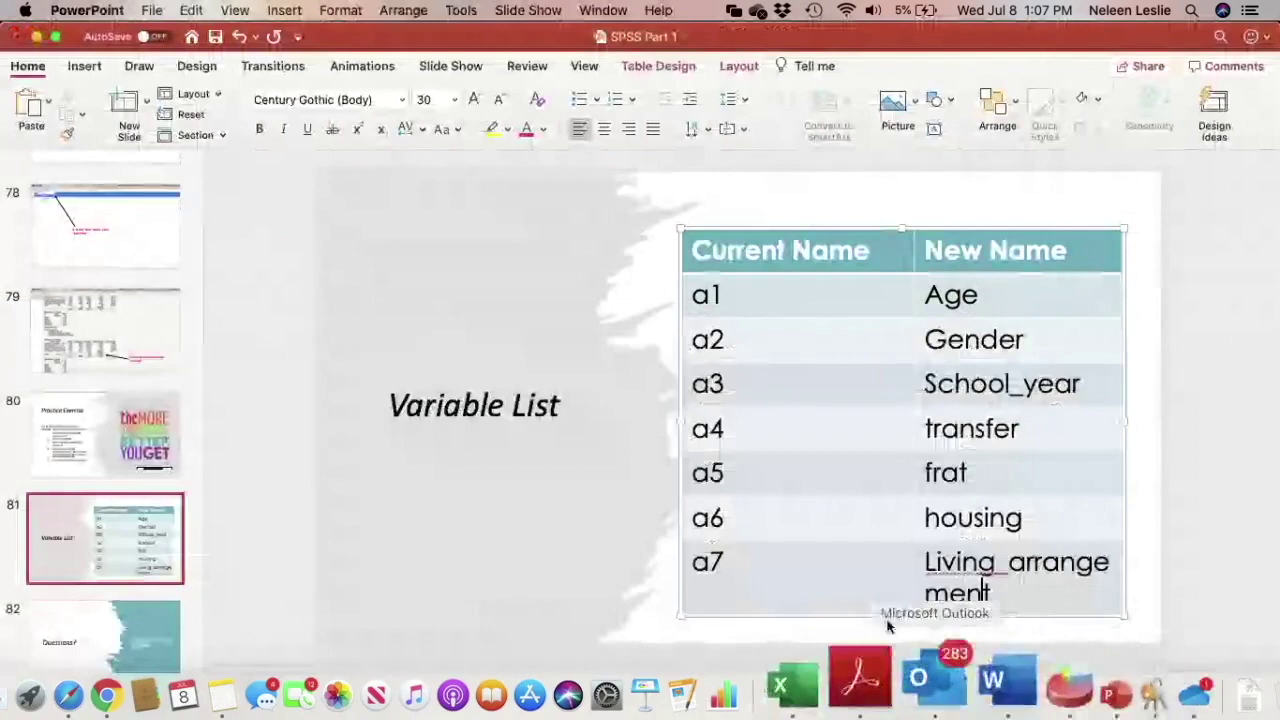
pyautogui.click(130, 468)
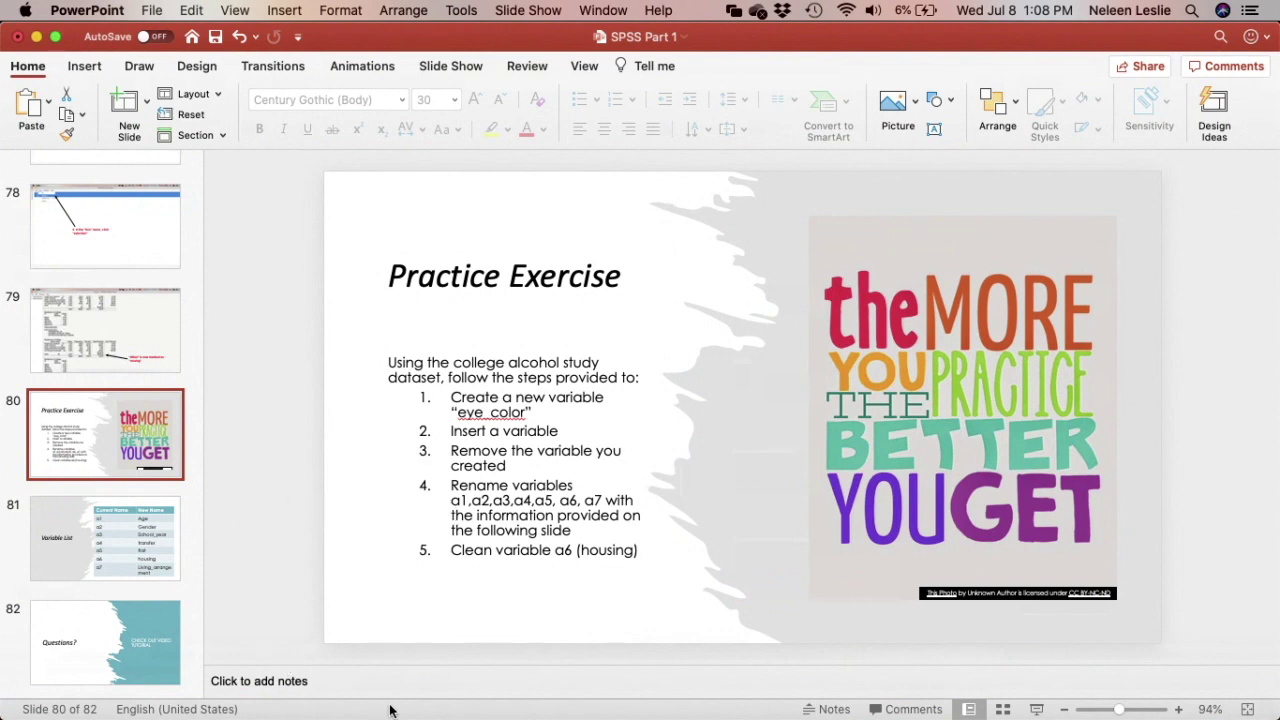
pyautogui.moveTo(940, 712)
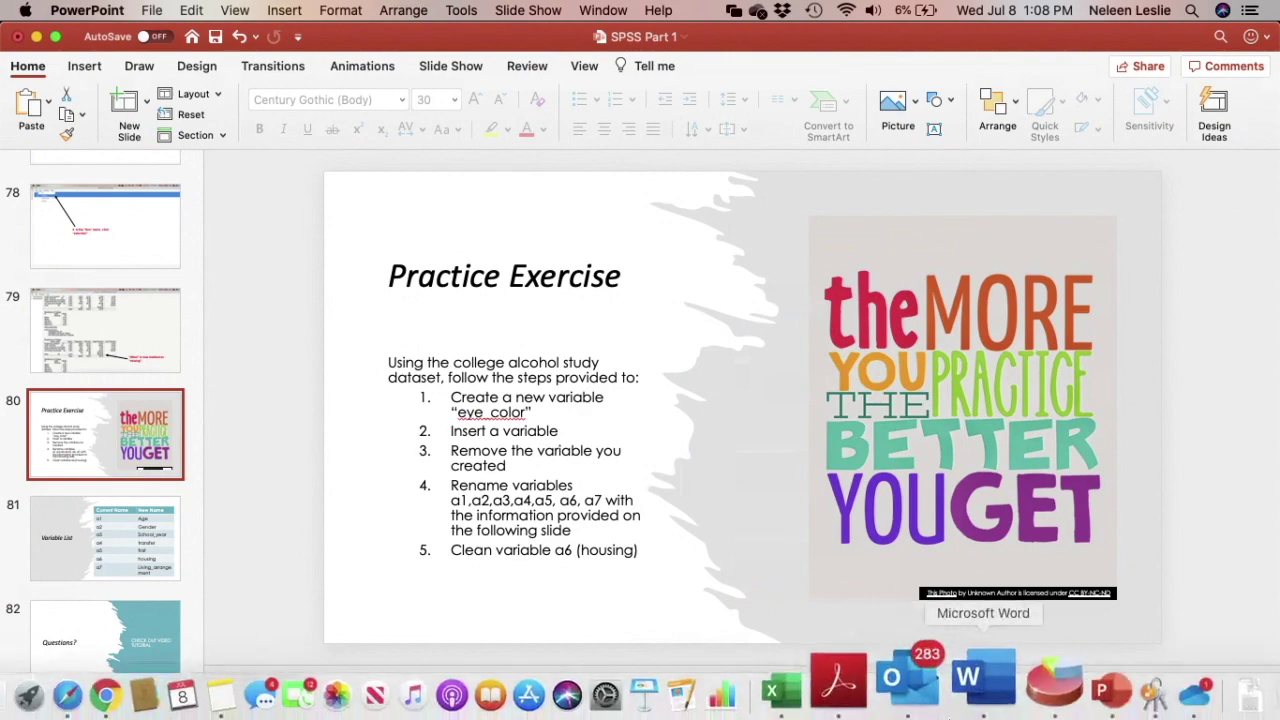
pyautogui.click(1005, 703)
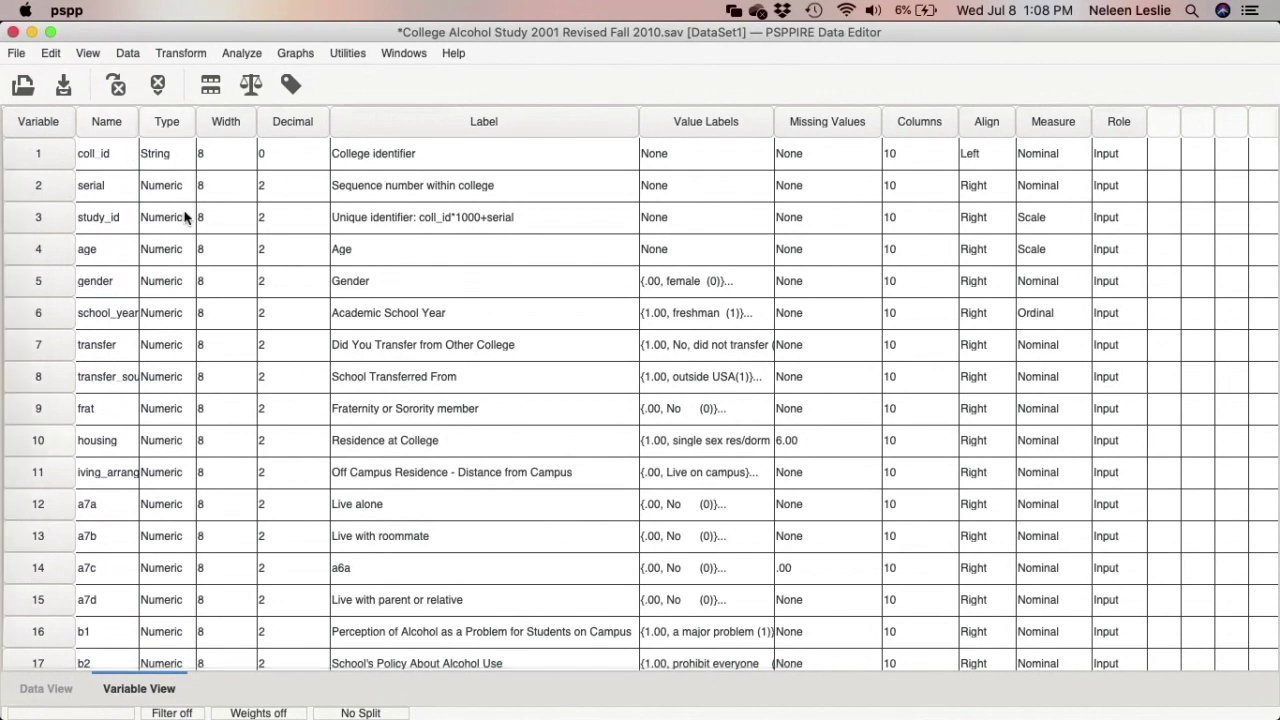
# Replace variable 11's old name with 'distance' in Variable View.
pyautogui.click(105, 472)
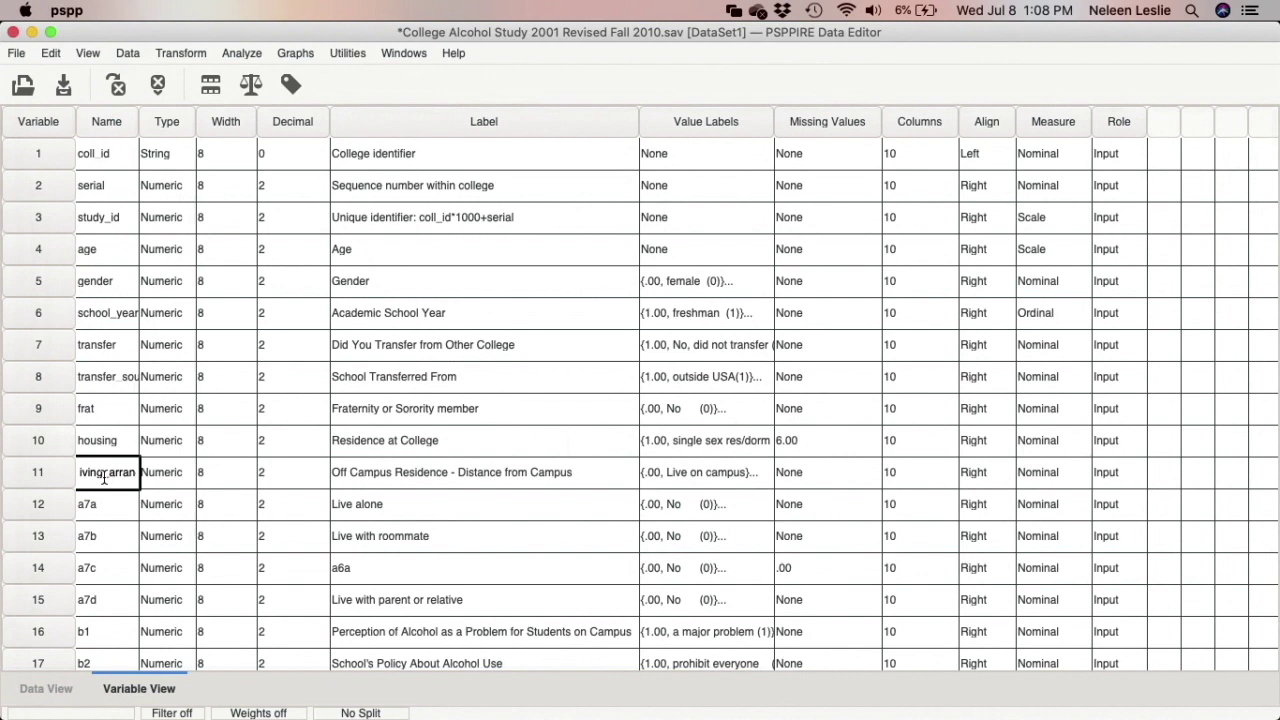
pyautogui.click(104, 472)
pyautogui.write('s')
pyautogui.press('BackSpace')
pyautogui.press('BackSpace')
pyautogui.press('BackSpace')
pyautogui.press('BackSpace')
pyautogui.press('BackSpace')
pyautogui.press('BackSpace')
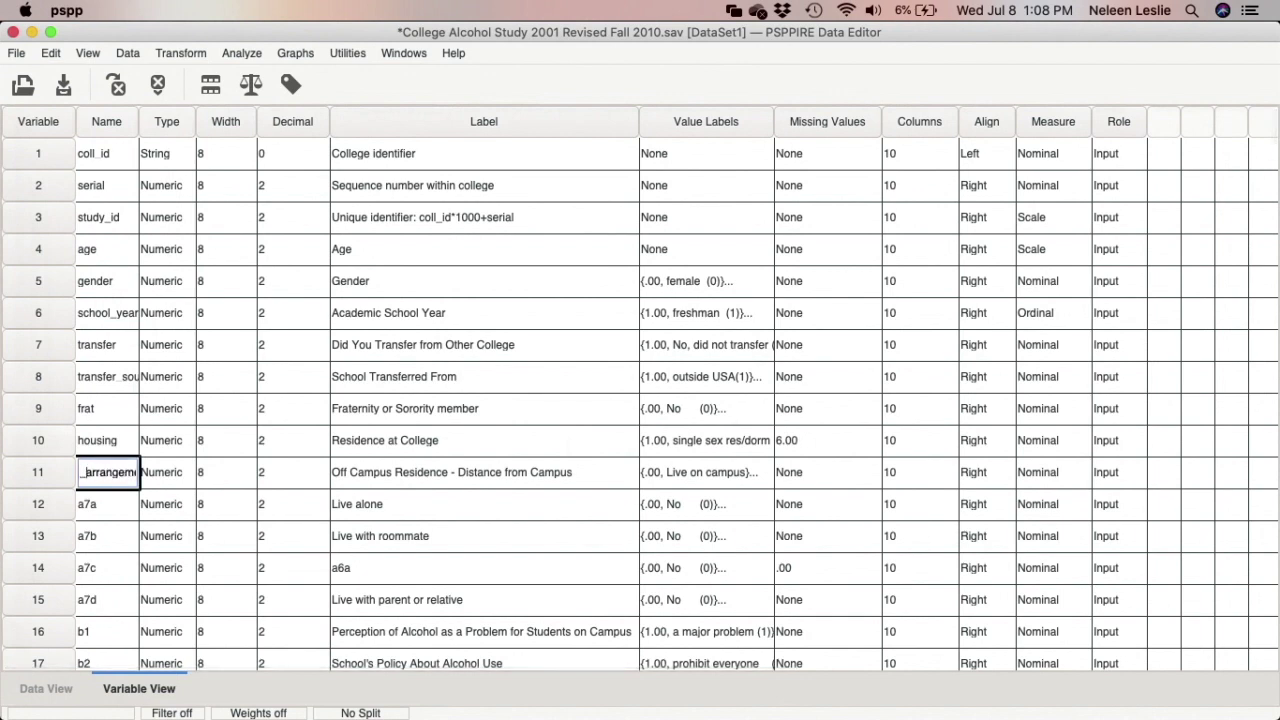
pyautogui.press('Delete')
pyautogui.press('Delete')
pyautogui.press('Delete')
pyautogui.press('Delete')
pyautogui.press('Delete')
pyautogui.press('Delete')
pyautogui.press('Delete')
pyautogui.press('Delete')
pyautogui.press('Delete')
pyautogui.press('Delete')
pyautogui.press('Delete')
pyautogui.press('Delete')
pyautogui.write('distn')
pyautogui.press('BackSpace')
pyautogui.write('ance')
pyautogui.press('Return')
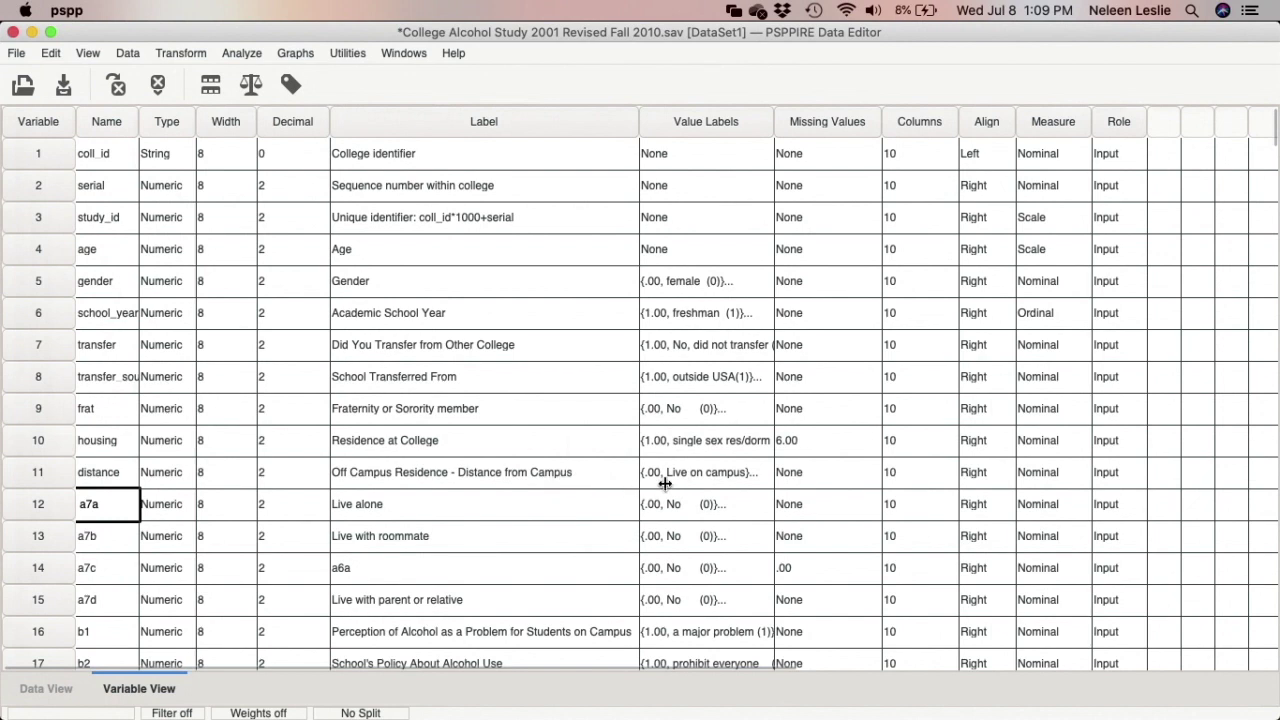
pyautogui.click(763, 470)
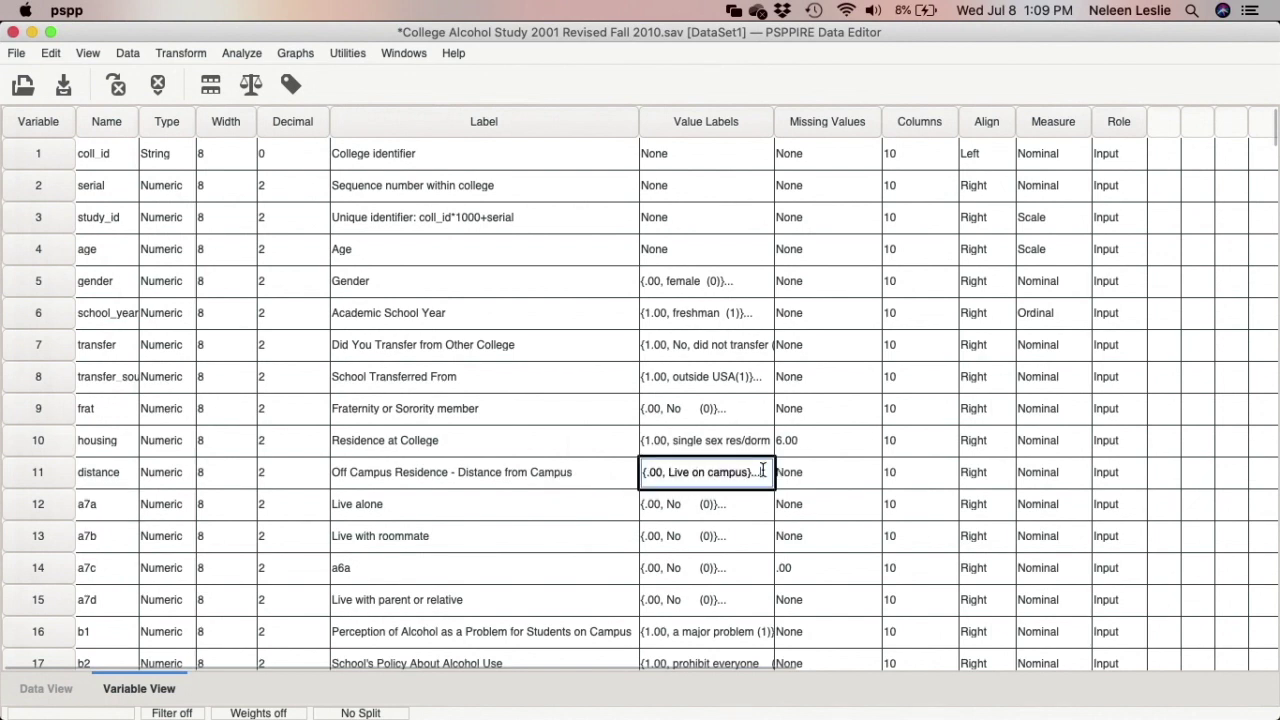
pyautogui.click(763, 470)
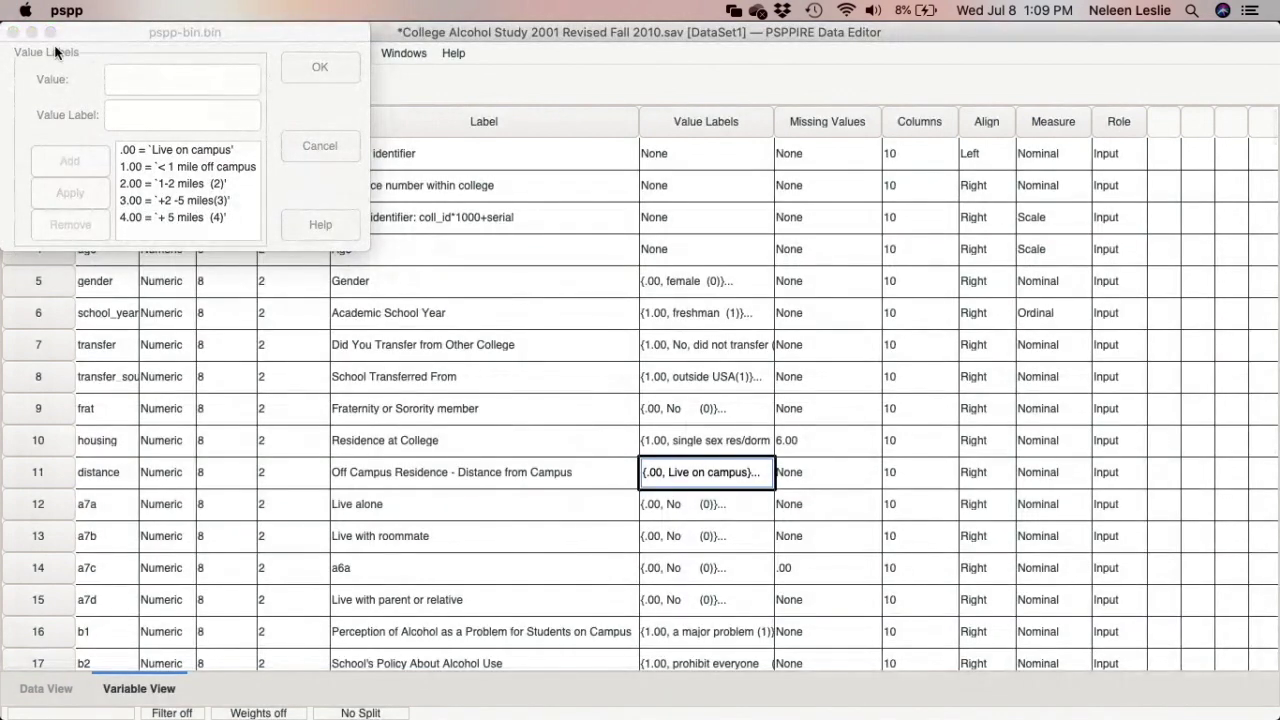
pyautogui.click(12, 33)
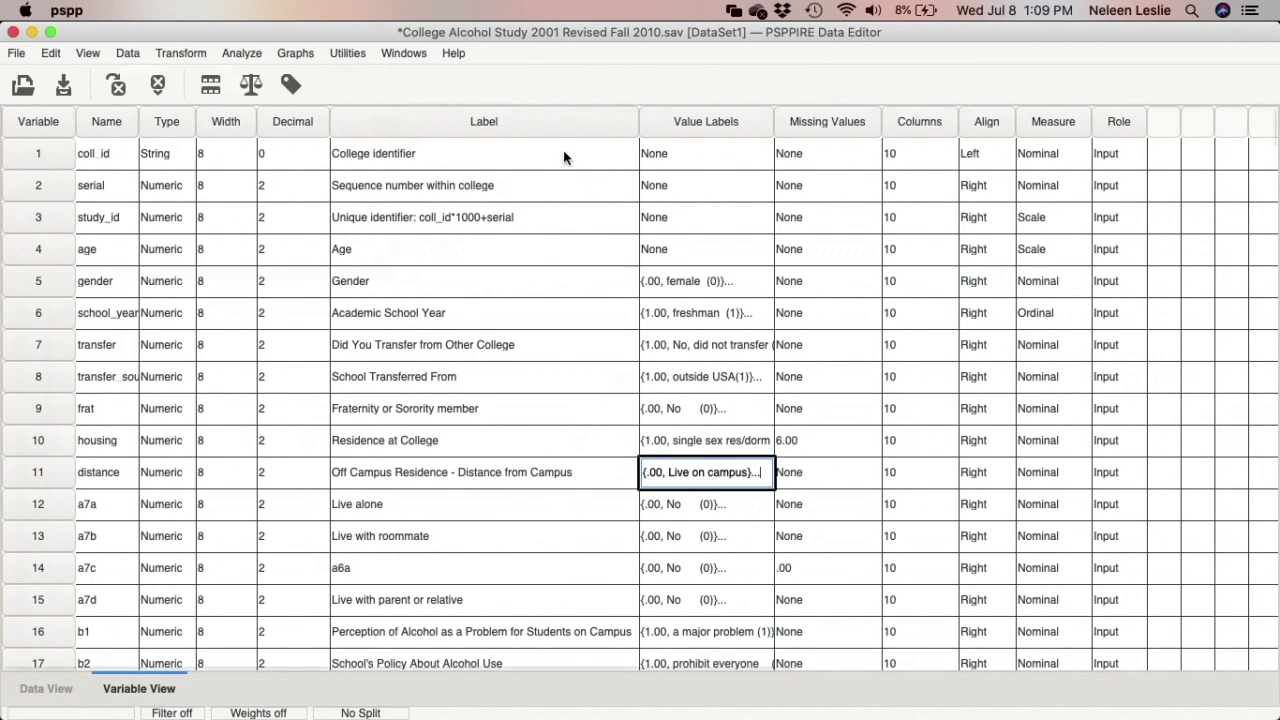
# Open the Analyze > Descriptive Statistics > Frequencies dialog.
pyautogui.click(244, 54)
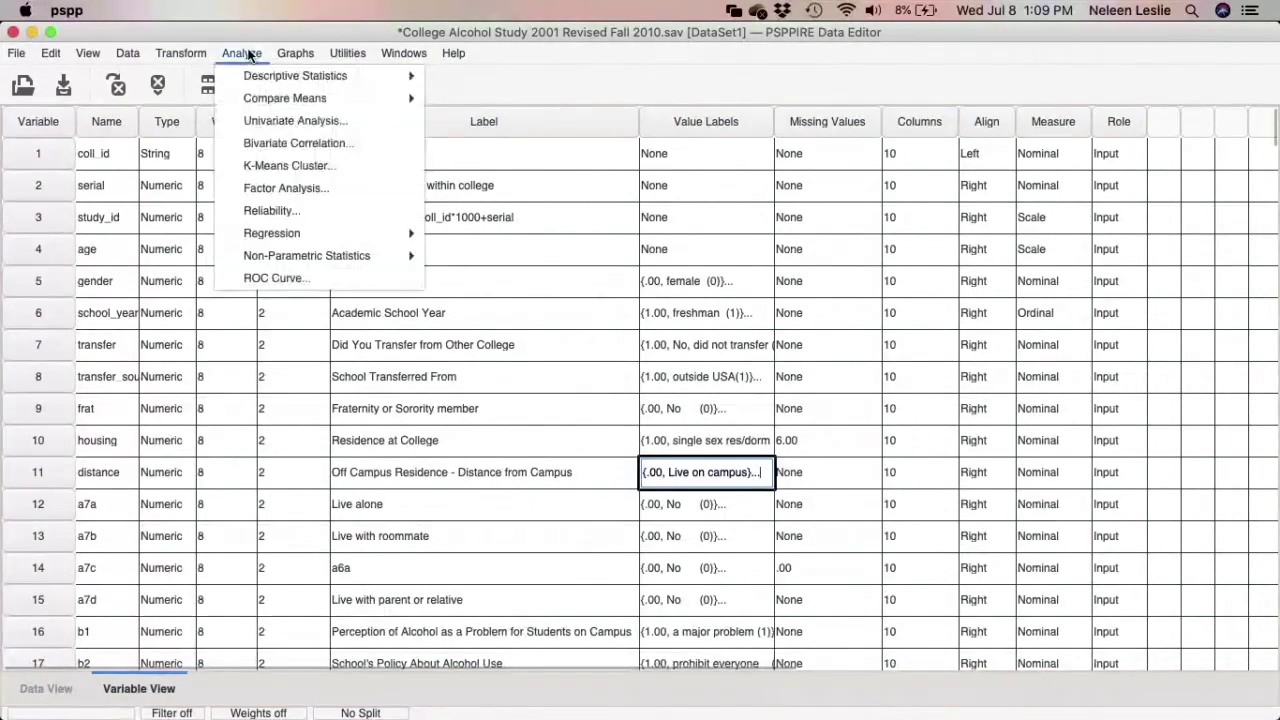
pyautogui.moveTo(266, 73)
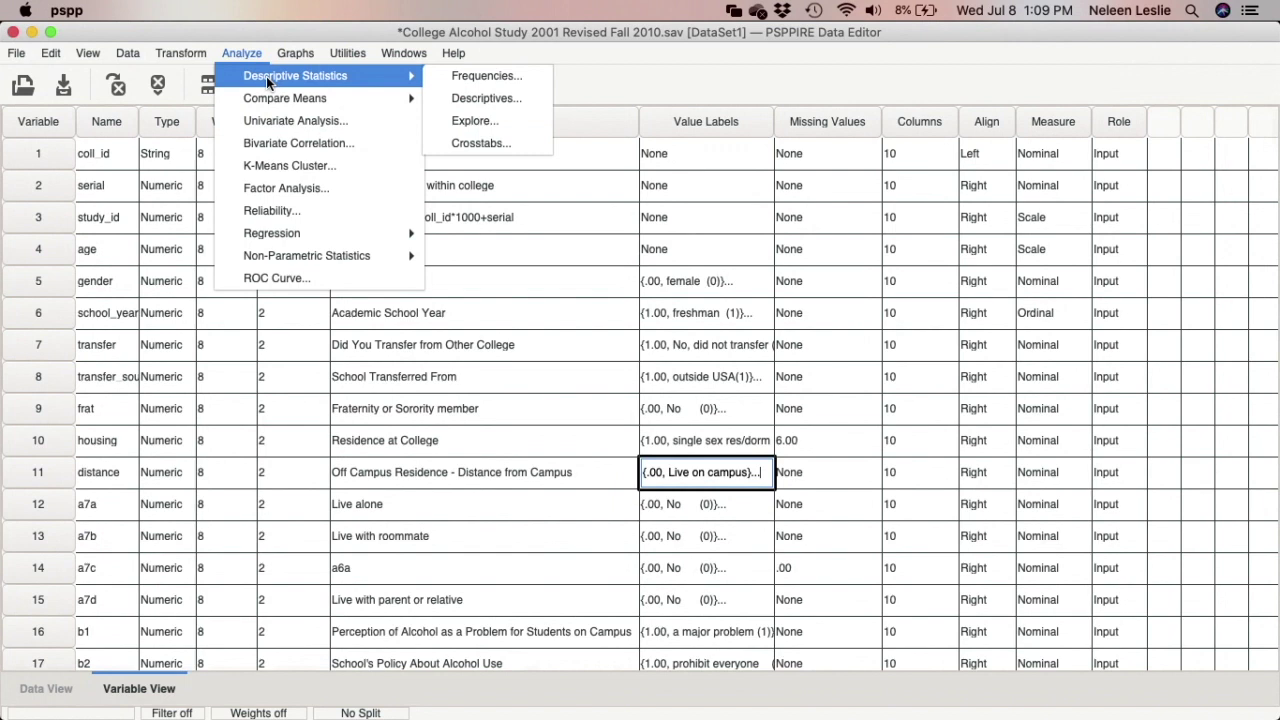
pyautogui.click(434, 74)
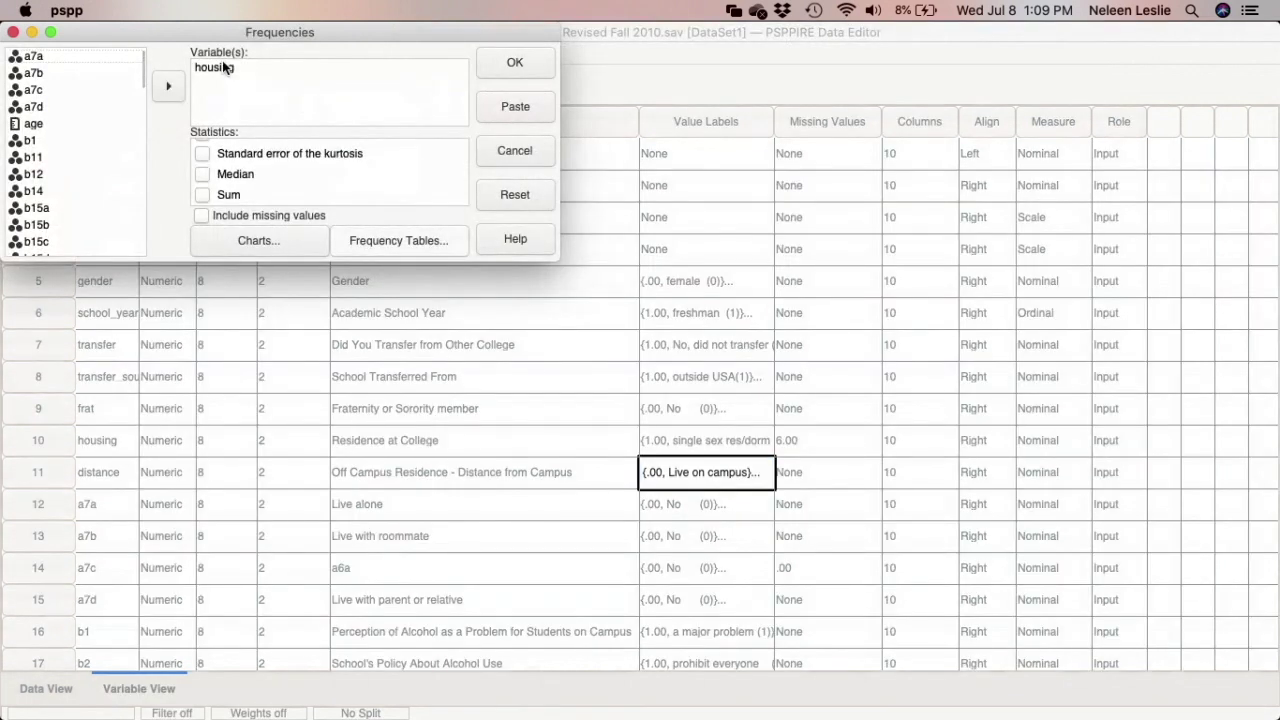
# Clear age, b1 and housing from the Variable(s) list, leaving it empty.
pyautogui.click(220, 64)
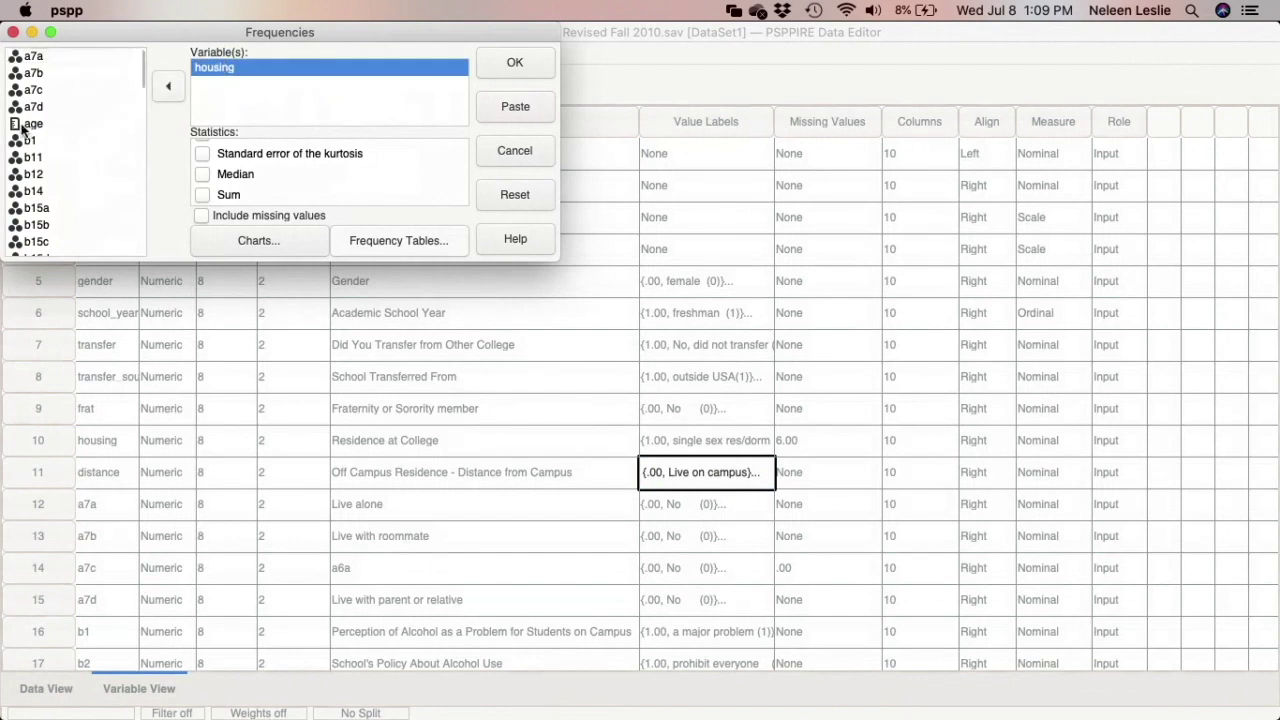
pyautogui.click(100, 123)
pyautogui.click(166, 90)
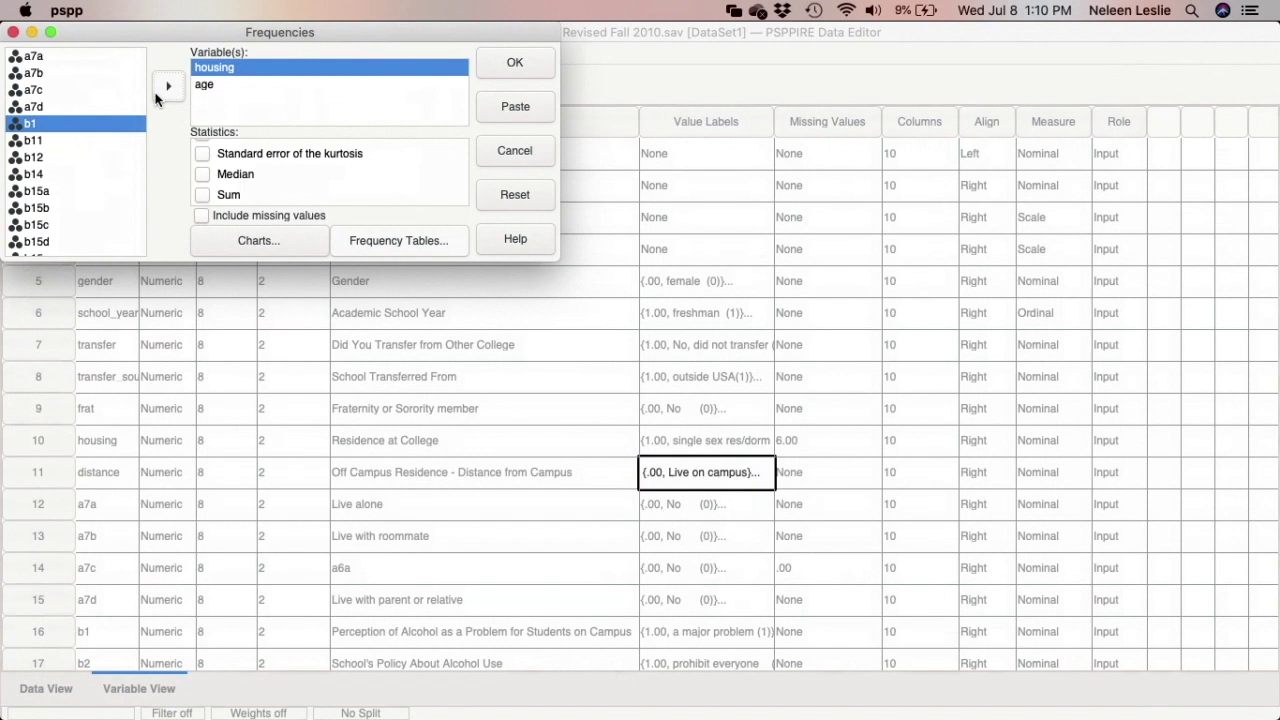
pyautogui.click(179, 86)
pyautogui.click(202, 86)
pyautogui.click(168, 86)
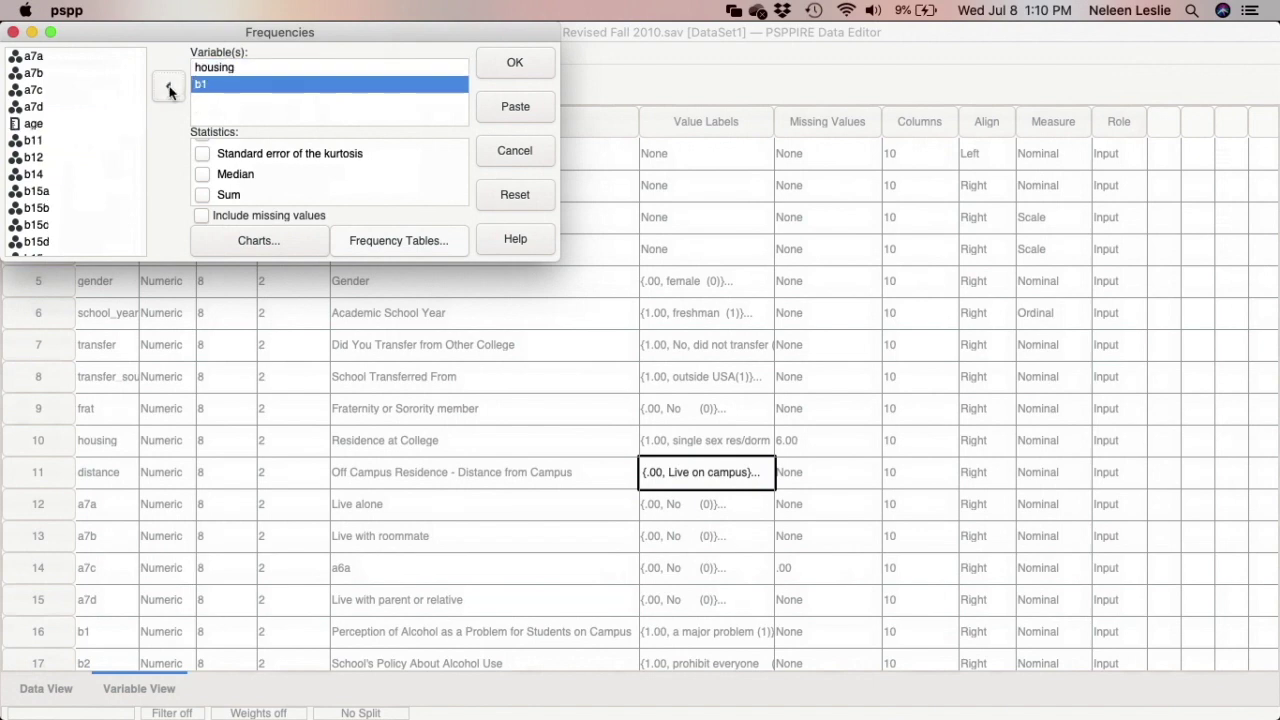
pyautogui.click(168, 86)
pyautogui.click(168, 88)
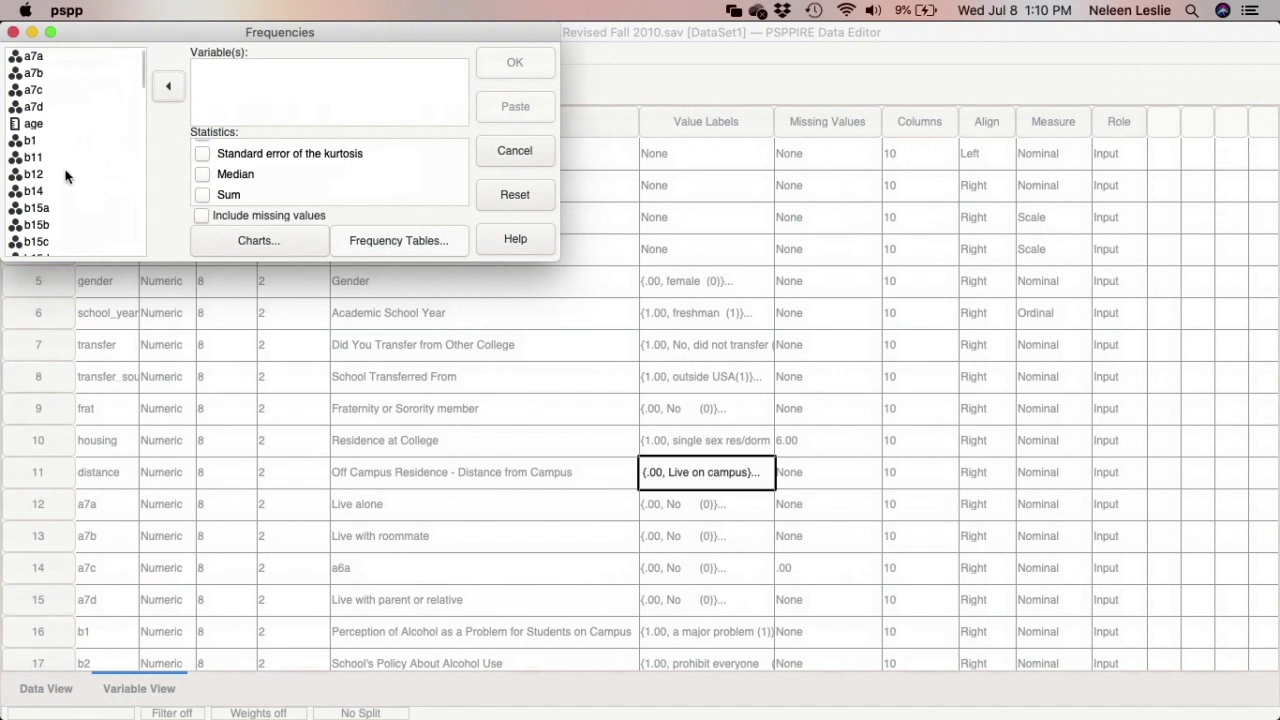
# Add school_year, transfer and frat to the Frequencies Variable(s) list.
pyautogui.scroll(-5, 73, 154)
pyautogui.scroll(-15, 73, 156)
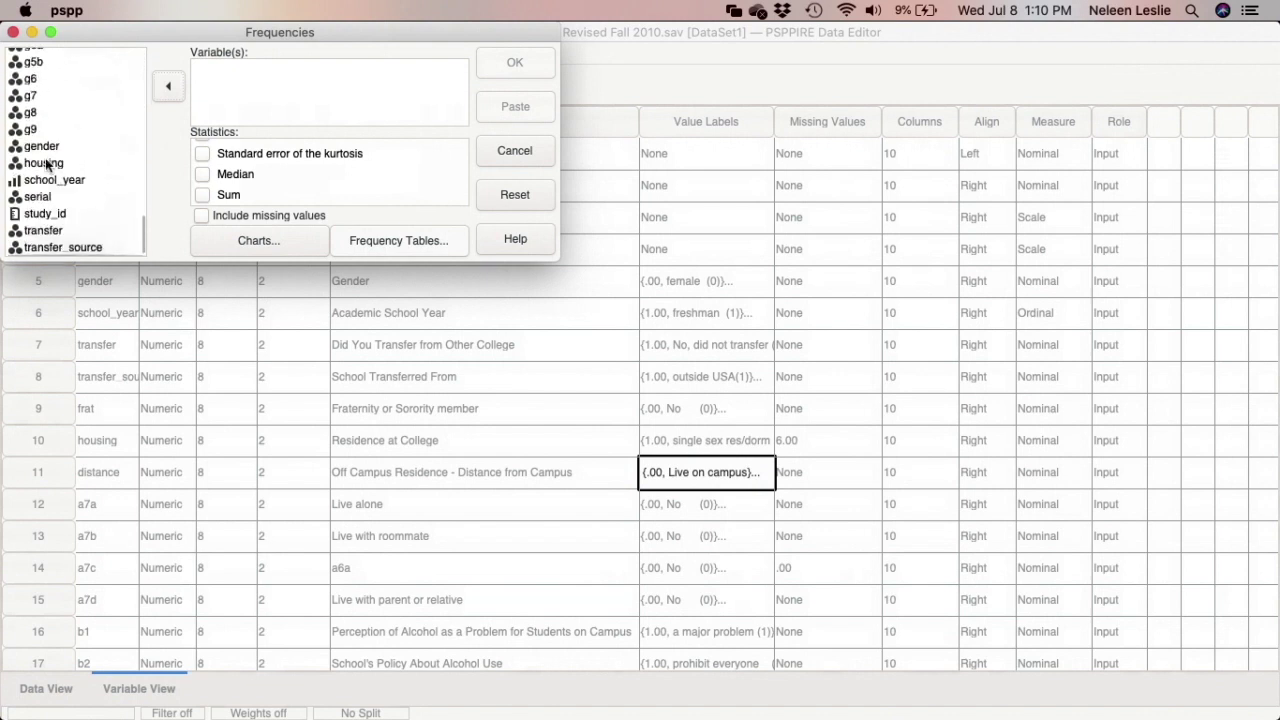
pyautogui.click(50, 179)
pyautogui.click(169, 88)
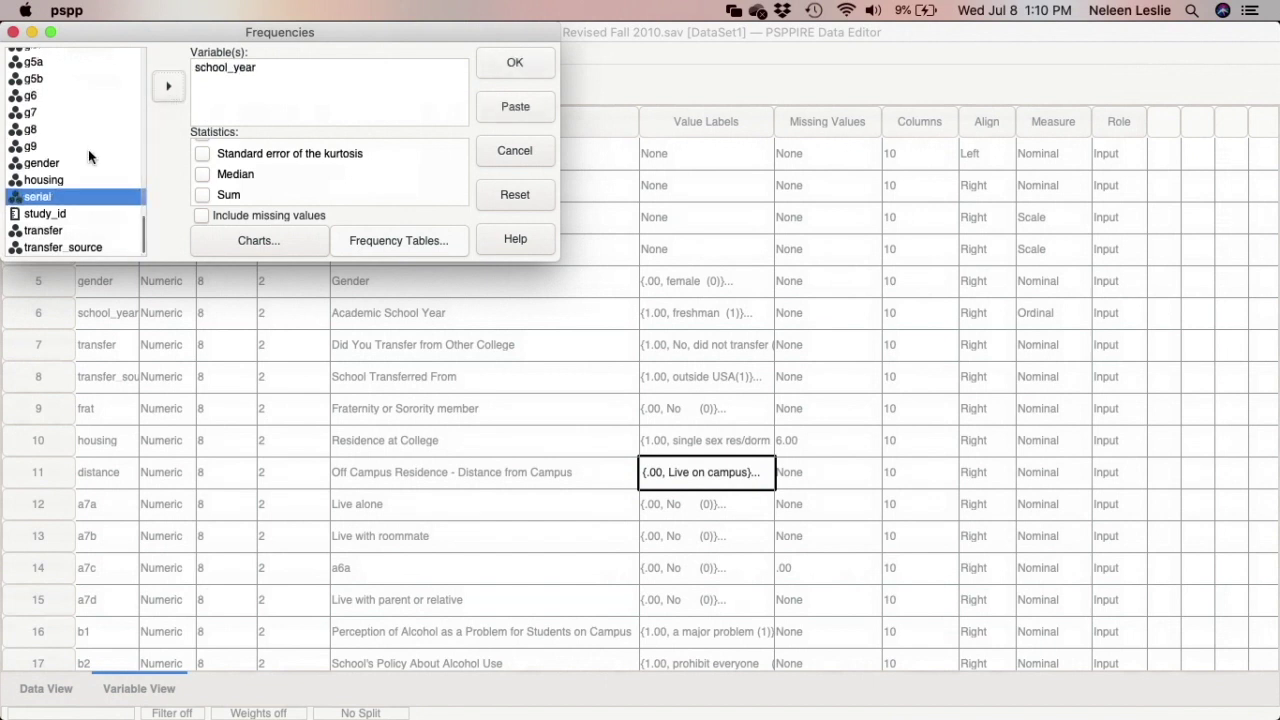
pyautogui.click(47, 232)
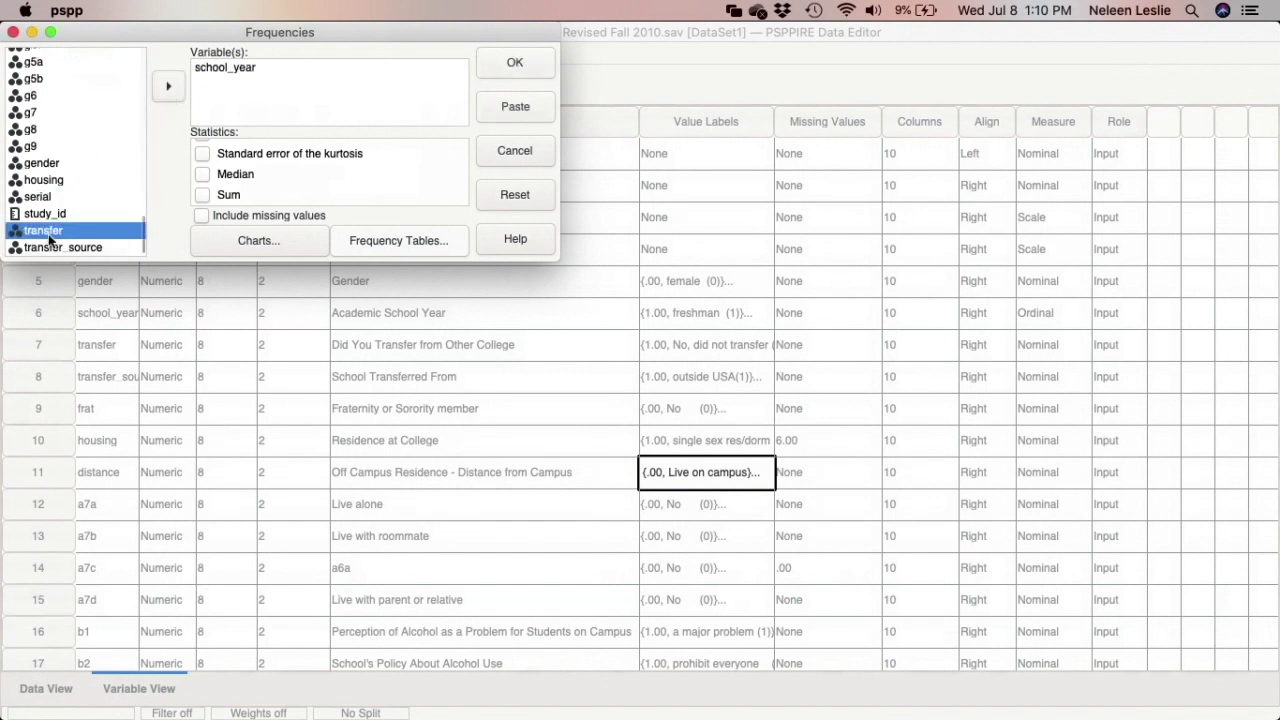
pyautogui.click(169, 87)
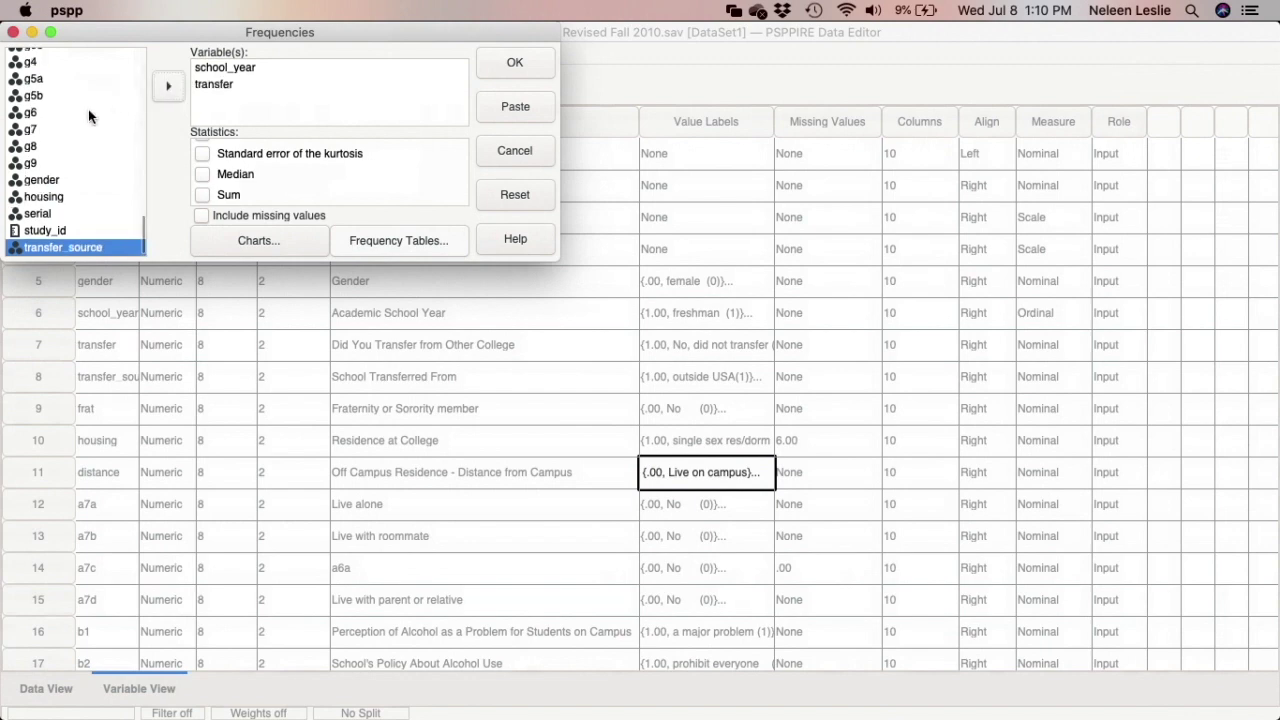
pyautogui.scroll(2, 62, 174)
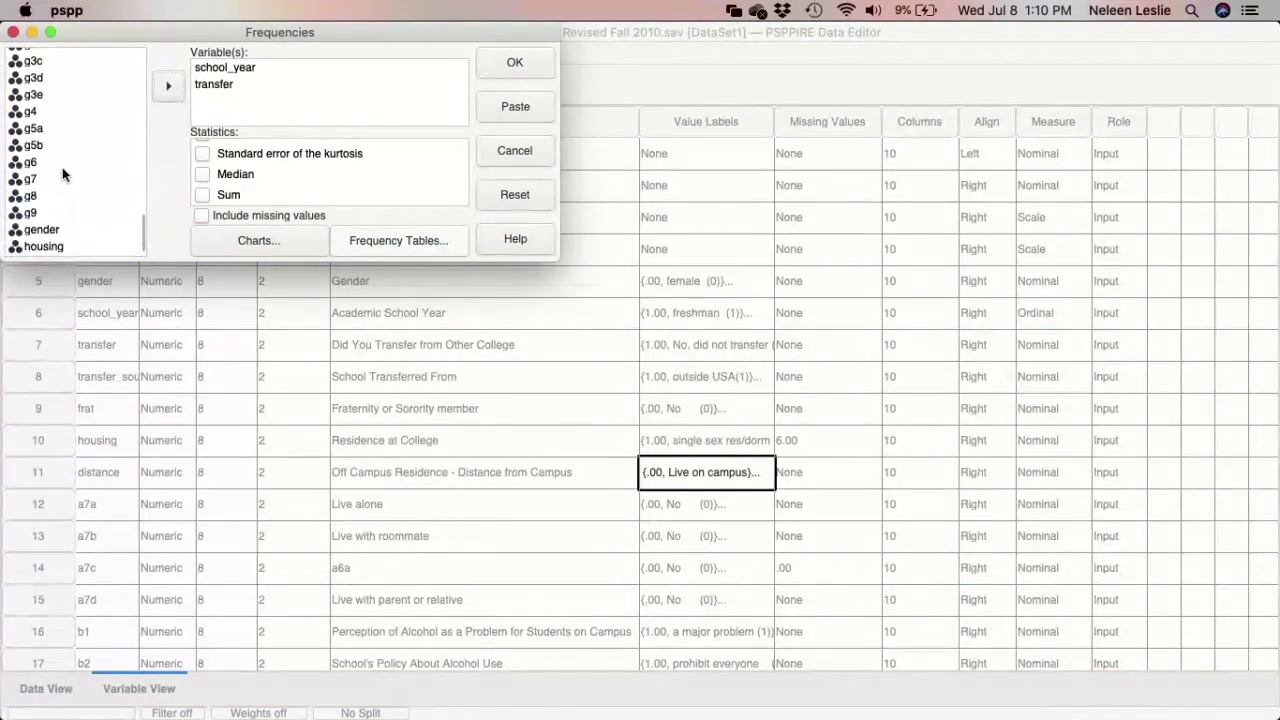
pyautogui.scroll(-3, 62, 174)
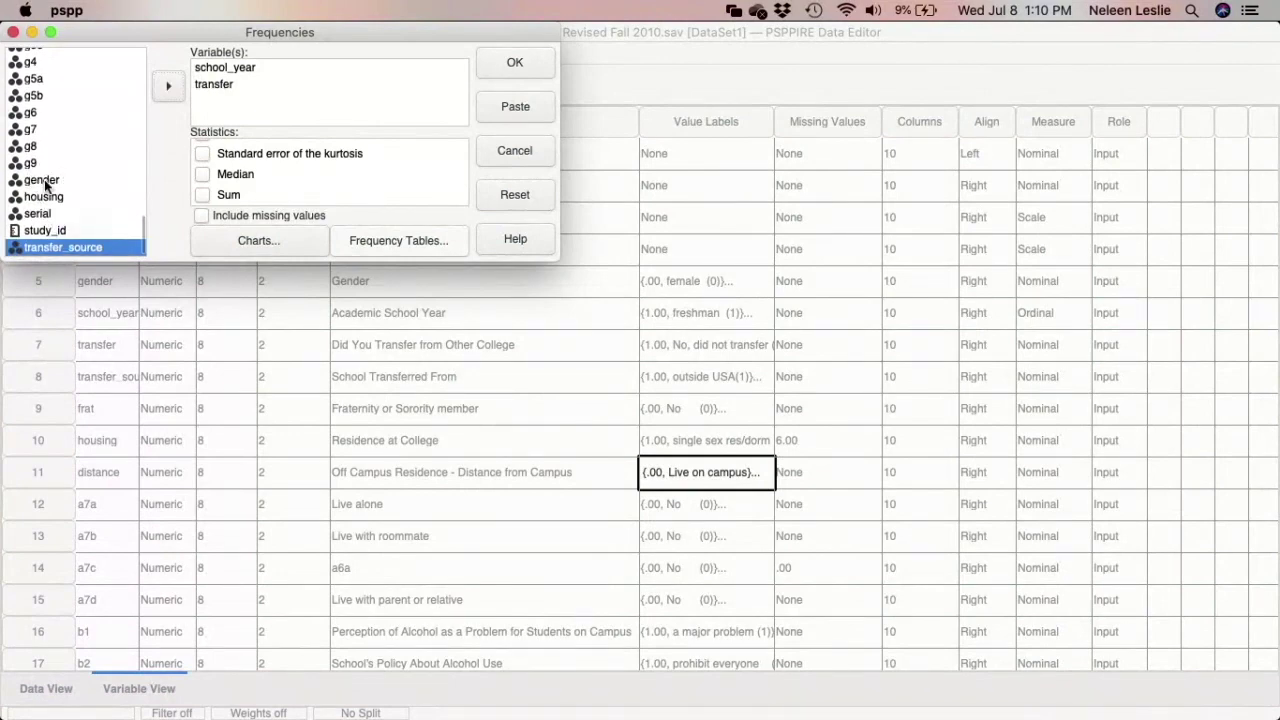
pyautogui.scroll(5, 44, 179)
pyautogui.scroll(10, 44, 179)
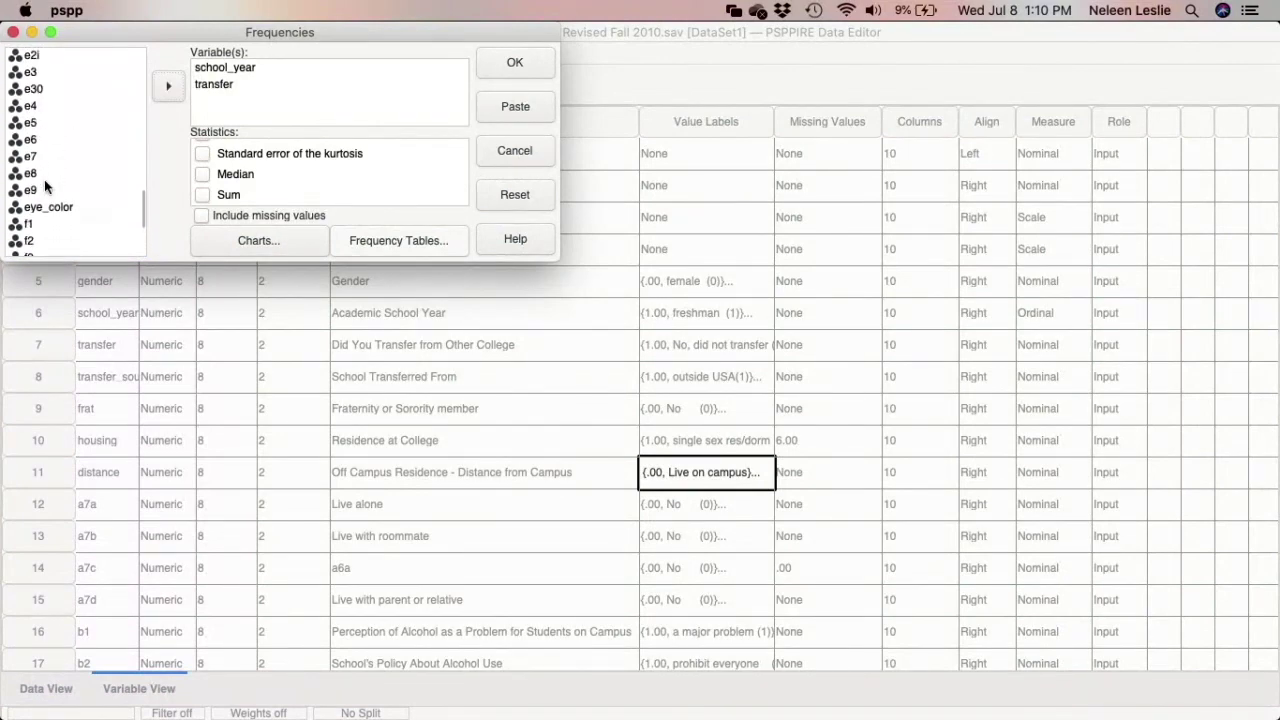
pyautogui.scroll(-5, 44, 179)
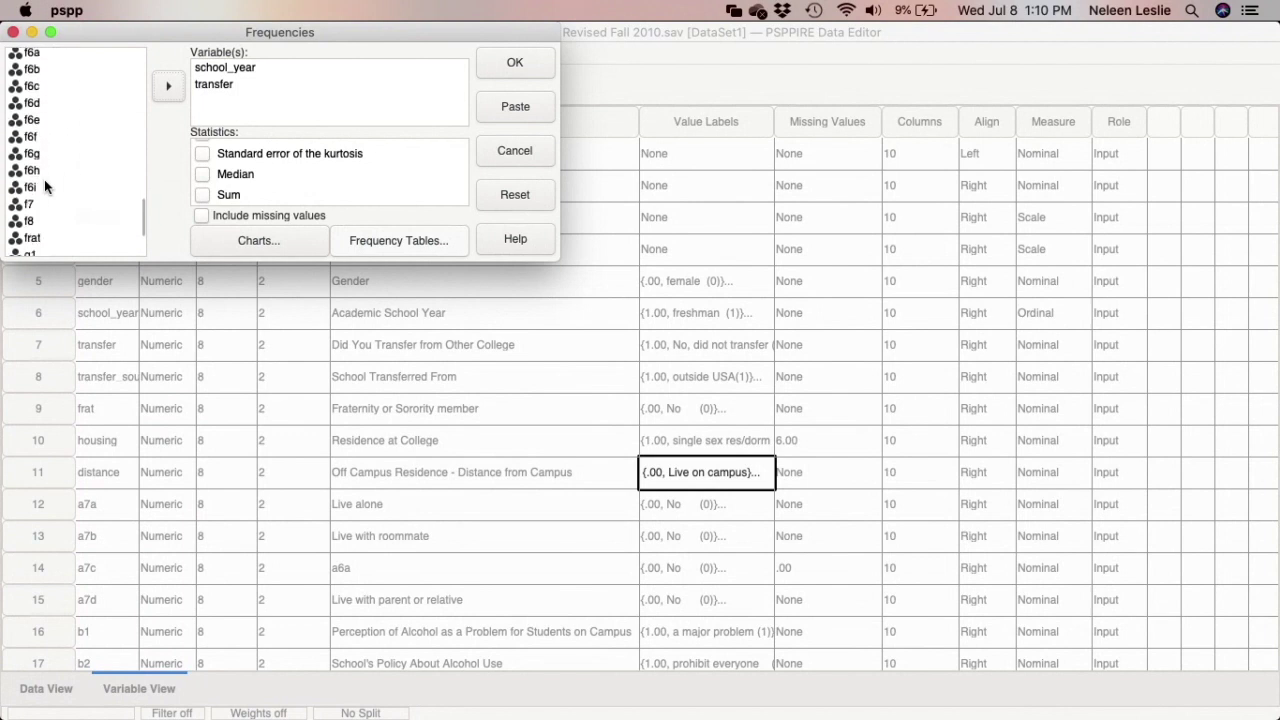
pyautogui.click(44, 179)
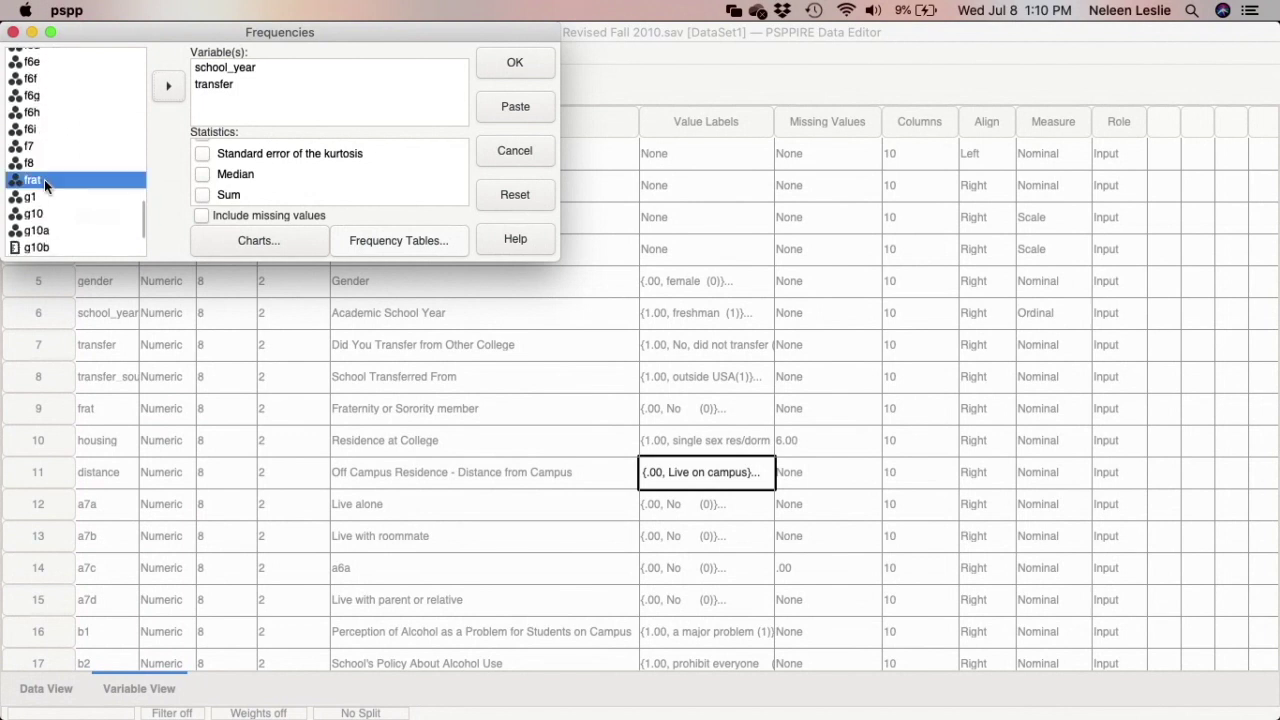
pyautogui.click(170, 86)
# Find the distance variable in the available list and add it to Variable(s).
pyautogui.scroll(15, 67, 194)
pyautogui.scroll(-10, 67, 194)
pyautogui.scroll(10, 67, 194)
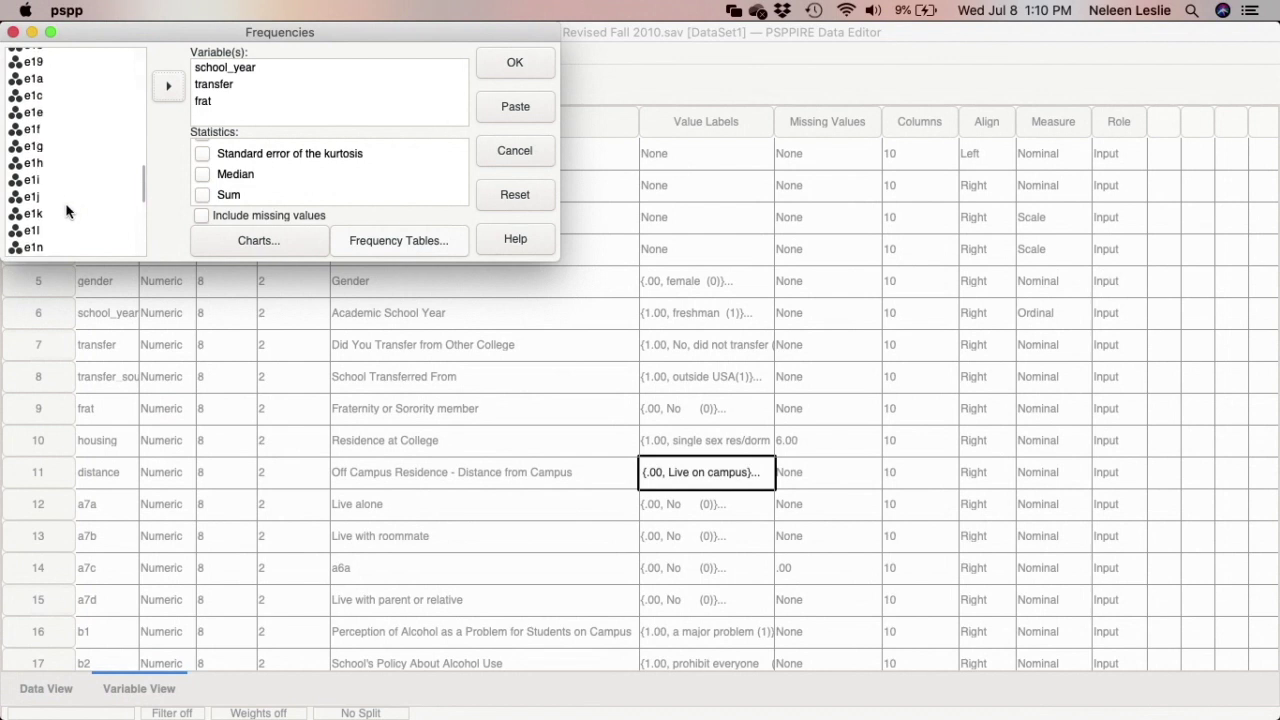
pyautogui.click(66, 210)
pyautogui.write('d')
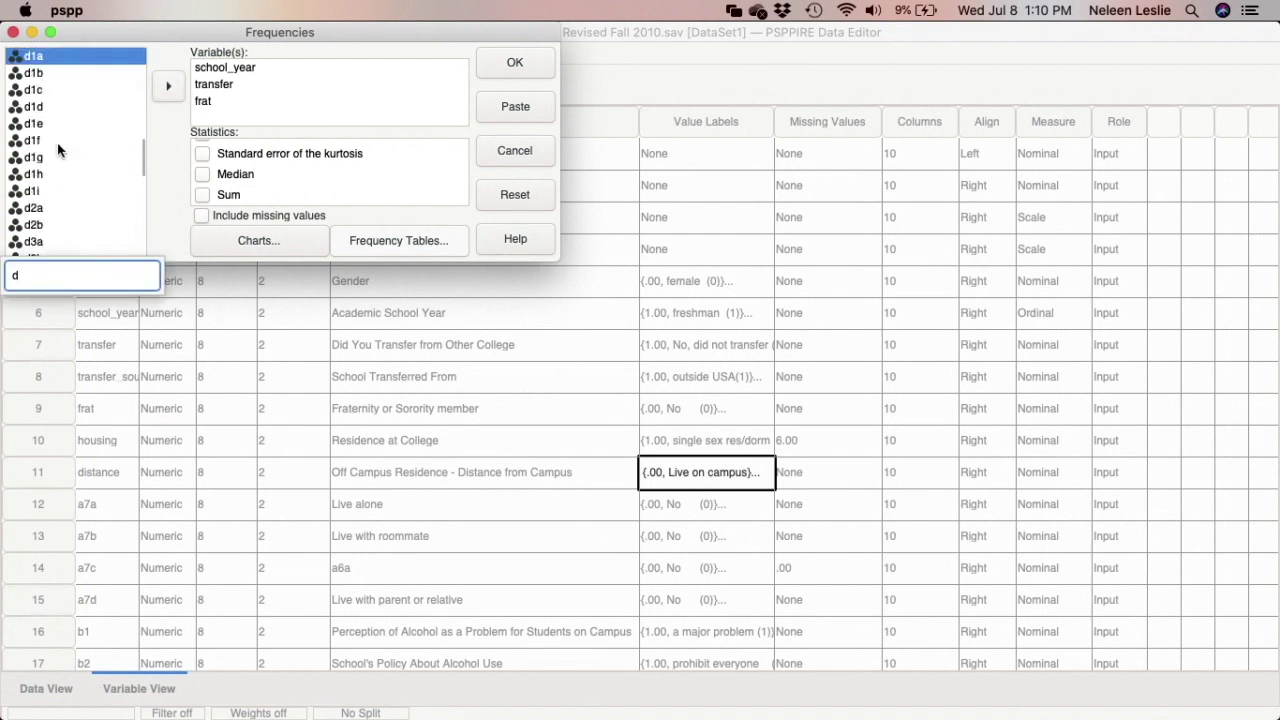
pyautogui.press('Down')
pyautogui.press('Down')
pyautogui.press('Down')
pyautogui.press('Down')
pyautogui.press('Down')
pyautogui.press('Down')
pyautogui.press('Down')
pyautogui.press('Down')
pyautogui.press('Down')
pyautogui.press('Down')
pyautogui.press('Down')
pyautogui.press('Down')
pyautogui.press('Down')
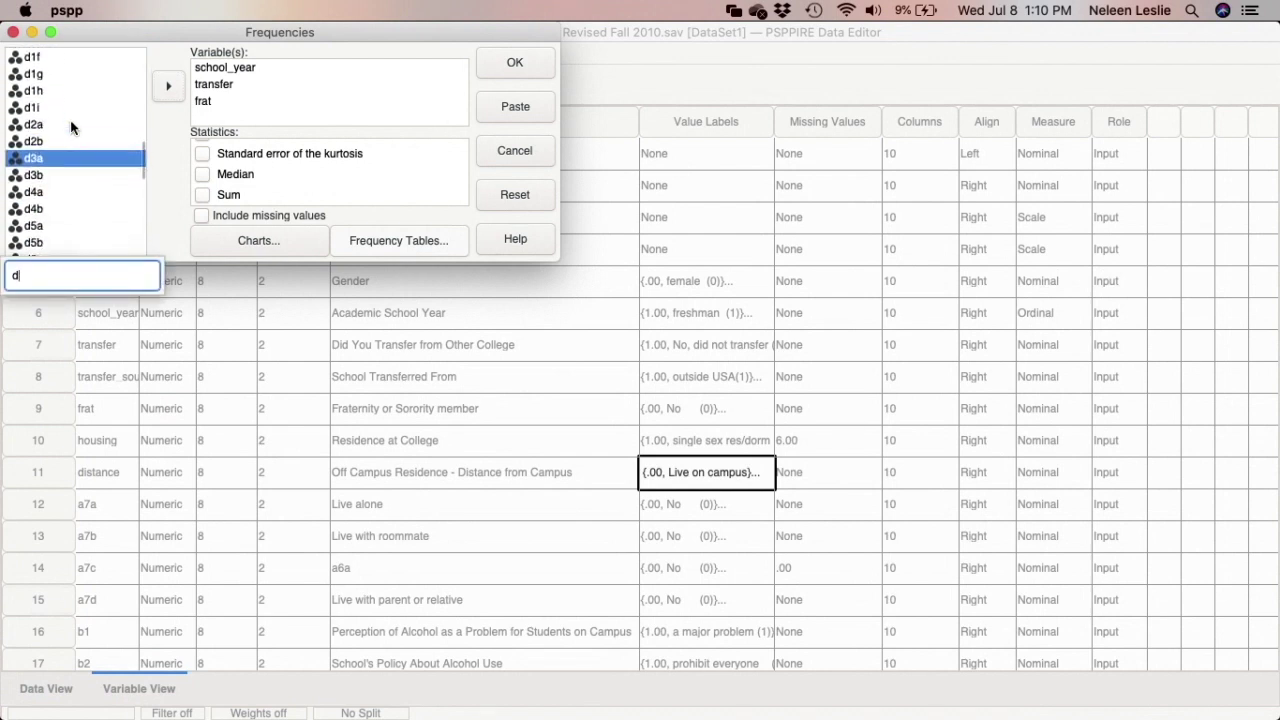
pyautogui.press('Down')
pyautogui.press('Down')
pyautogui.press('Down')
pyautogui.press('Down')
pyautogui.press('Down')
pyautogui.press('Down')
pyautogui.press('Down')
pyautogui.press('Down')
pyautogui.press('Down')
pyautogui.press('Down')
pyautogui.press('Down')
pyautogui.press('Down')
pyautogui.press('Down')
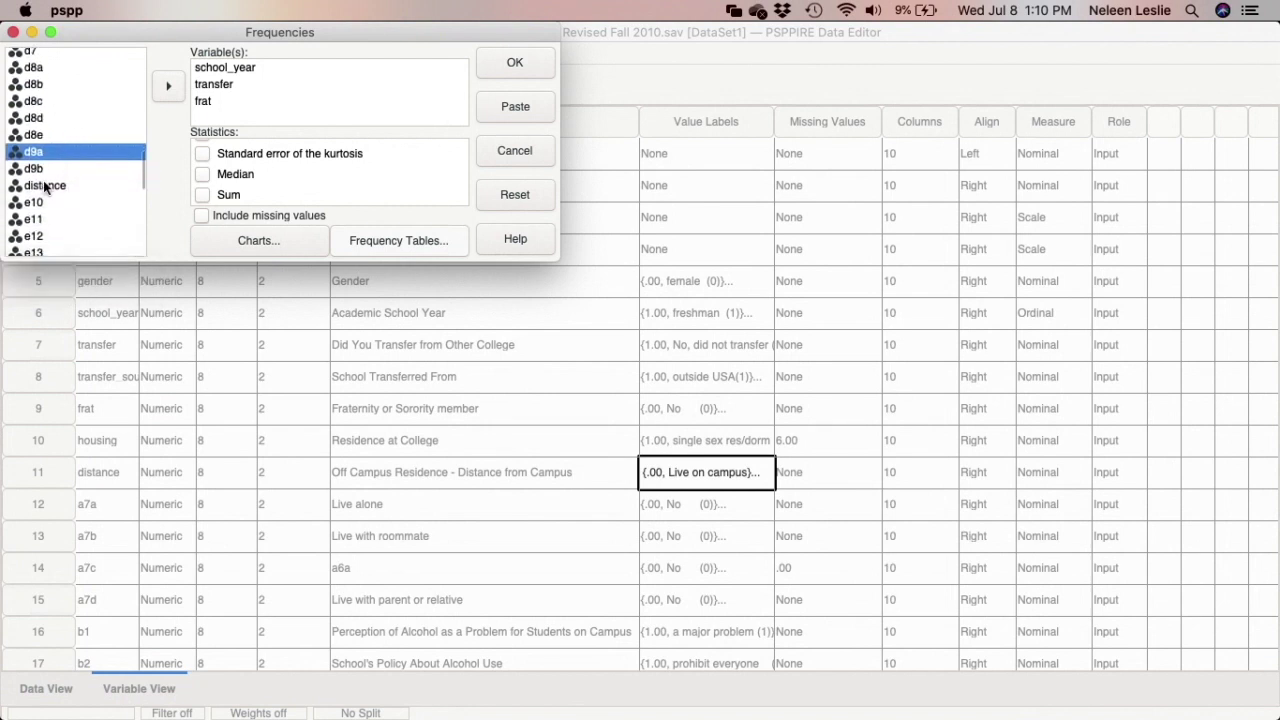
pyautogui.click(44, 185)
pyautogui.click(168, 86)
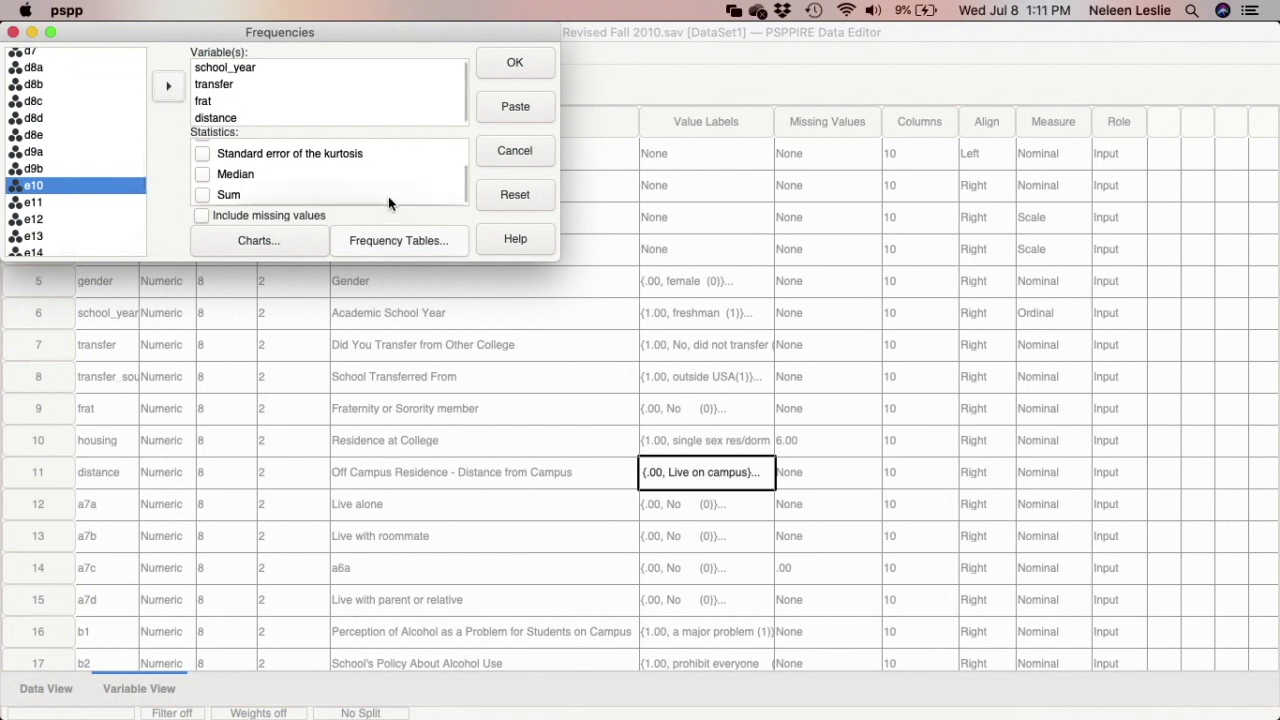
# Paste the Frequencies setup as syntax and run all of it with Run > Selection.
pyautogui.click(491, 108)
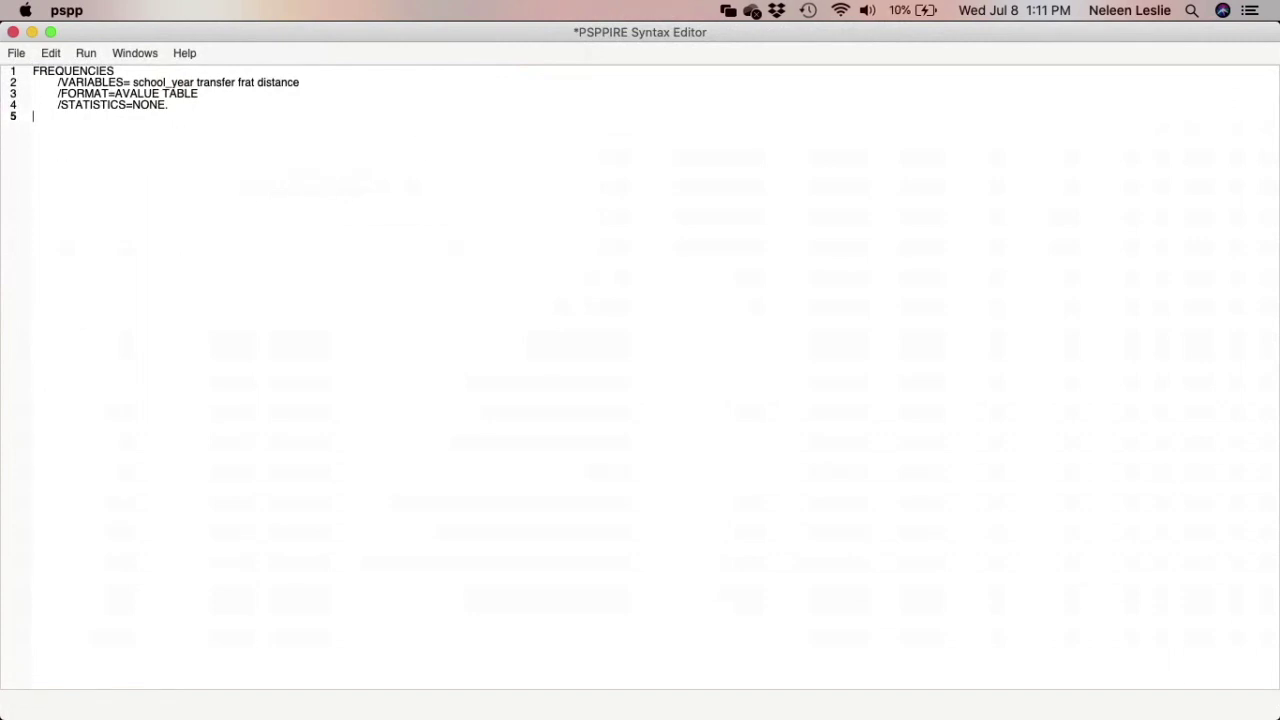
pyautogui.press('super+a')
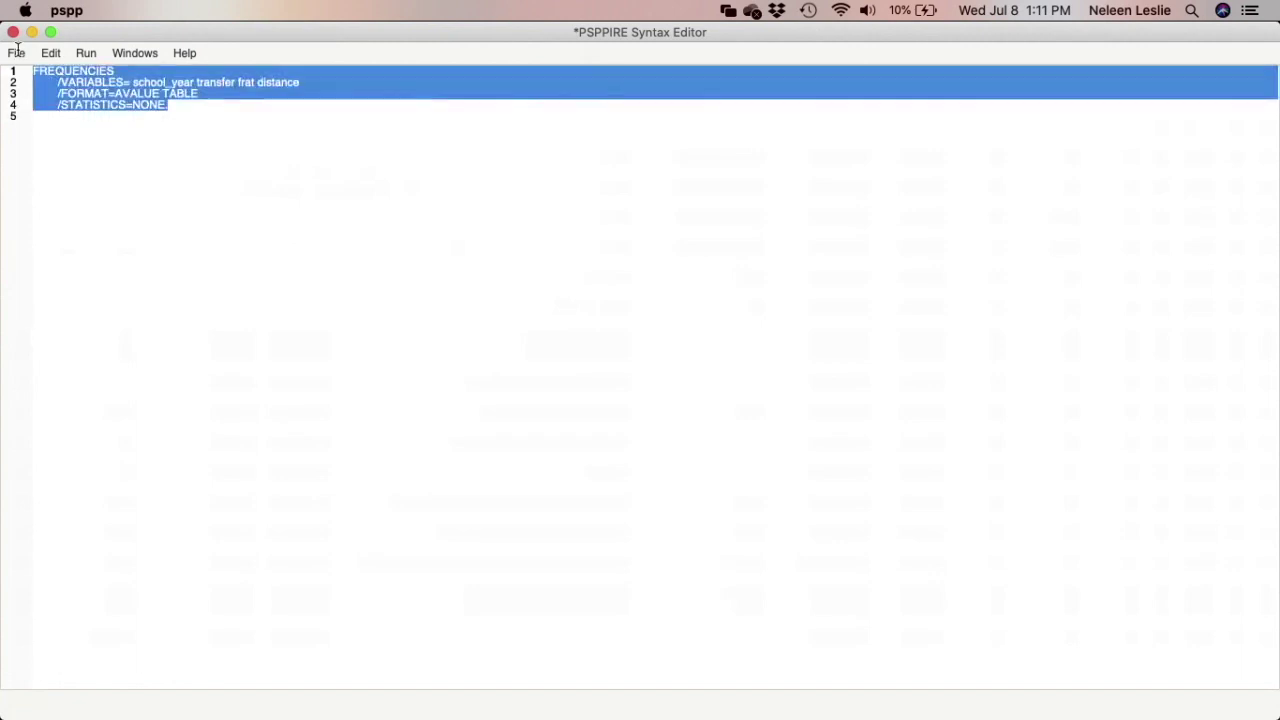
pyautogui.click(86, 53)
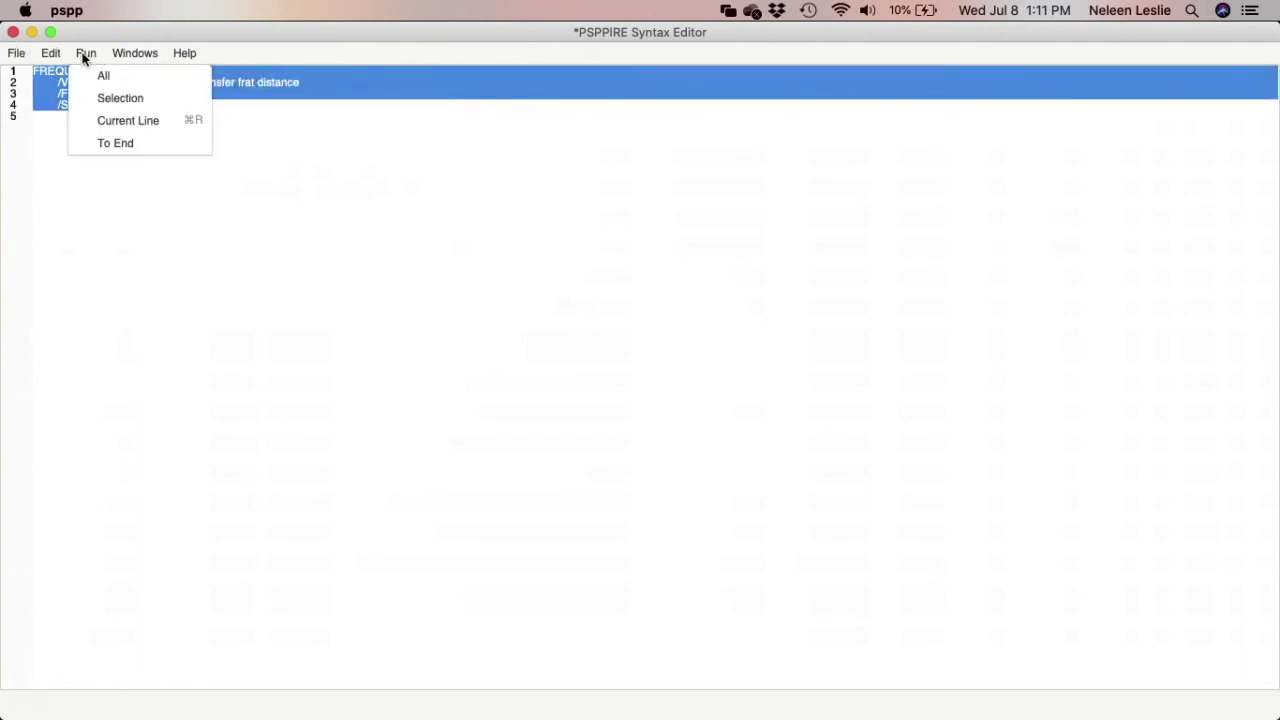
pyautogui.click(118, 98)
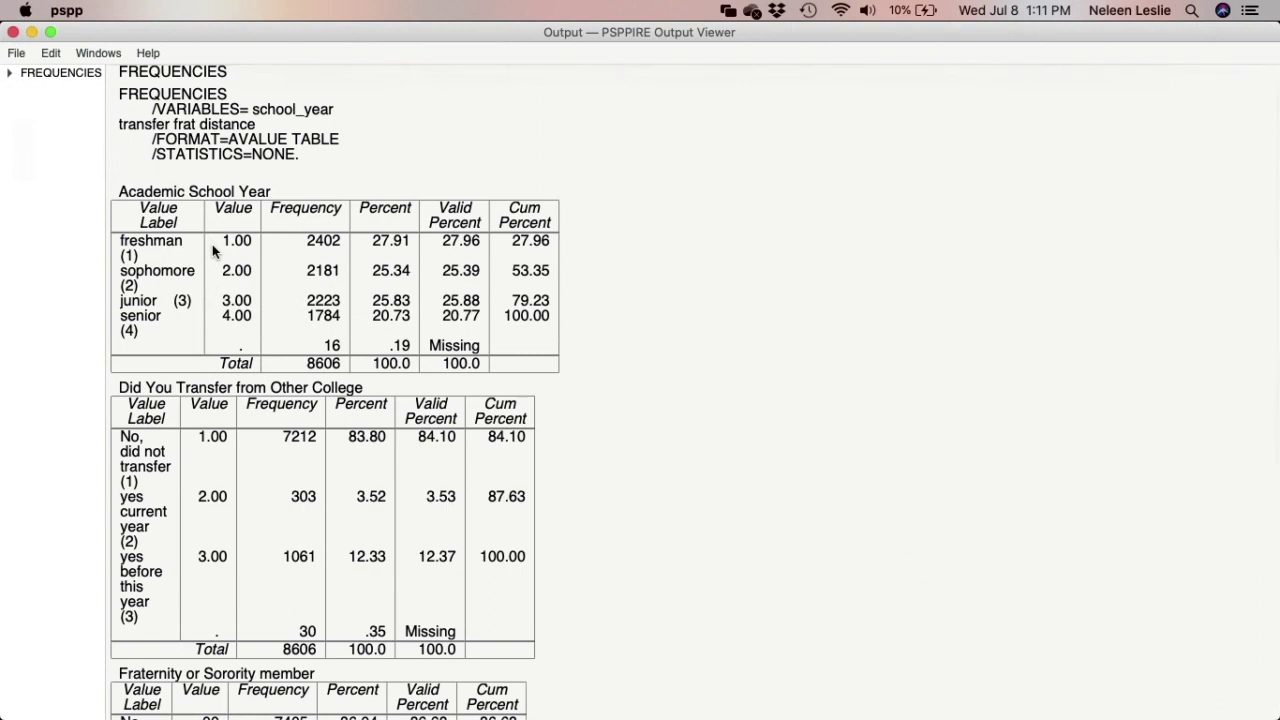
# Scroll through the Output Viewer's frequency tables, each totalling 8606 cases.
pyautogui.scroll(-3, 212, 248)
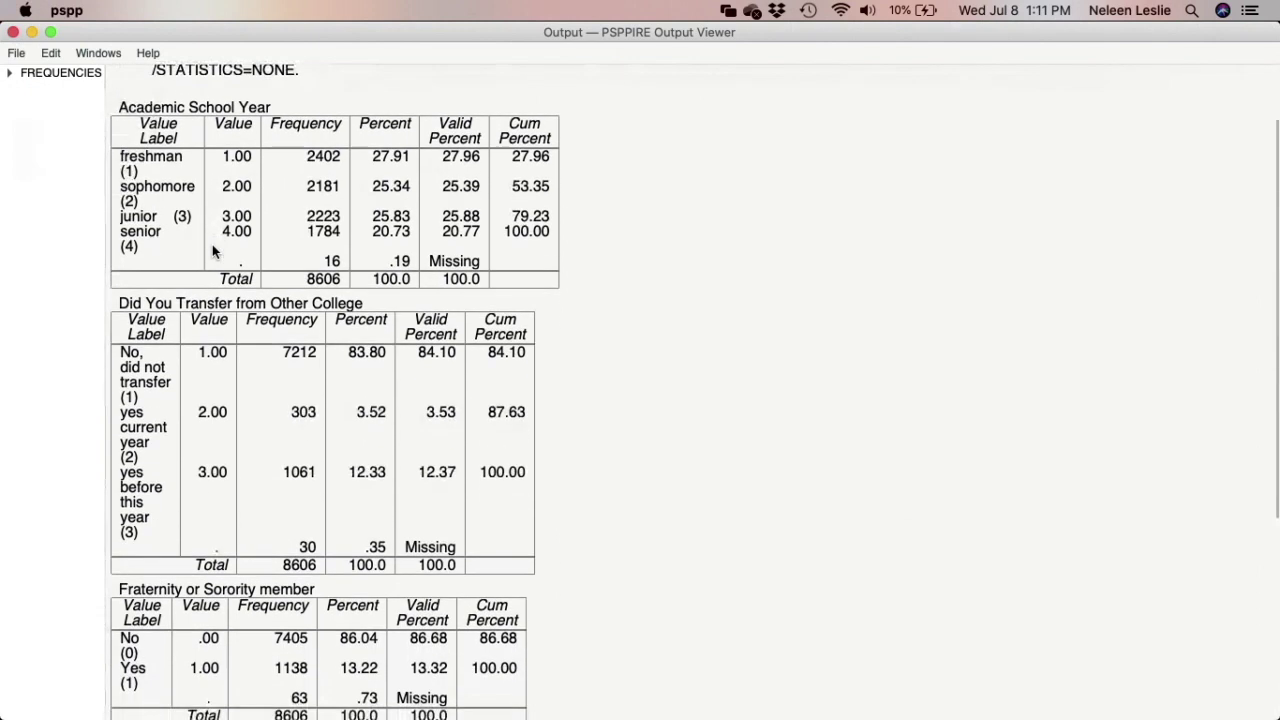
pyautogui.scroll(-2, 212, 250)
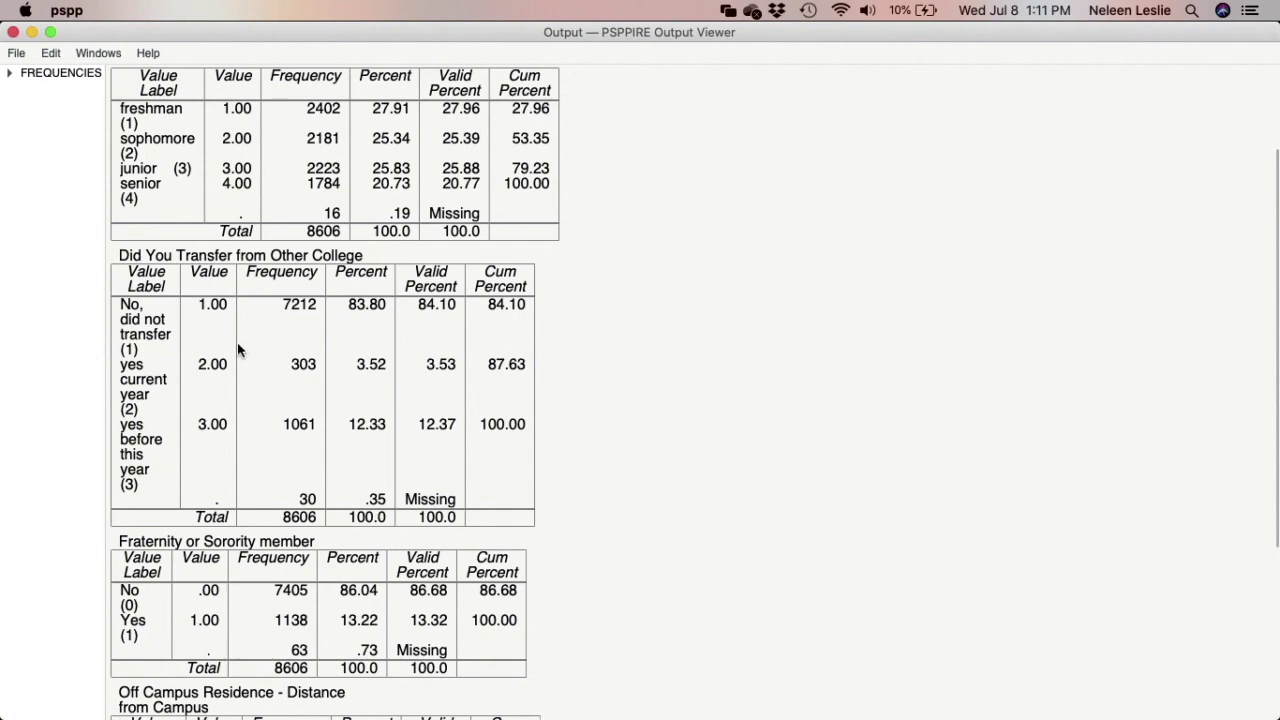
pyautogui.scroll(1, 256, 406)
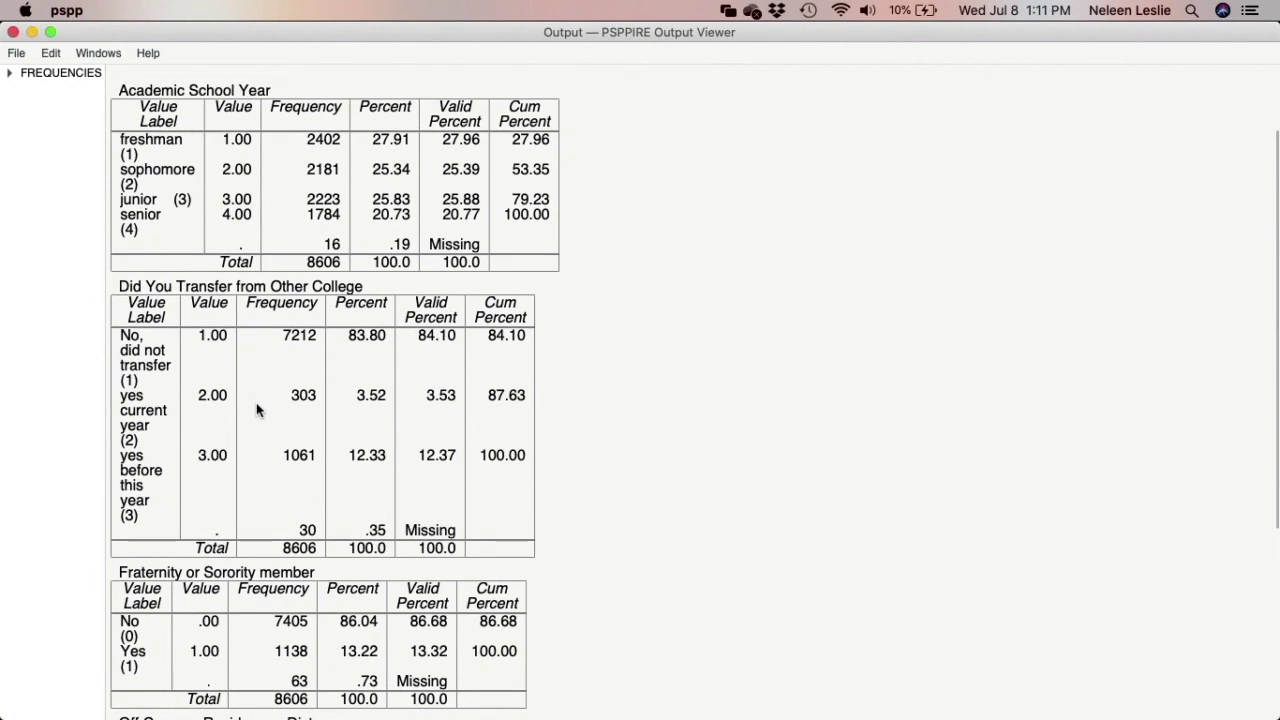
pyautogui.scroll(-3, 256, 405)
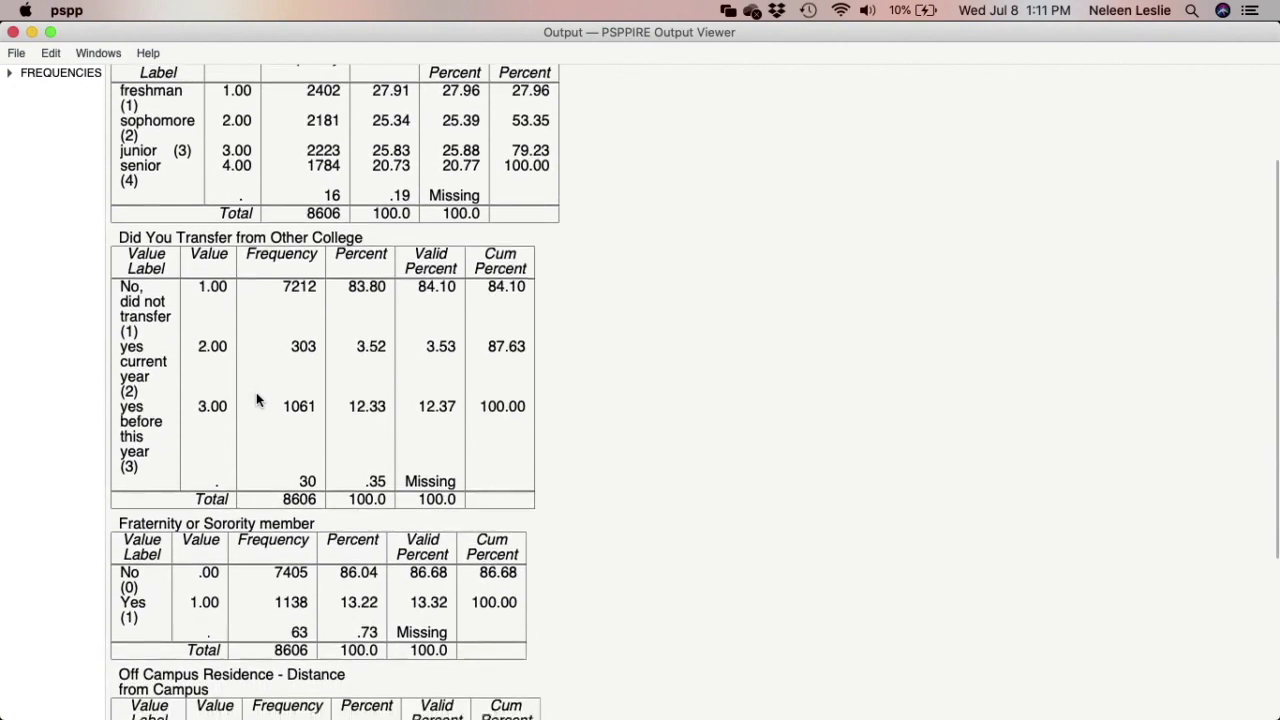
pyautogui.scroll(-2, 256, 400)
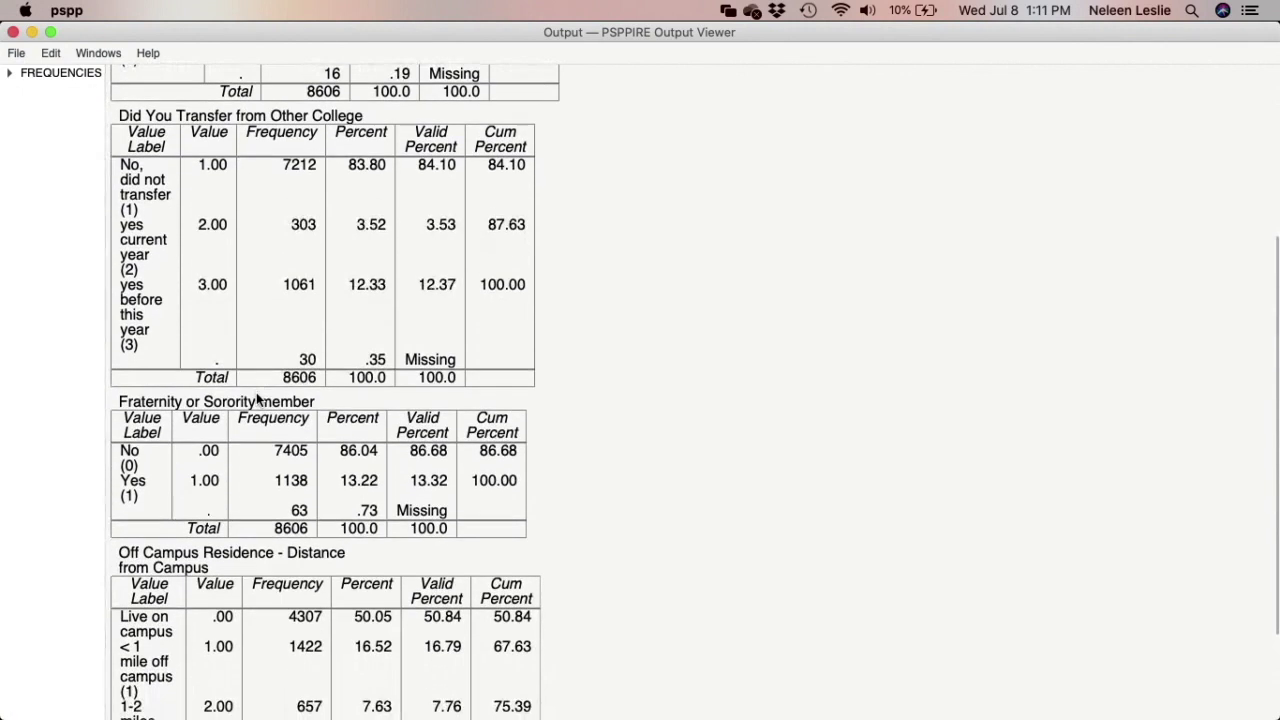
pyautogui.scroll(-2, 256, 399)
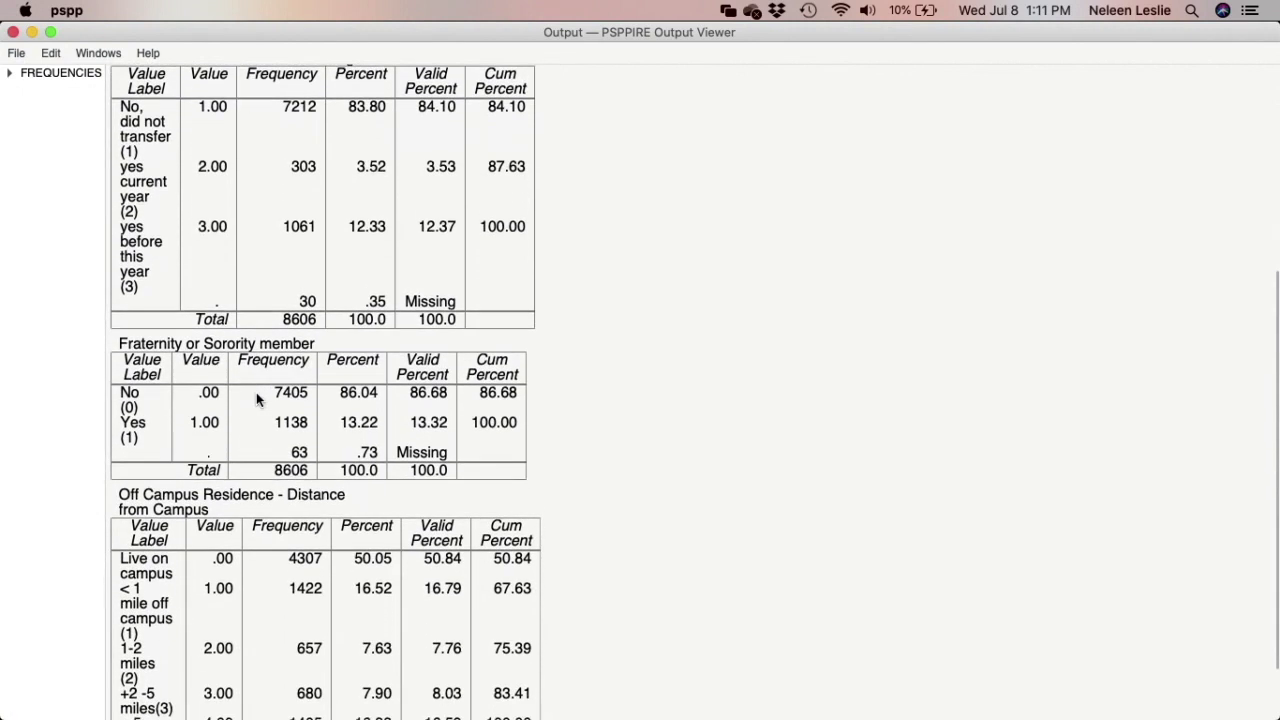
pyautogui.scroll(-1, 256, 399)
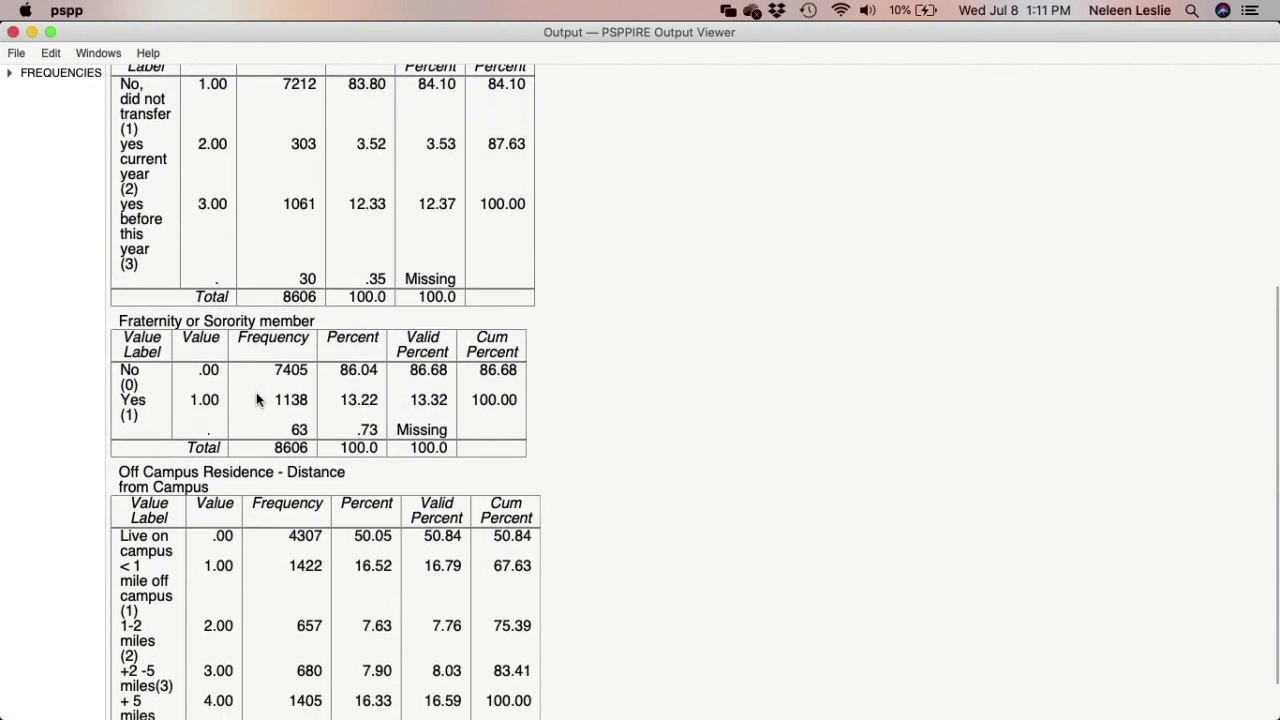
pyautogui.scroll(-1, 256, 399)
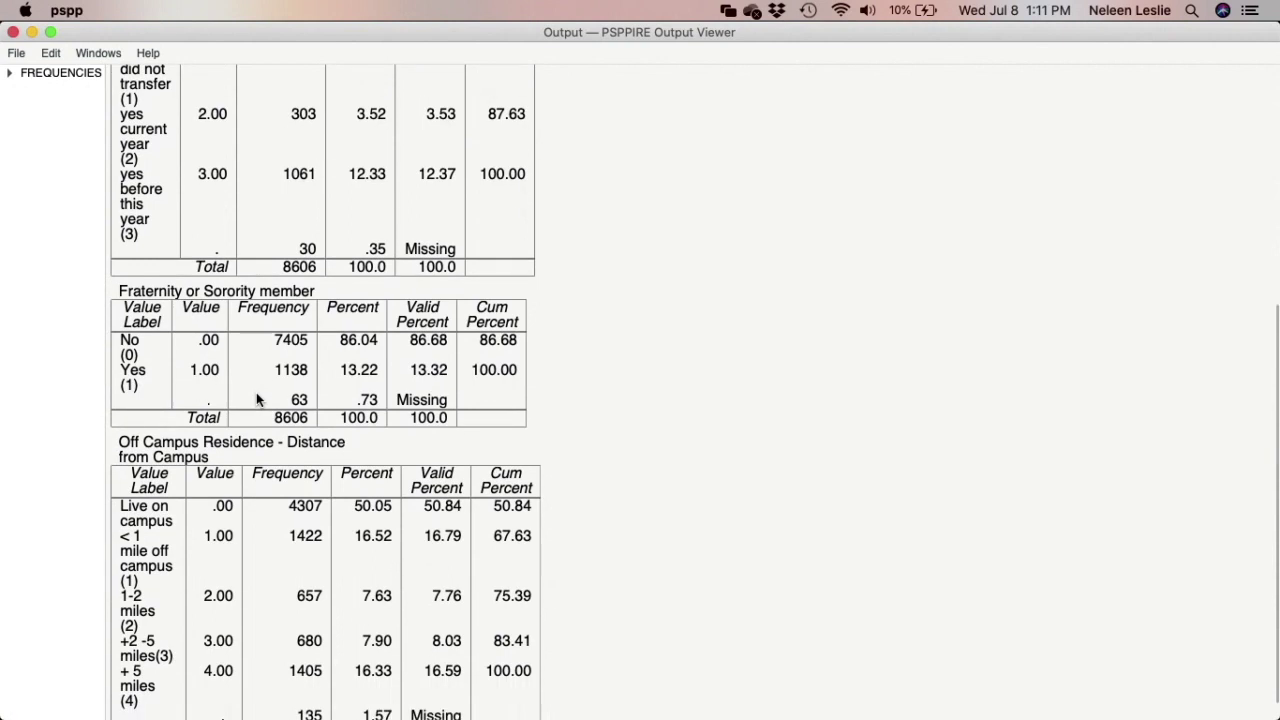
pyautogui.scroll(-1, 256, 399)
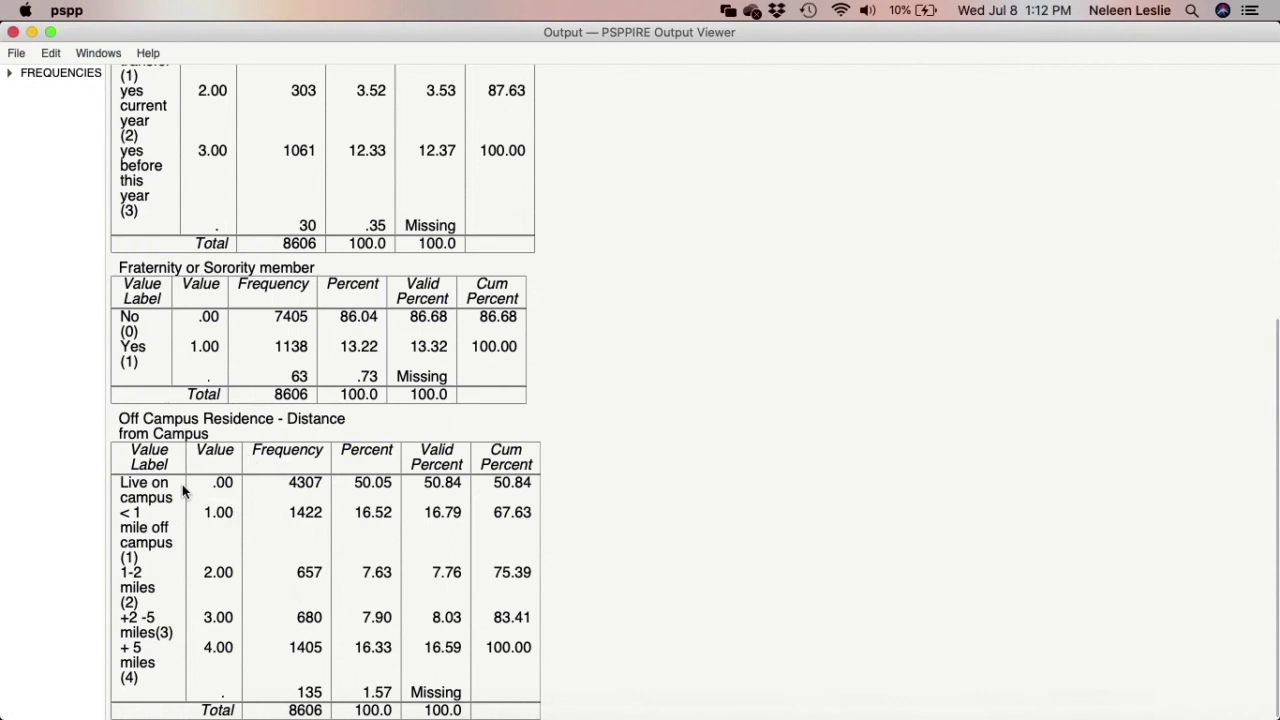
pyautogui.scroll(1, 182, 484)
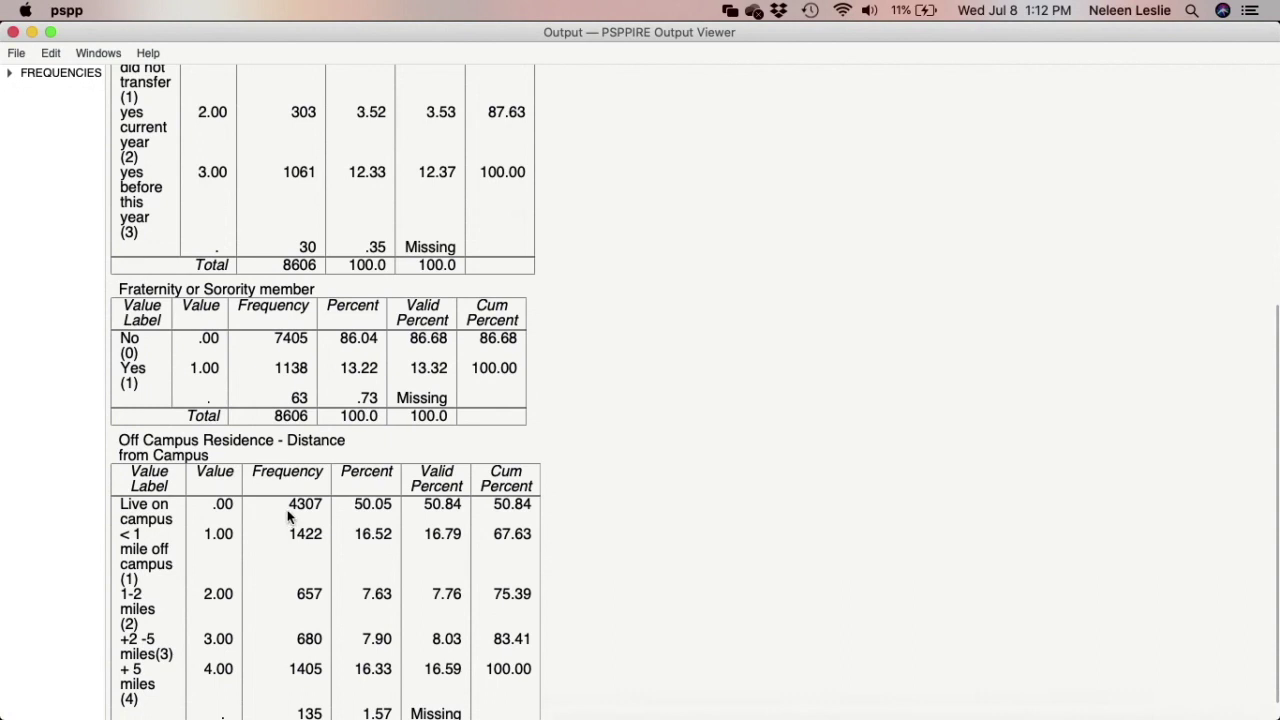
pyautogui.scroll(-1, 370, 515)
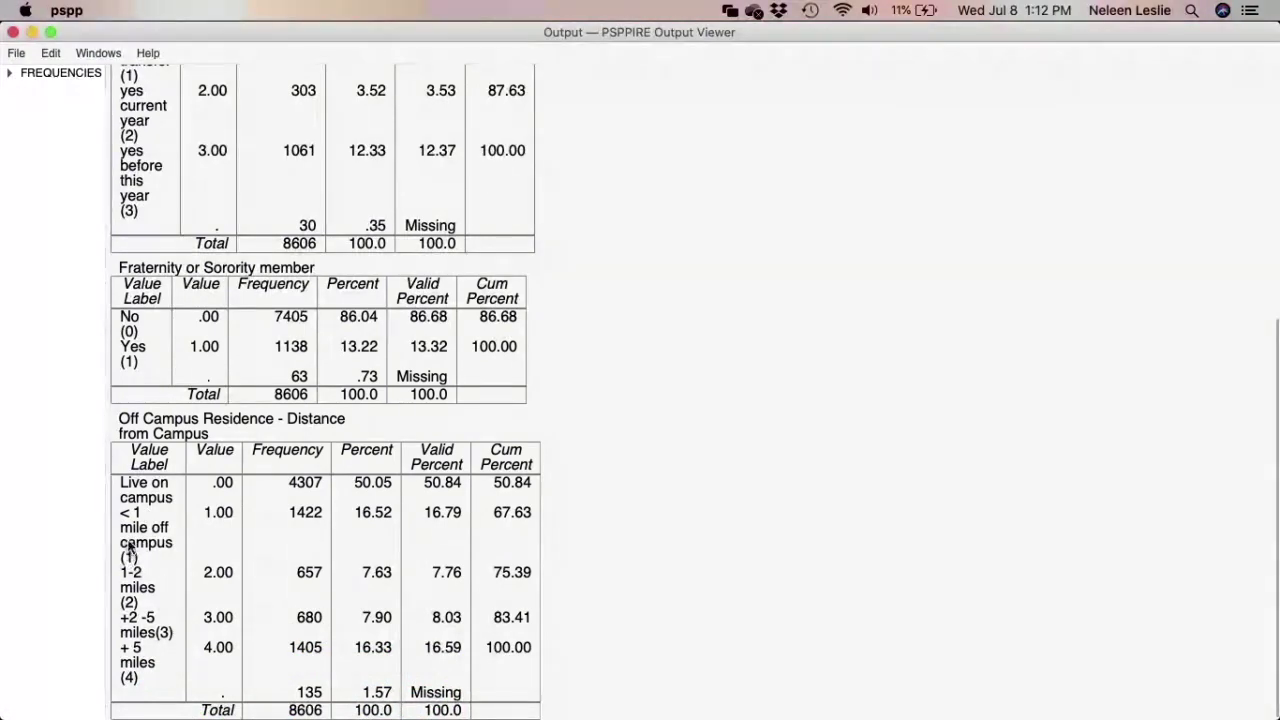
pyautogui.scroll(2, 133, 530)
pyautogui.scroll(-2, 133, 530)
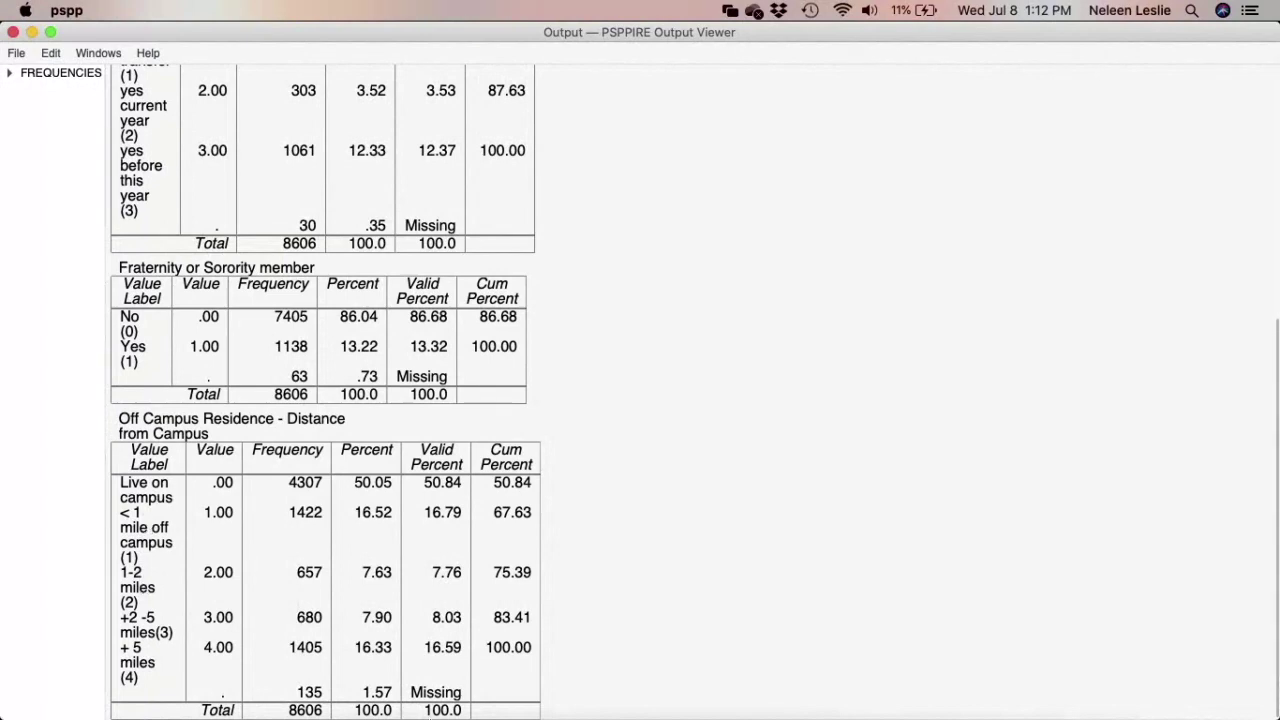
# Switch to the Data Editor window using Show All Windows.
pyautogui.rightClick(1008, 690)
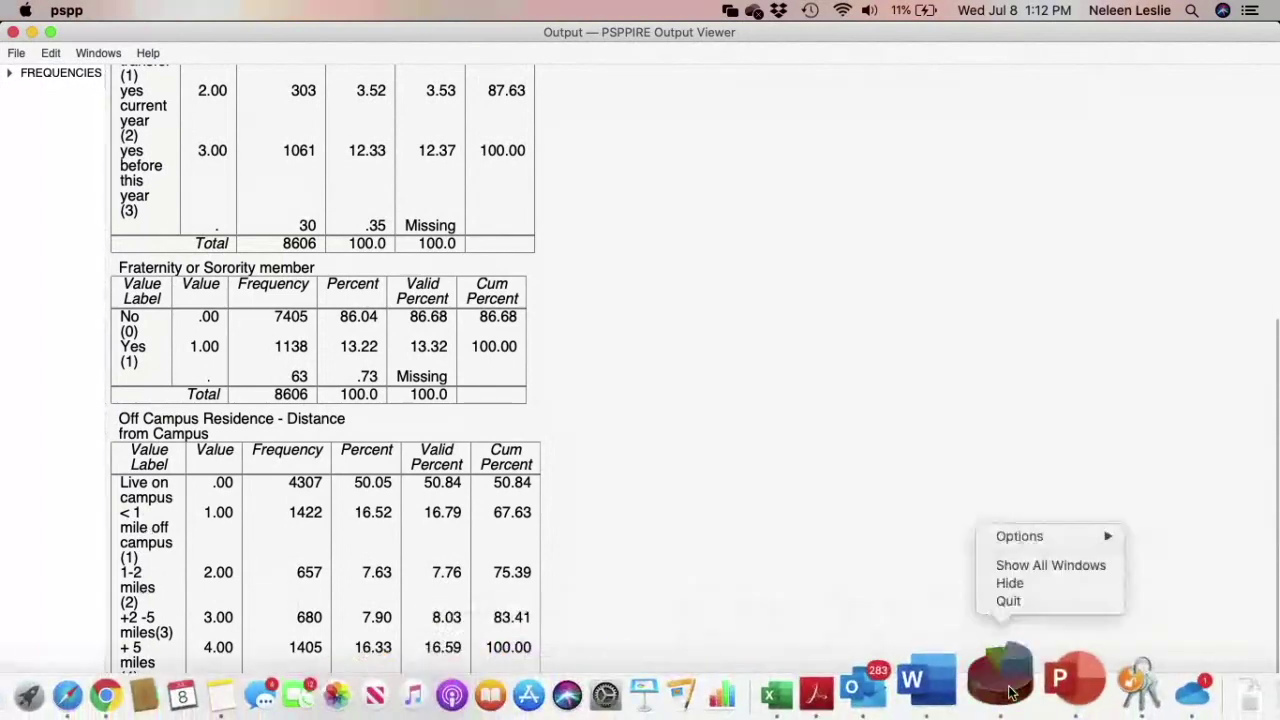
pyautogui.click(1022, 566)
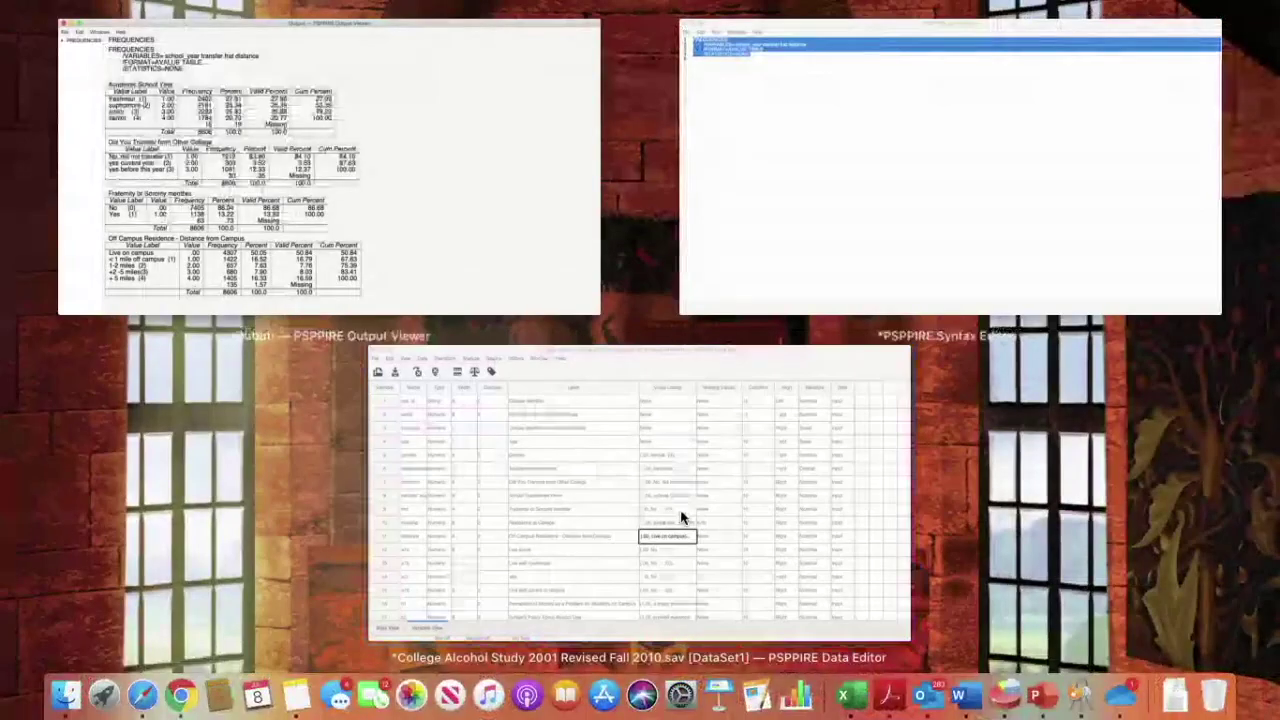
pyautogui.click(680, 517)
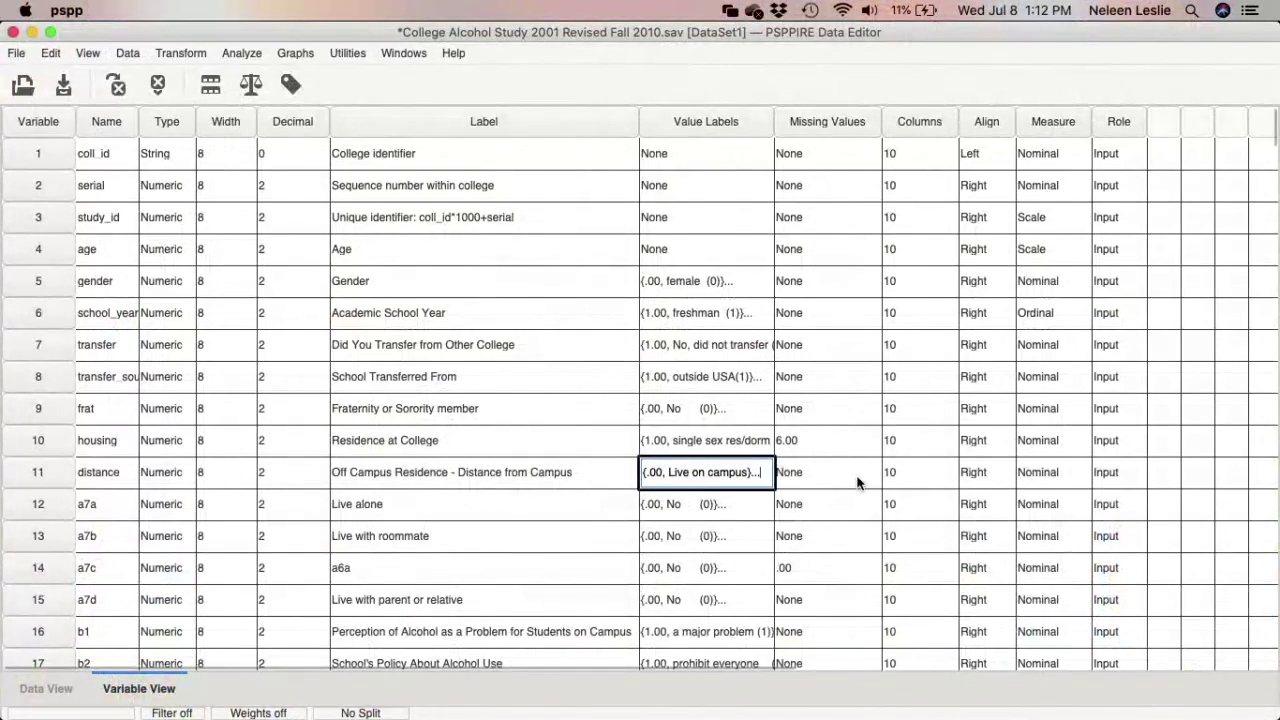
# Define 0 as a discrete missing value for the distance variable.
pyautogui.press('Tab')
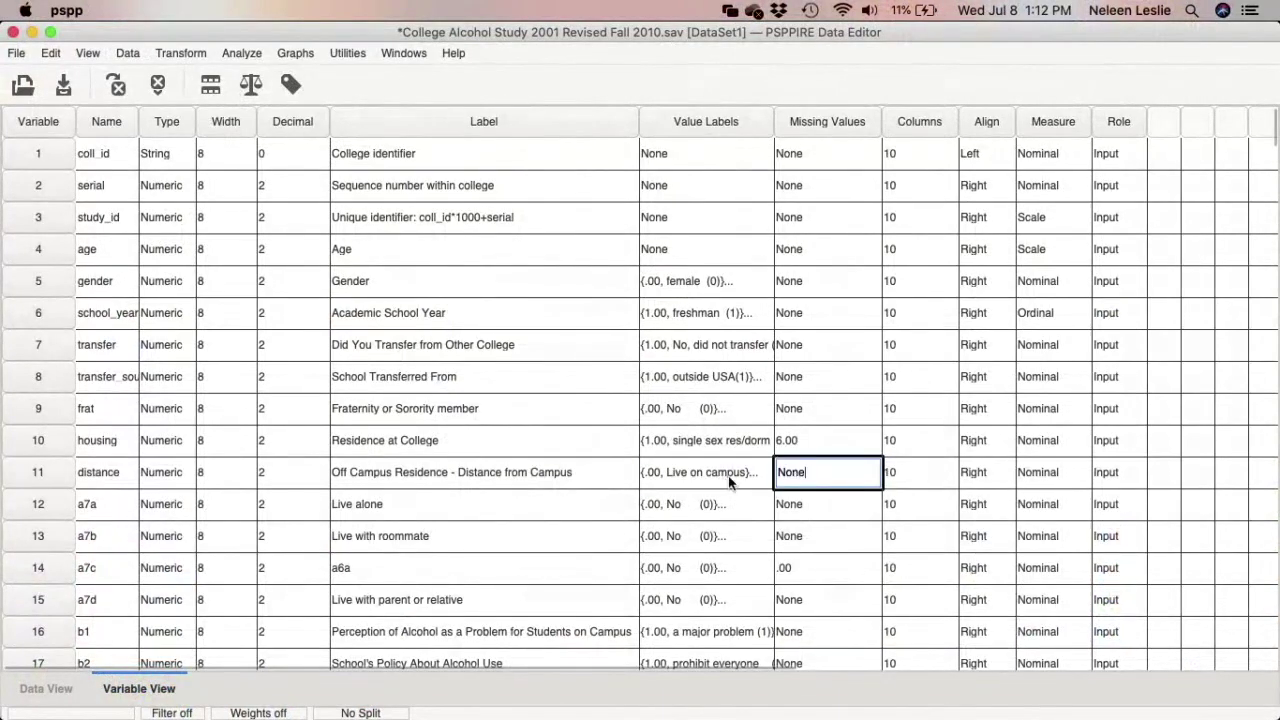
pyautogui.click(819, 472)
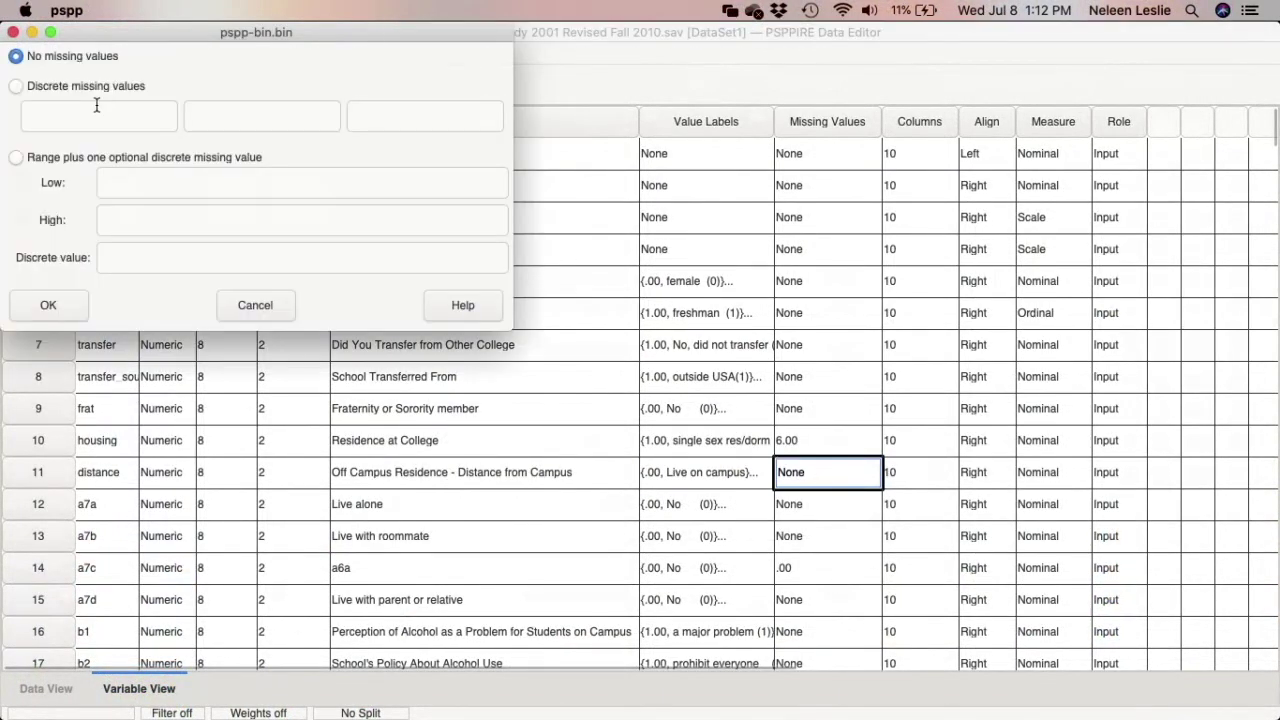
pyautogui.click(16, 86)
pyautogui.click(58, 114)
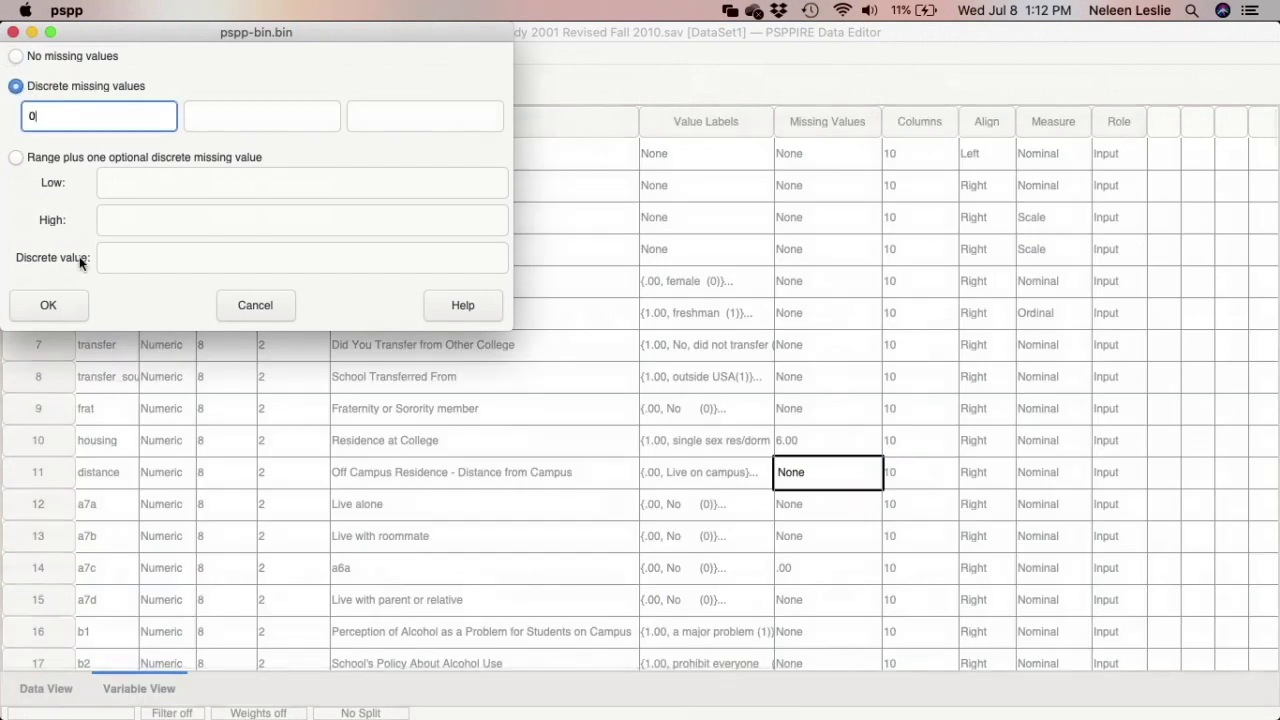
pyautogui.click(60, 310)
pyautogui.moveTo(645, 700)
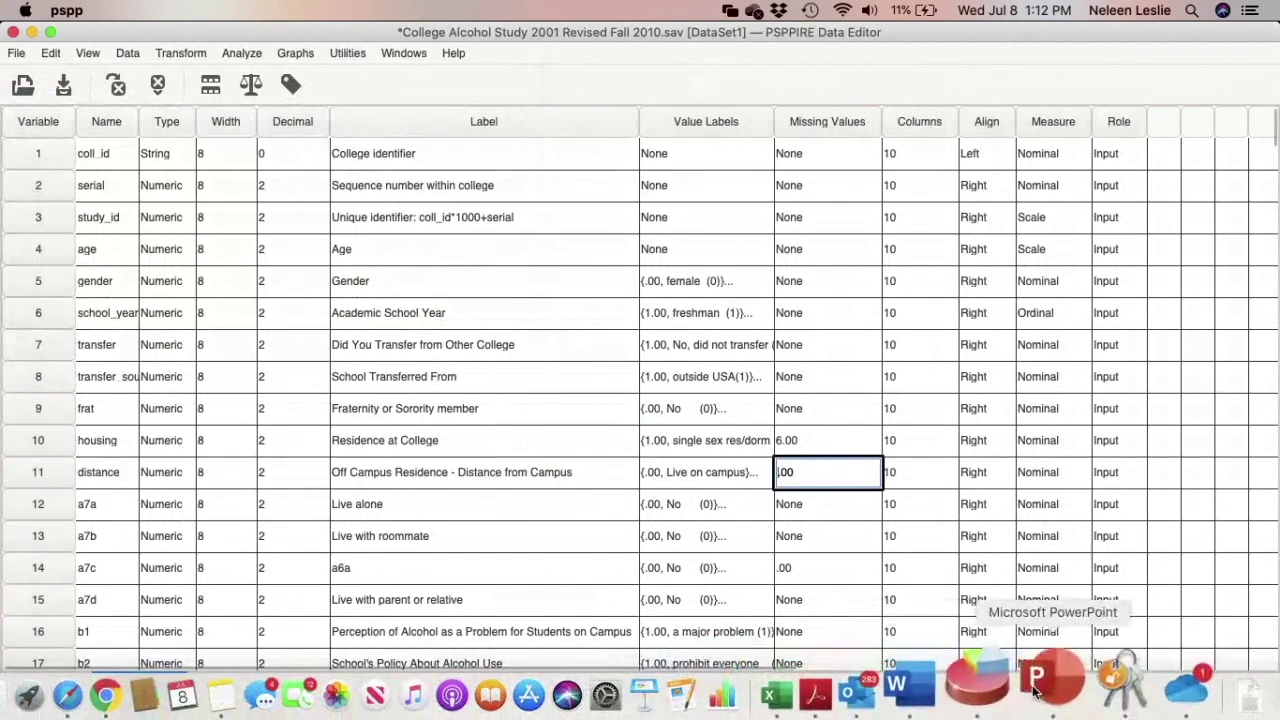
# Switch to the Syntax Editor and rerun the four FREQUENCIES lines with Run > Selection.
pyautogui.rightClick(1005, 688)
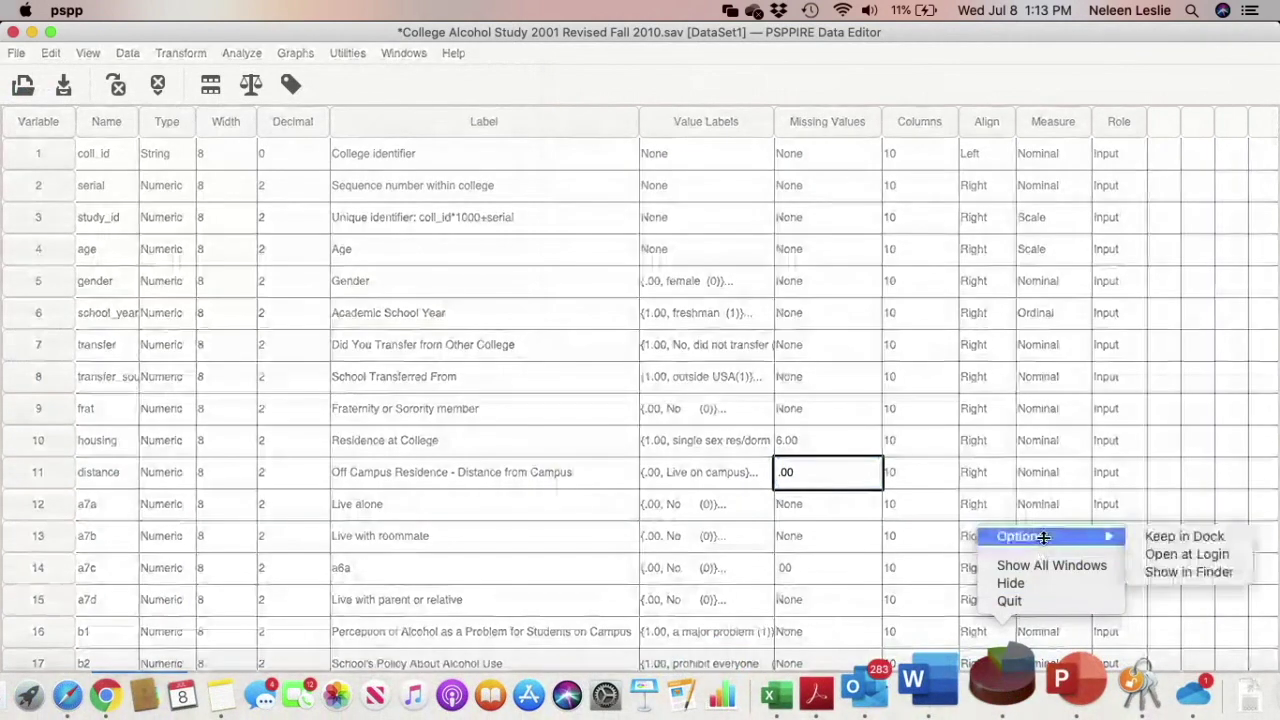
pyautogui.click(1044, 565)
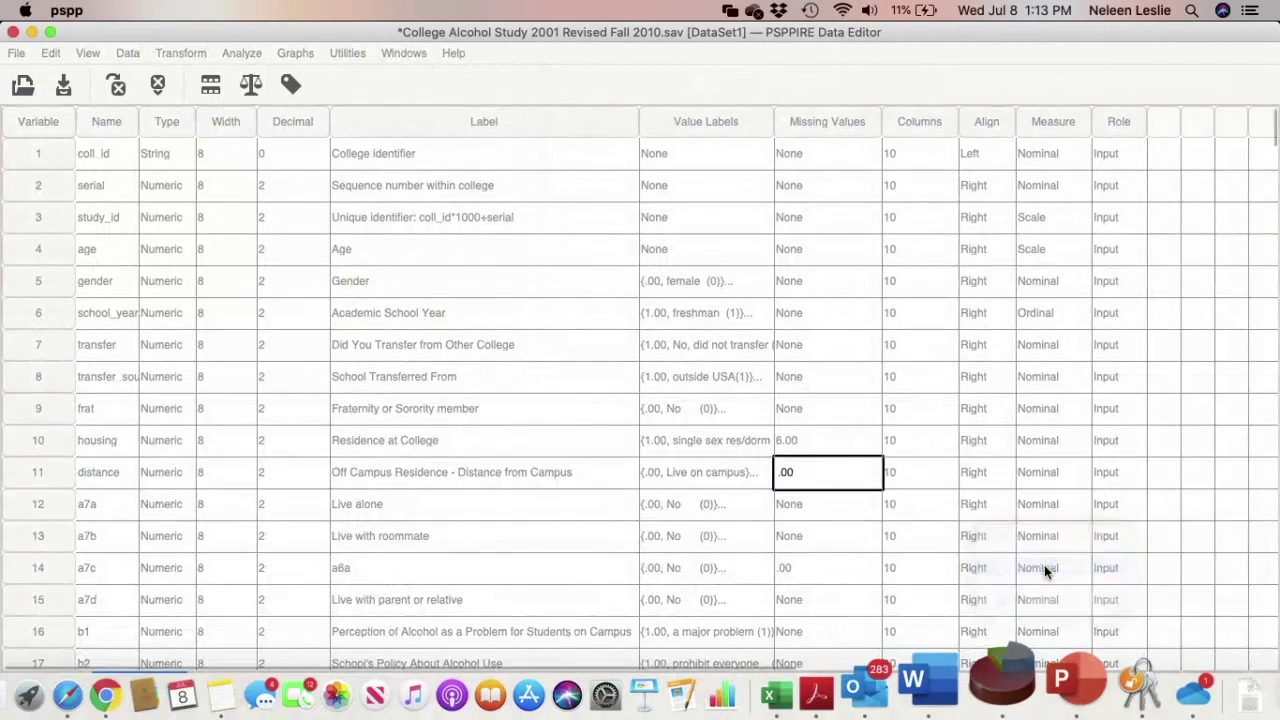
pyautogui.click(535, 549)
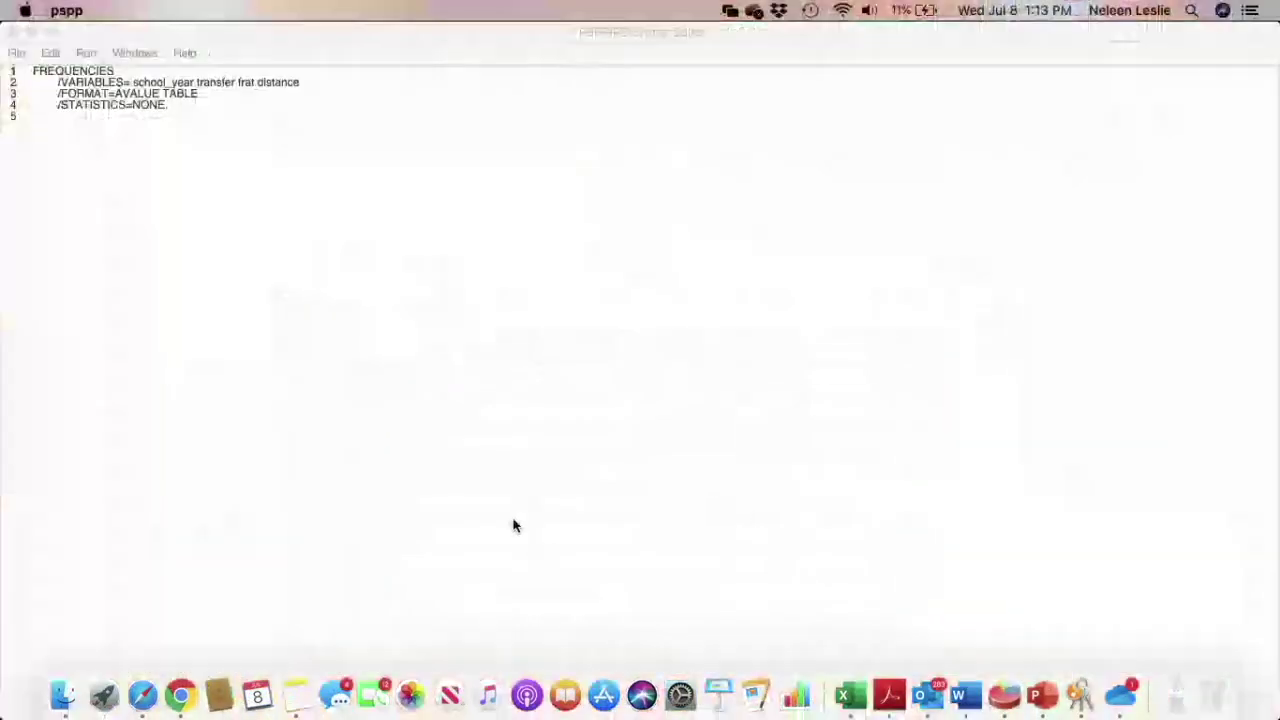
pyautogui.moveTo(168, 104); pyautogui.dragTo(30, 69)
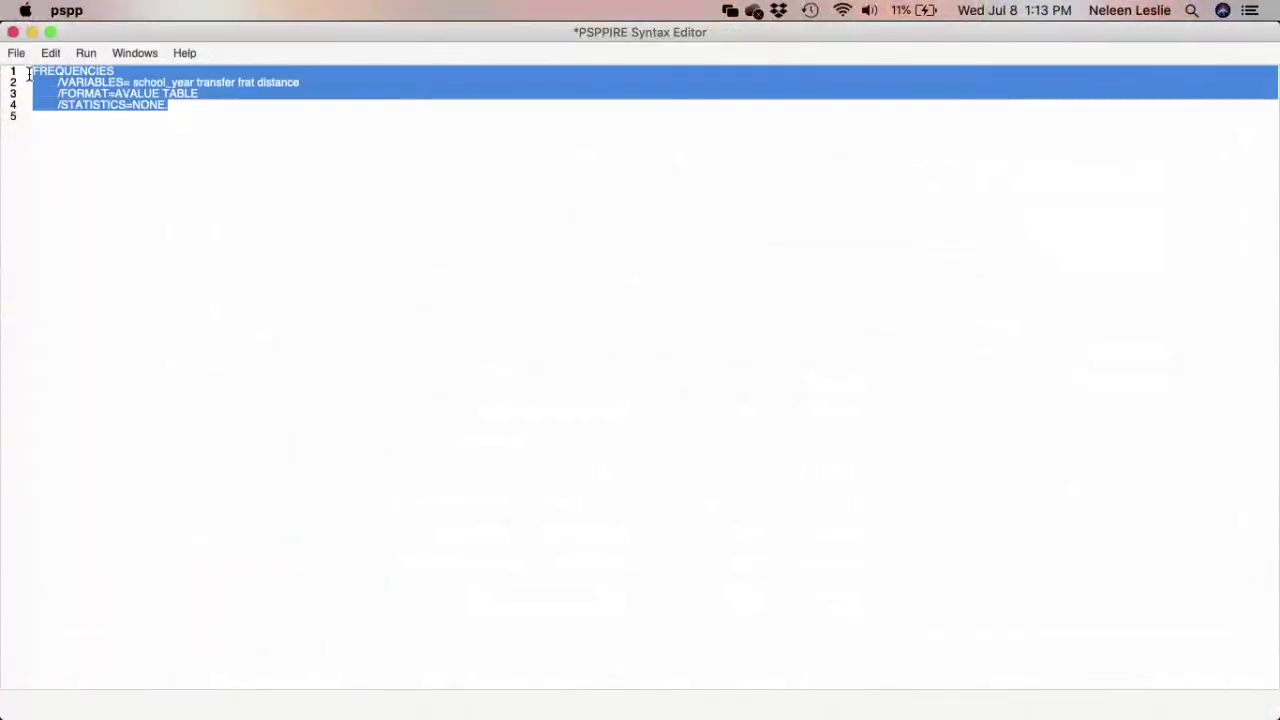
pyautogui.click(86, 53)
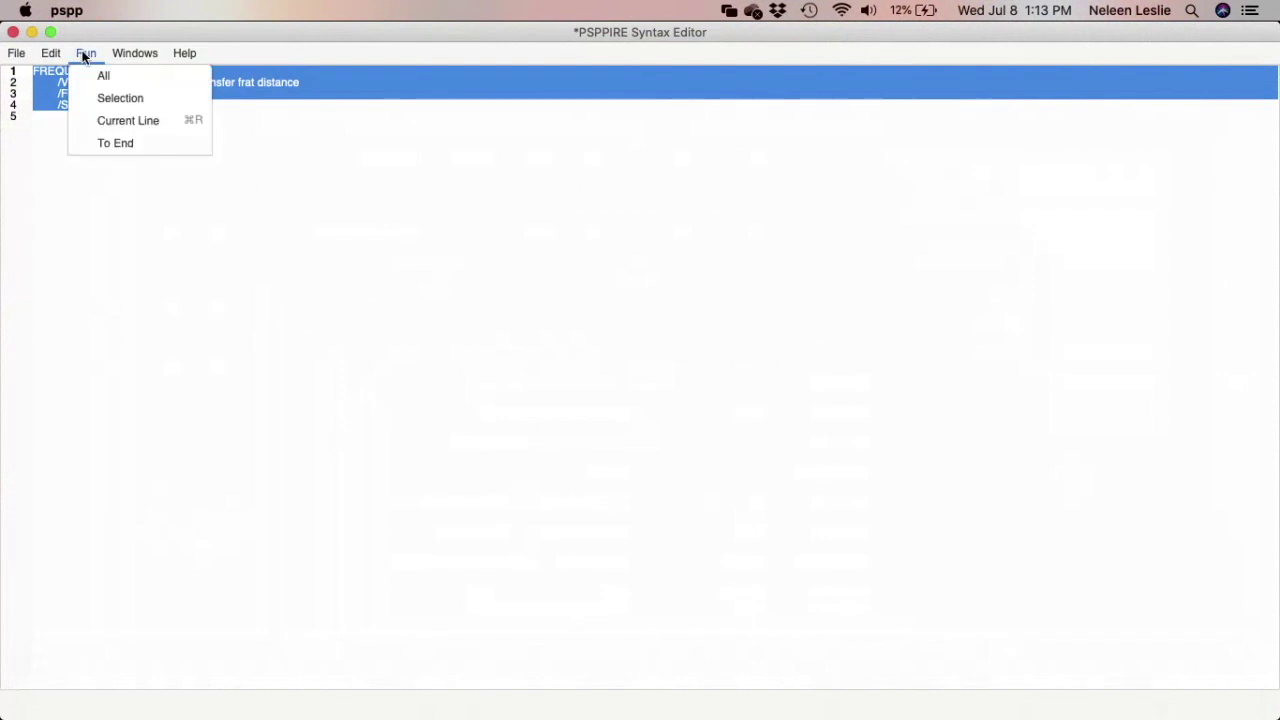
pyautogui.click(108, 98)
pyautogui.scroll(-5, 280, 352)
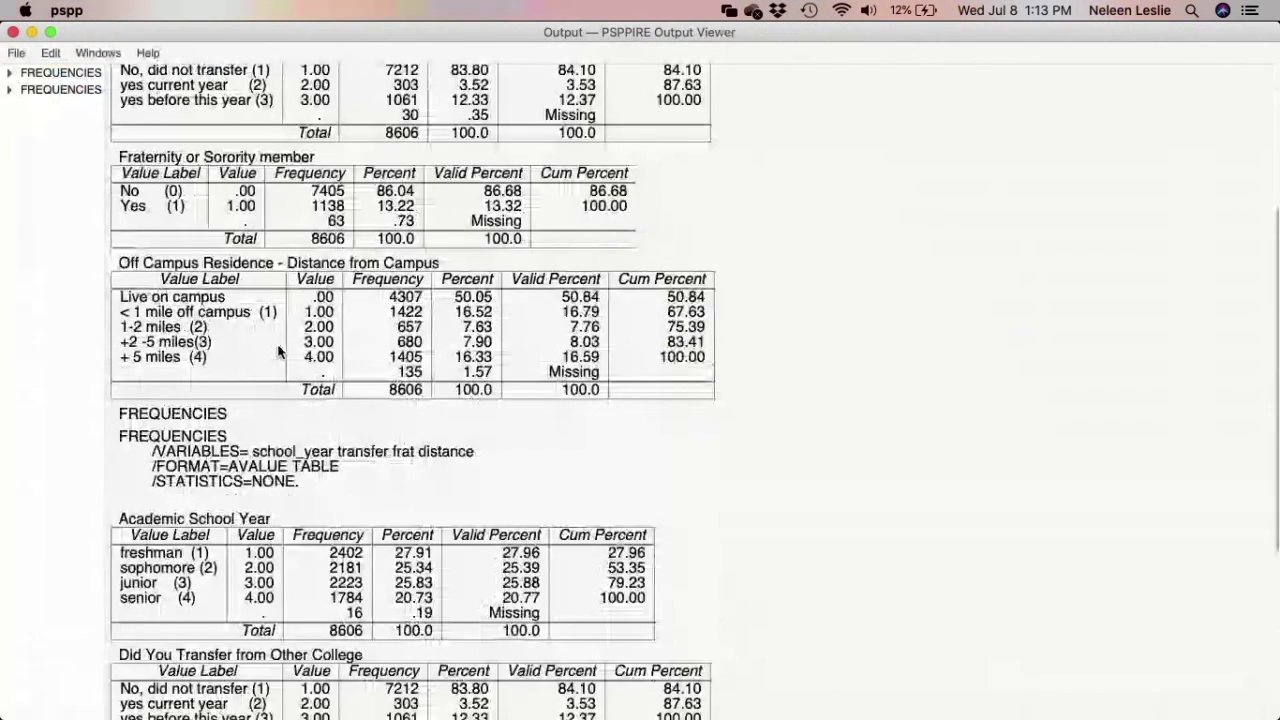
pyautogui.scroll(-5, 248, 327)
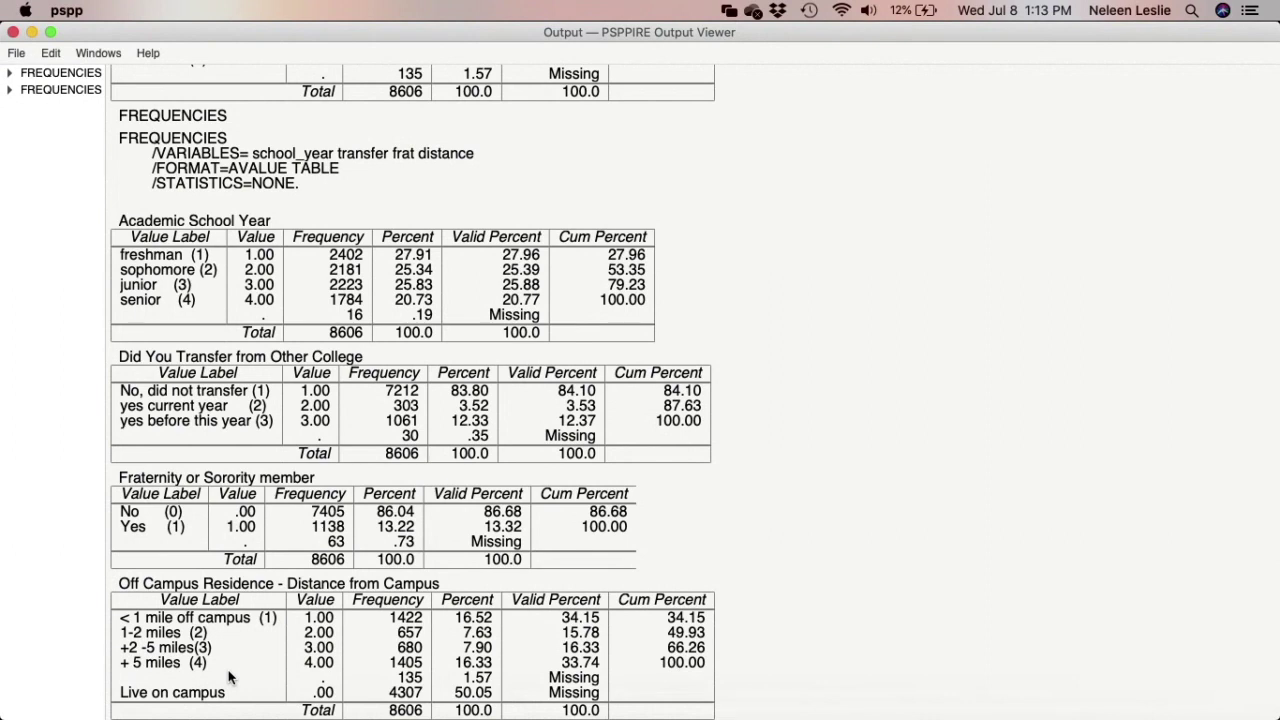
pyautogui.scroll(-2, 229, 678)
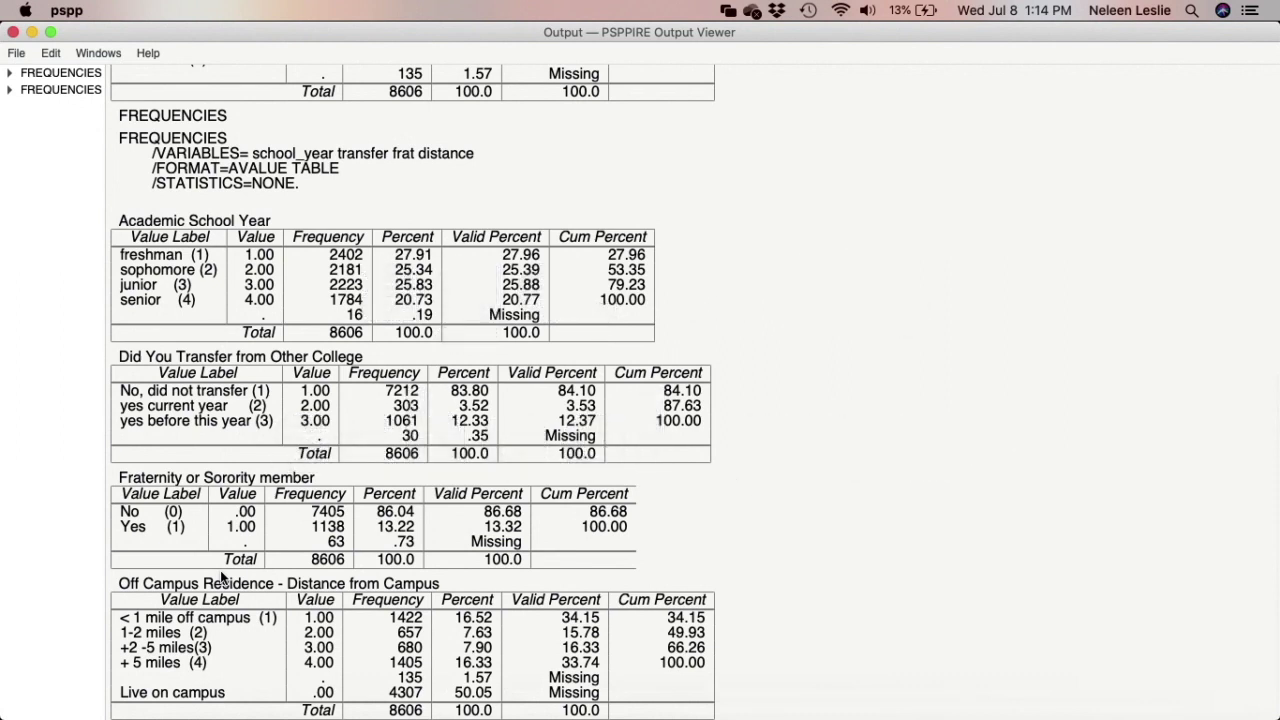
pyautogui.scroll(-2, 640, 400)
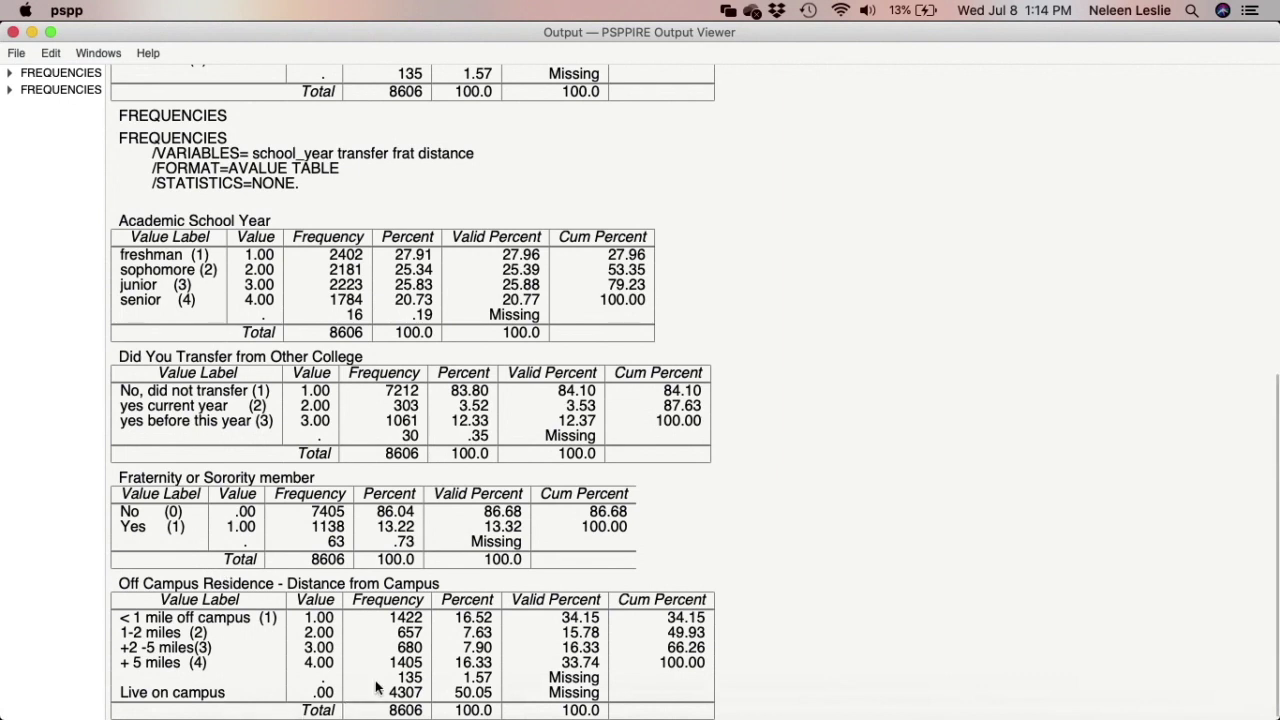
pyautogui.moveTo(470, 600)
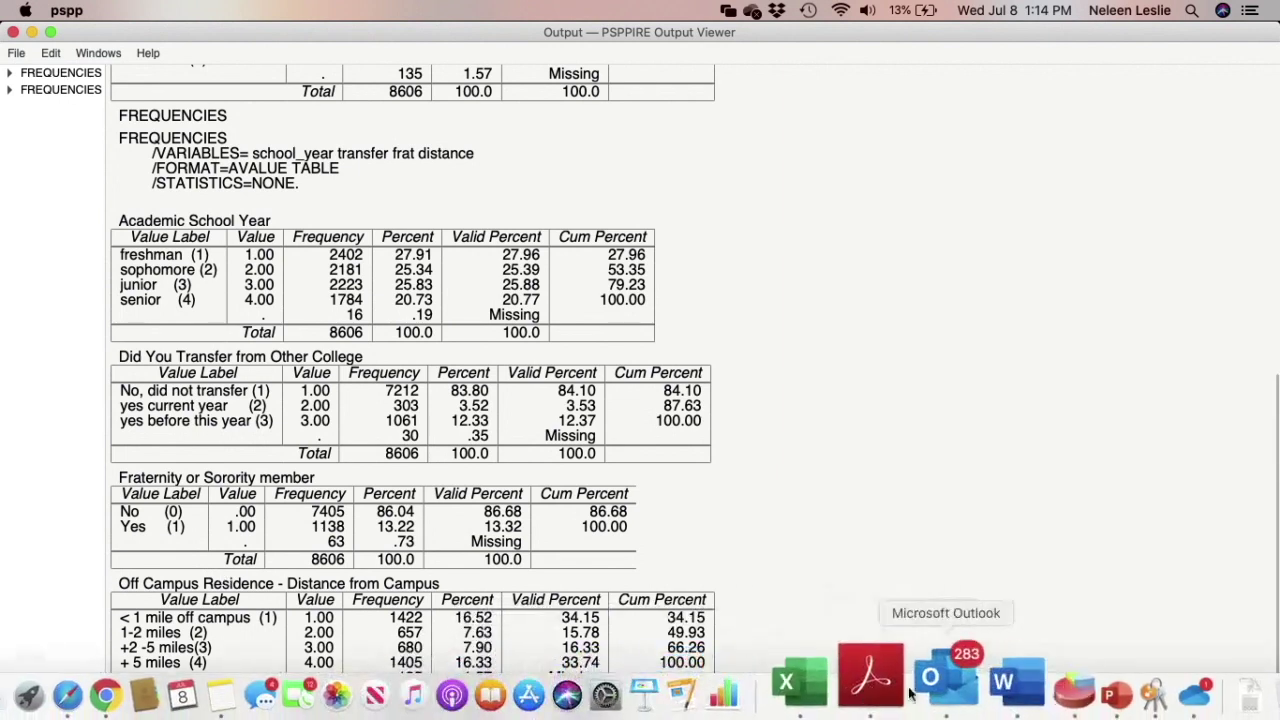
# Return to the Data Editor and set variable 11 distance's Measure to Ordinal.
pyautogui.rightClick(1015, 697)
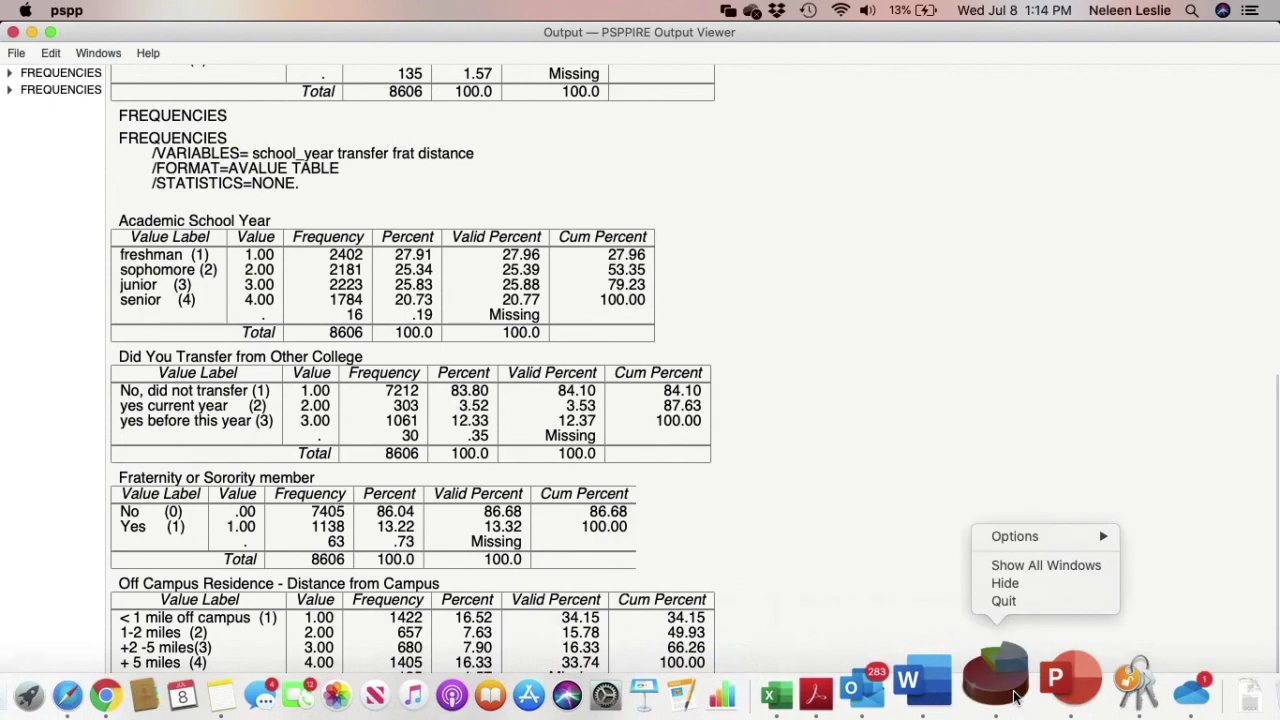
pyautogui.click(1045, 566)
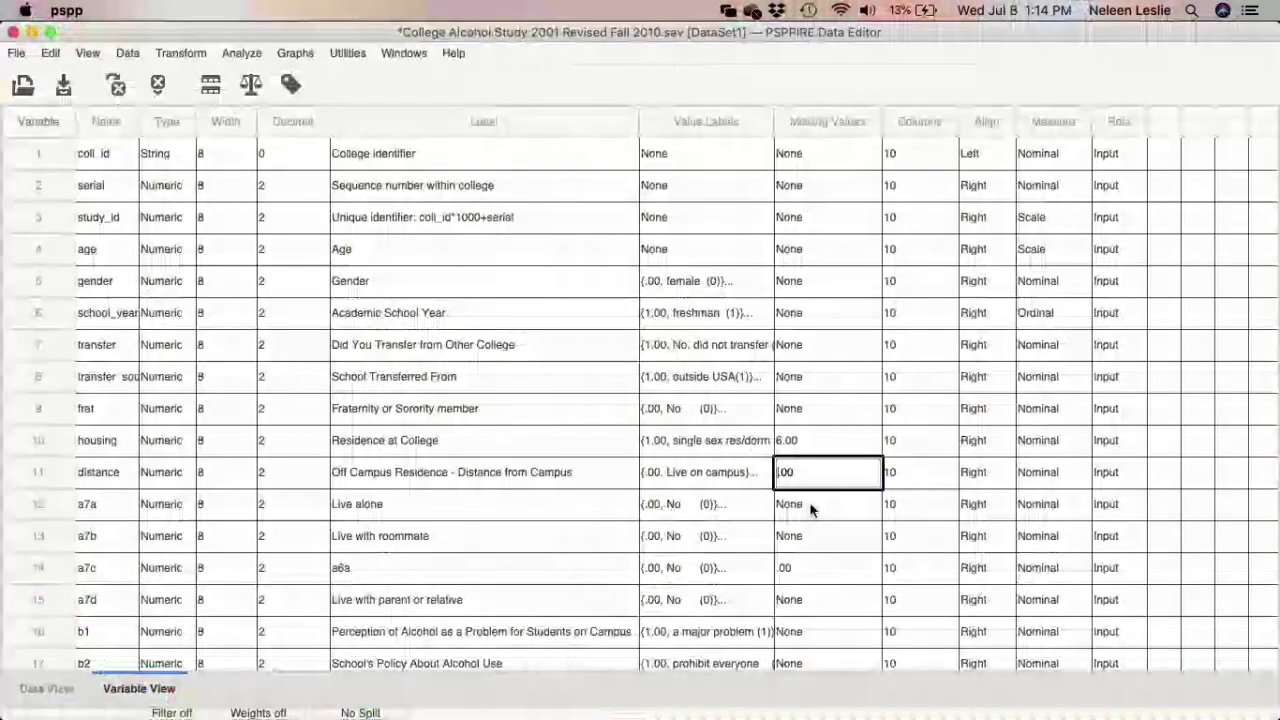
pyautogui.hotkey('shift', 'End')
pyautogui.click(1058, 474)
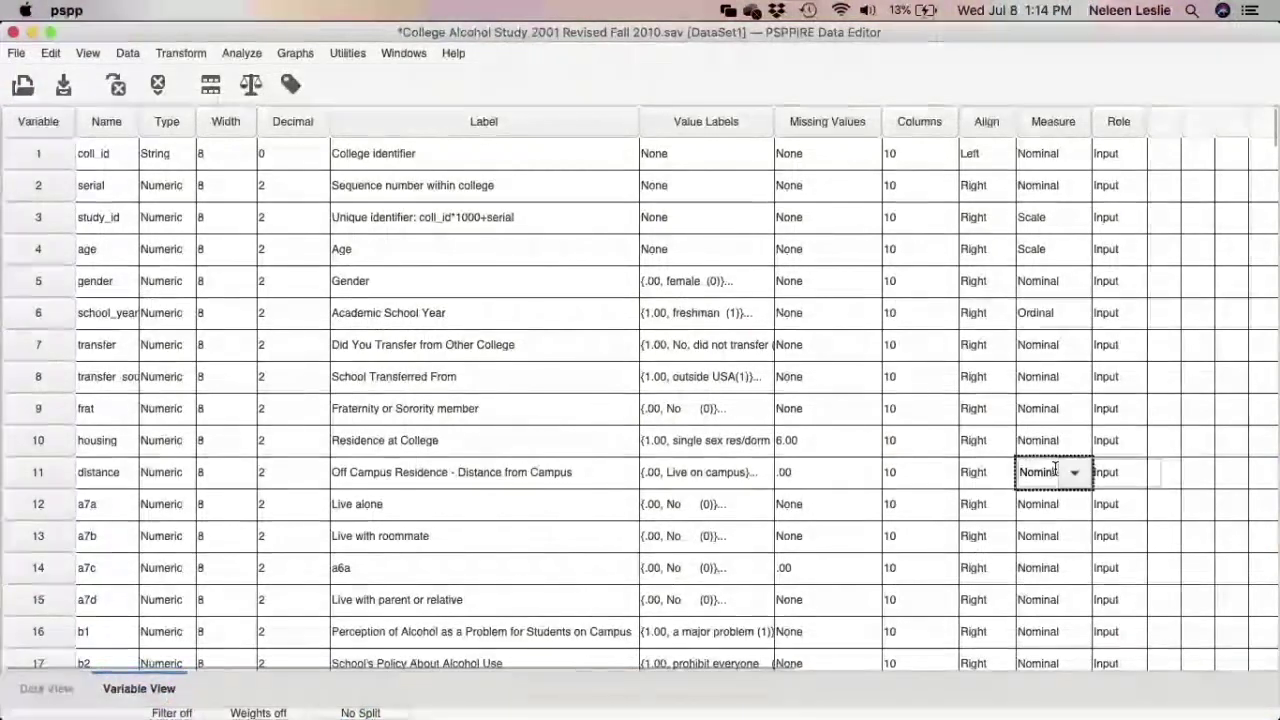
pyautogui.click(1062, 473)
pyautogui.click(1052, 528)
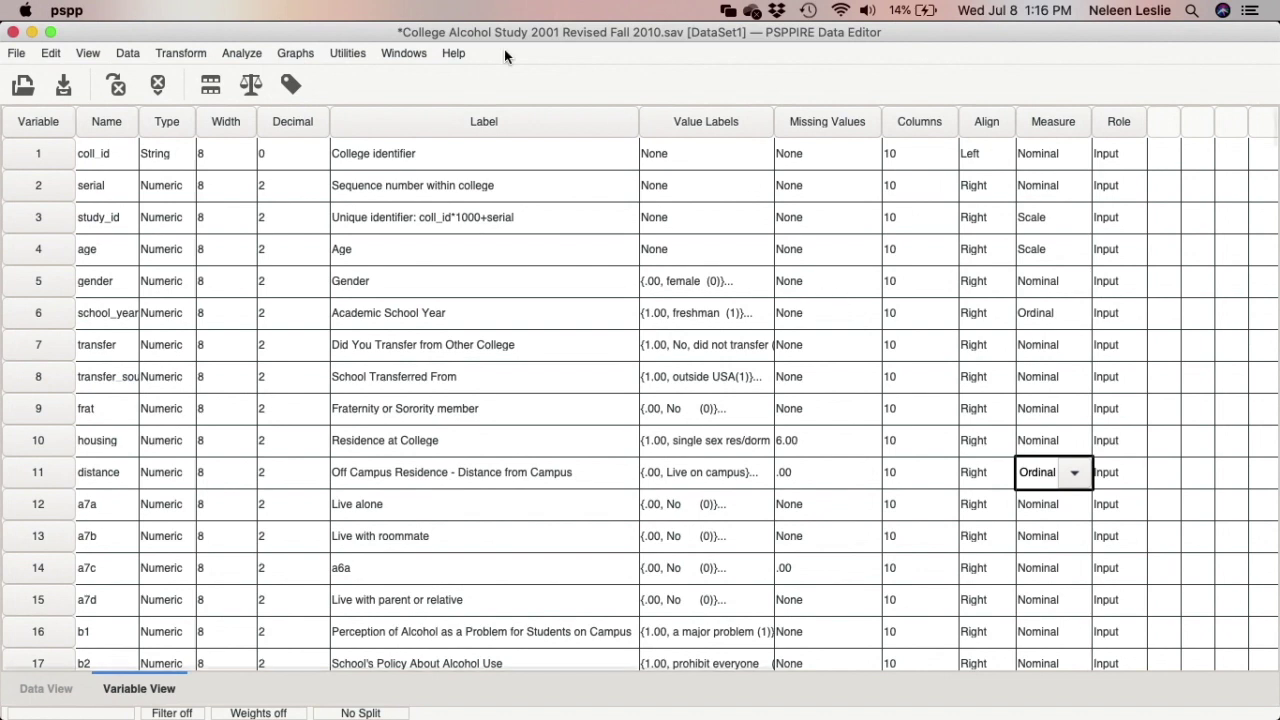
# Open Frequencies, reset the dialog, and add age to Variable(s).
pyautogui.click(243, 53)
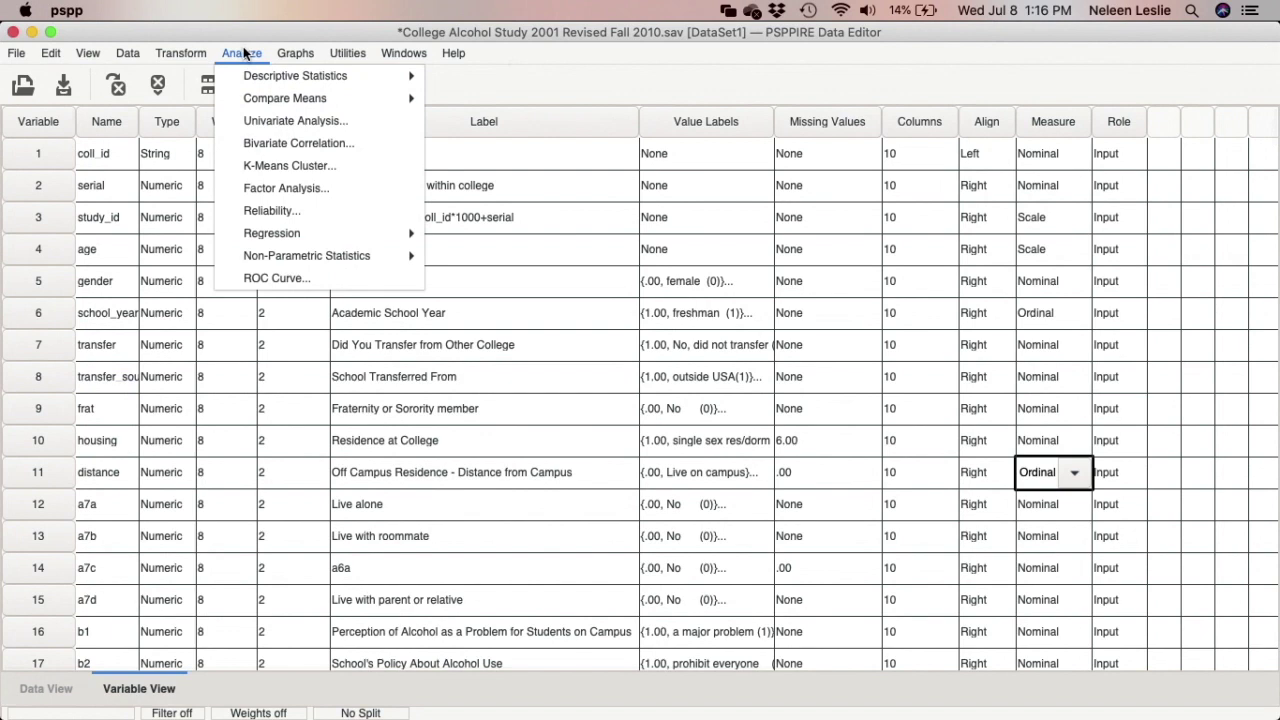
pyautogui.moveTo(245, 68)
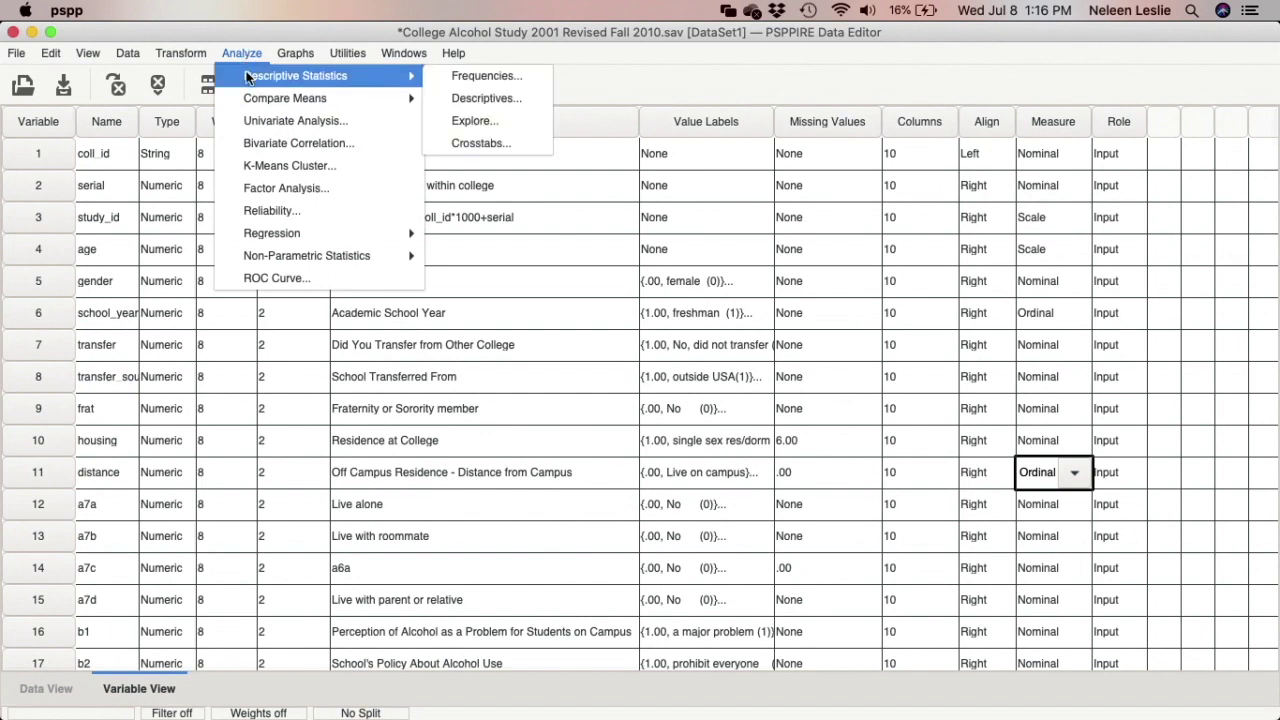
pyautogui.click(458, 80)
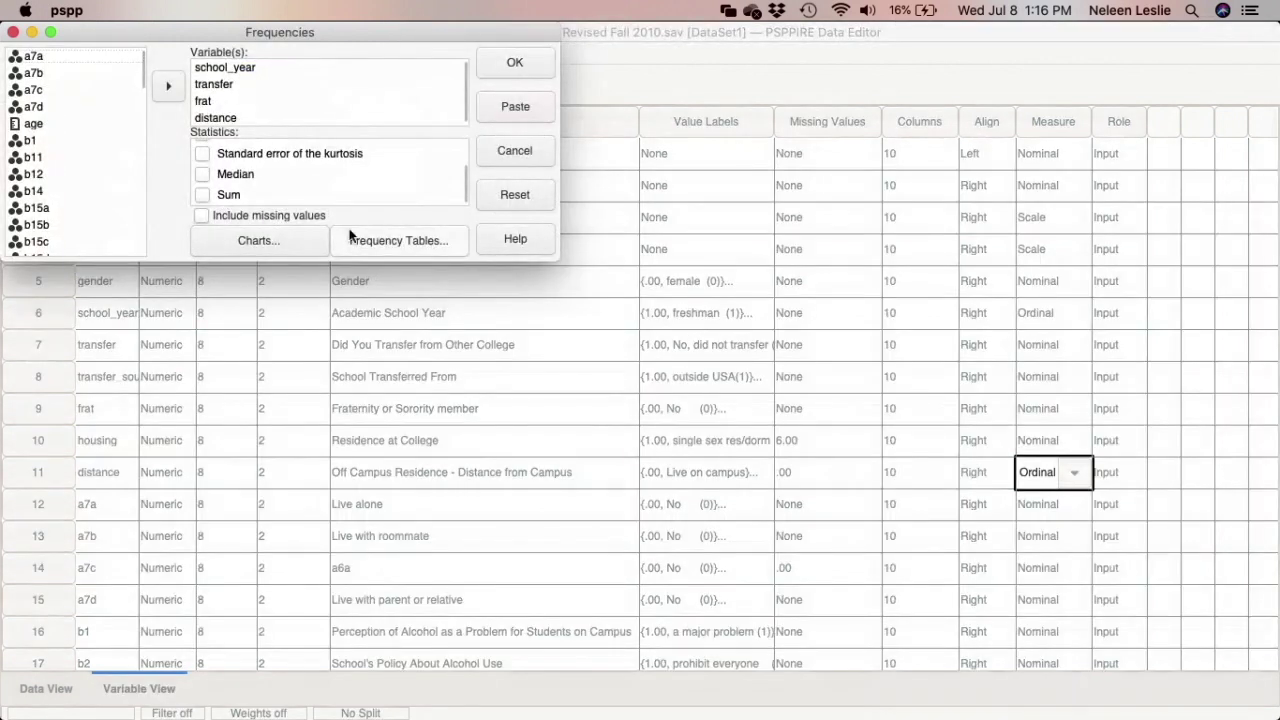
pyautogui.click(491, 196)
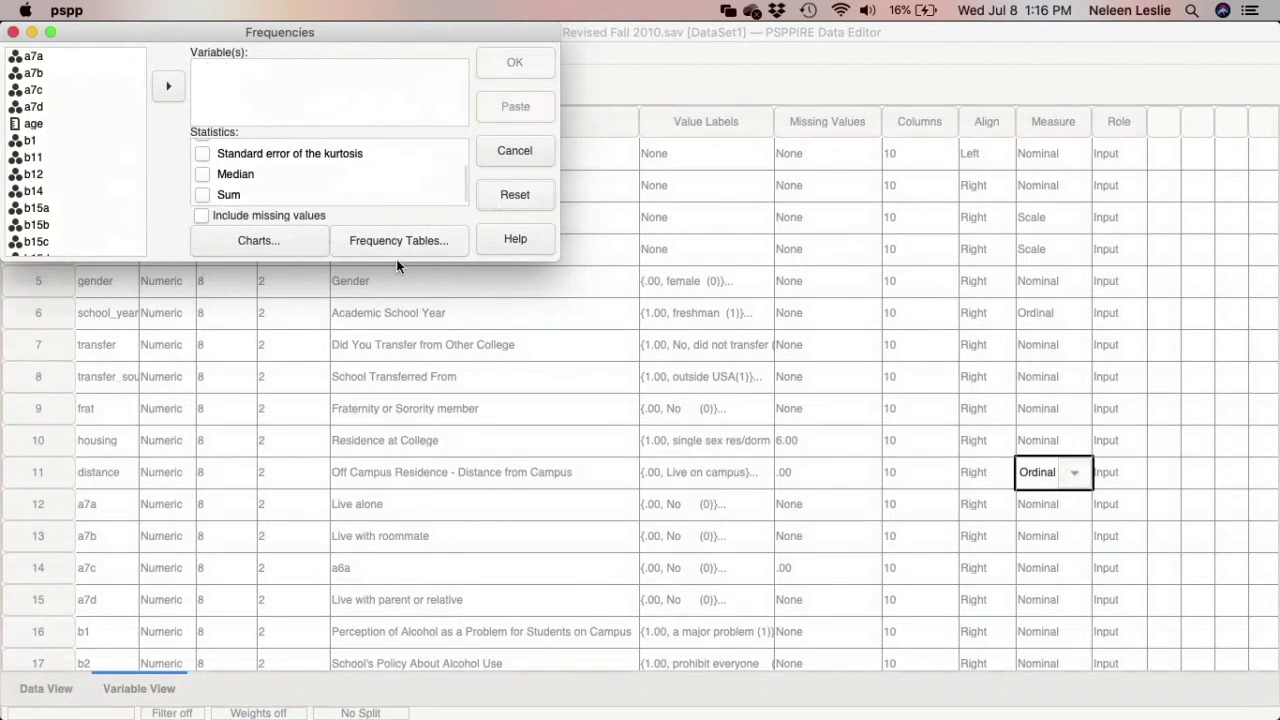
pyautogui.scroll(6, 245, 182)
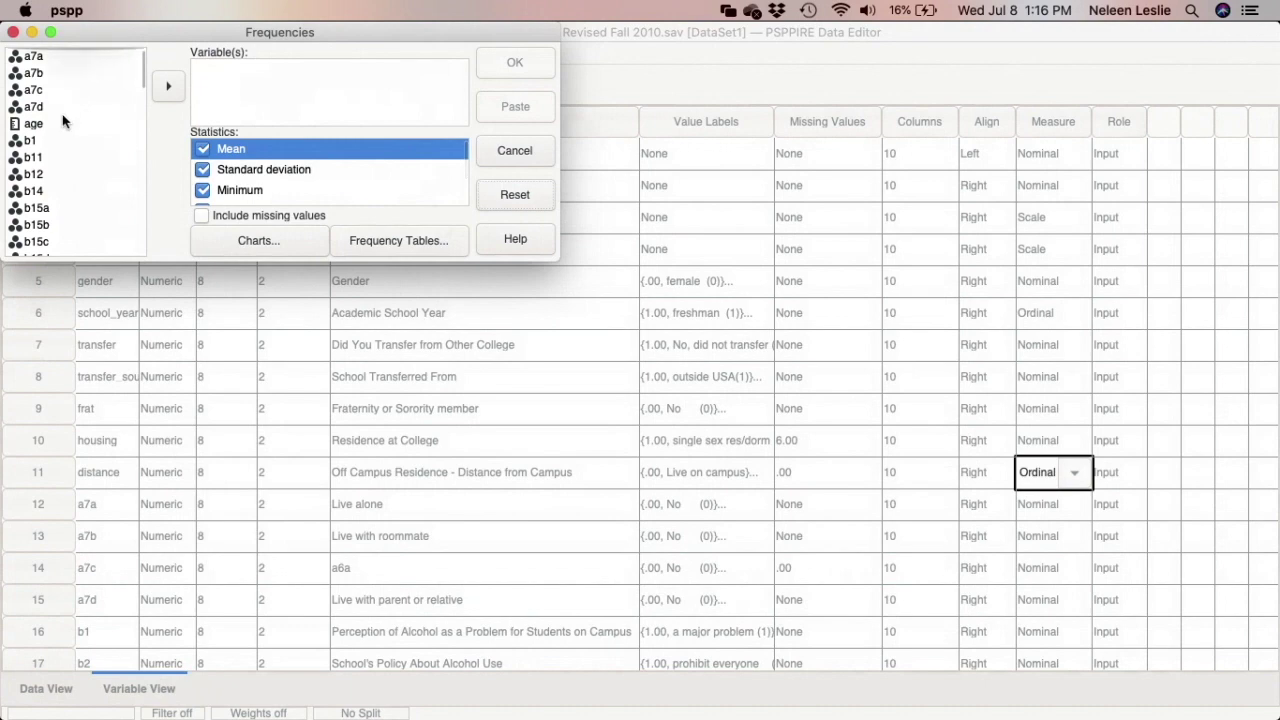
pyautogui.click(36, 124)
pyautogui.click(170, 88)
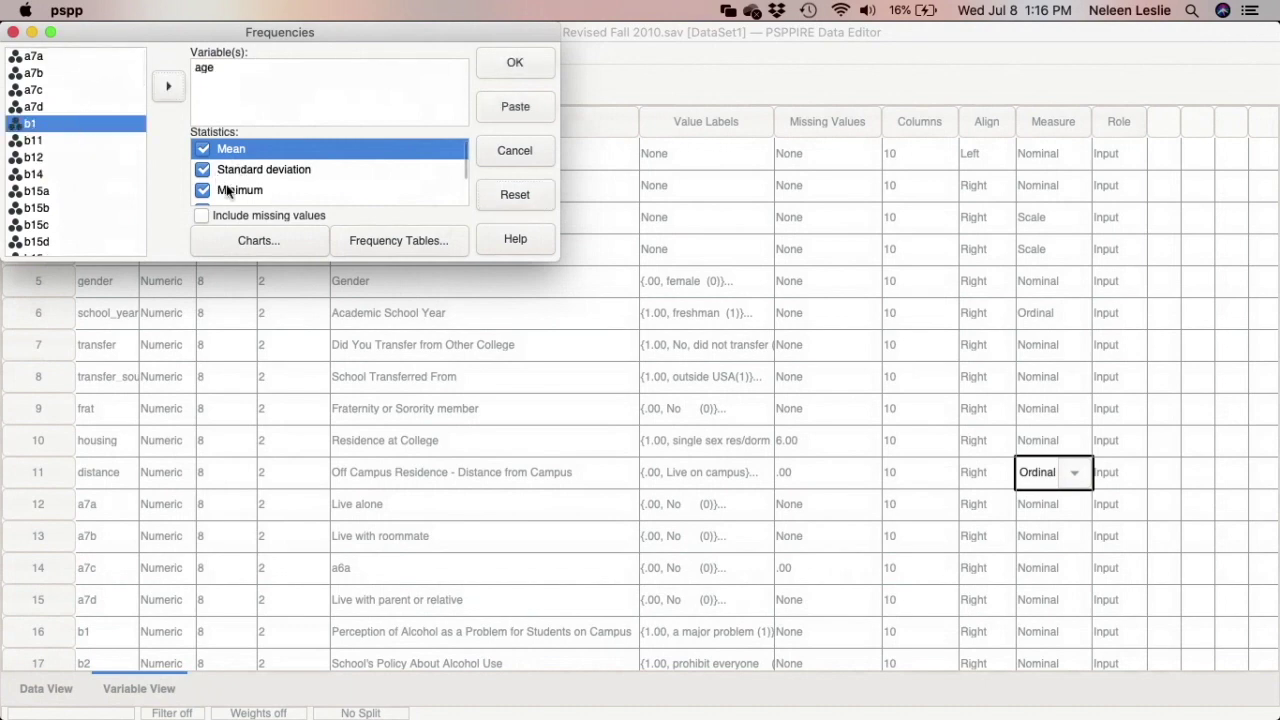
# Tick the Mode and Median statistics and paste the age frequencies command as syntax.
pyautogui.scroll(-3, 226, 184)
pyautogui.scroll(3, 226, 184)
pyautogui.scroll(-4, 225, 183)
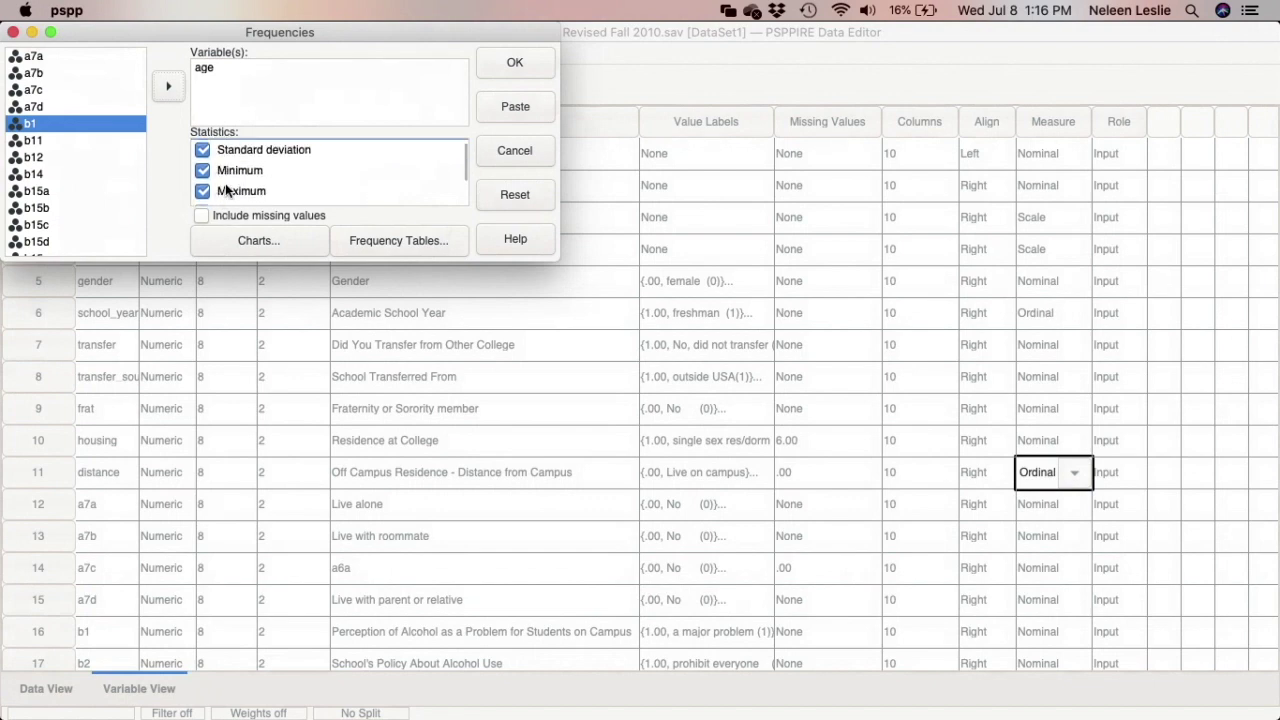
pyautogui.scroll(-6, 225, 183)
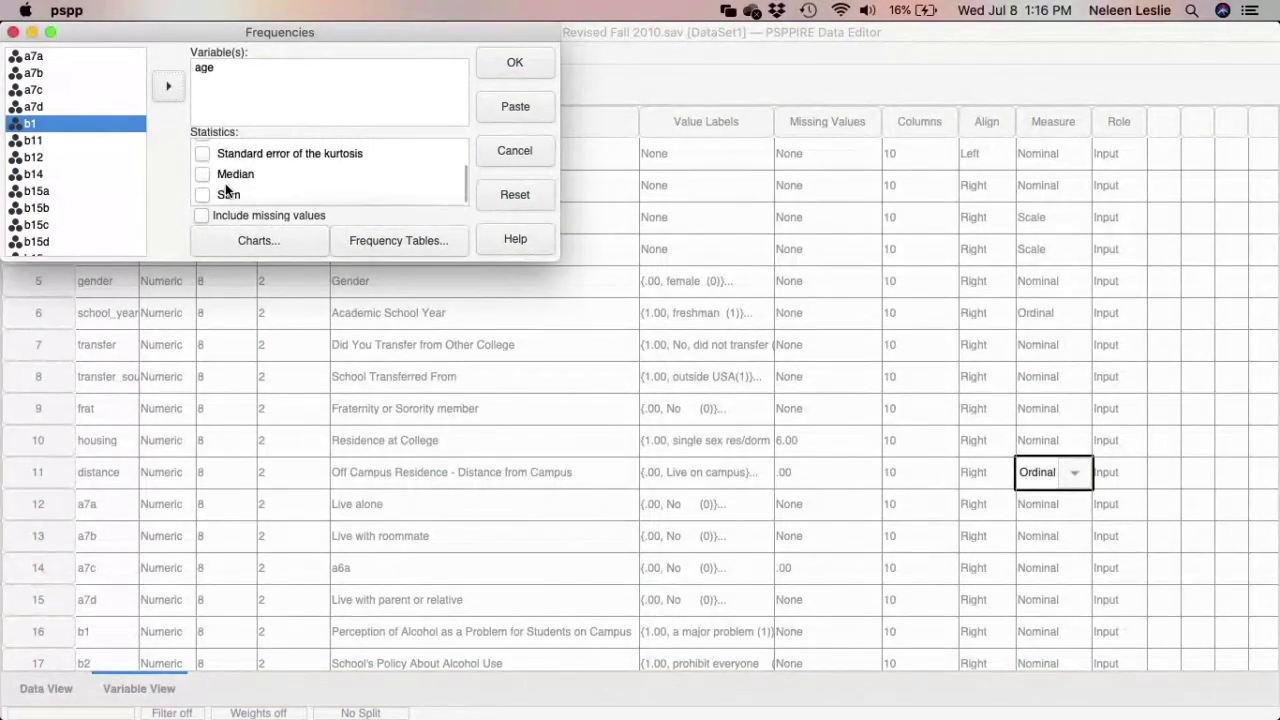
pyautogui.scroll(2, 225, 183)
pyautogui.click(204, 150)
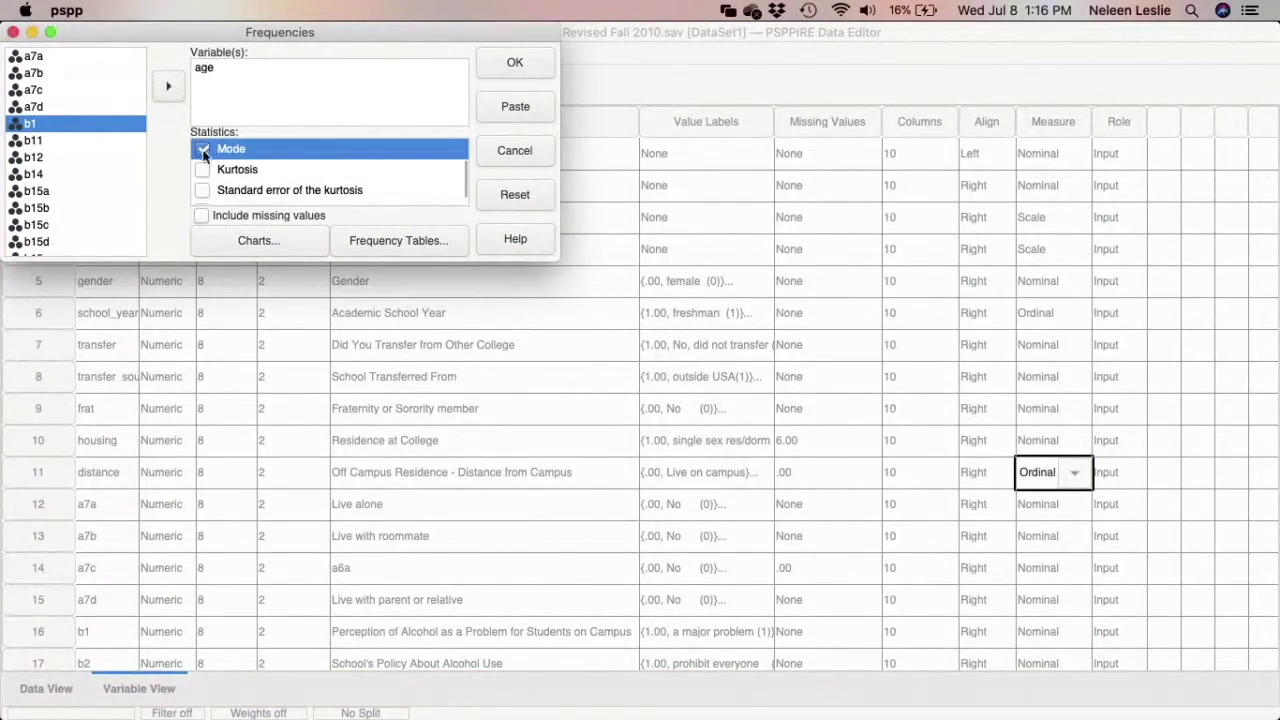
pyautogui.scroll(-2, 206, 165)
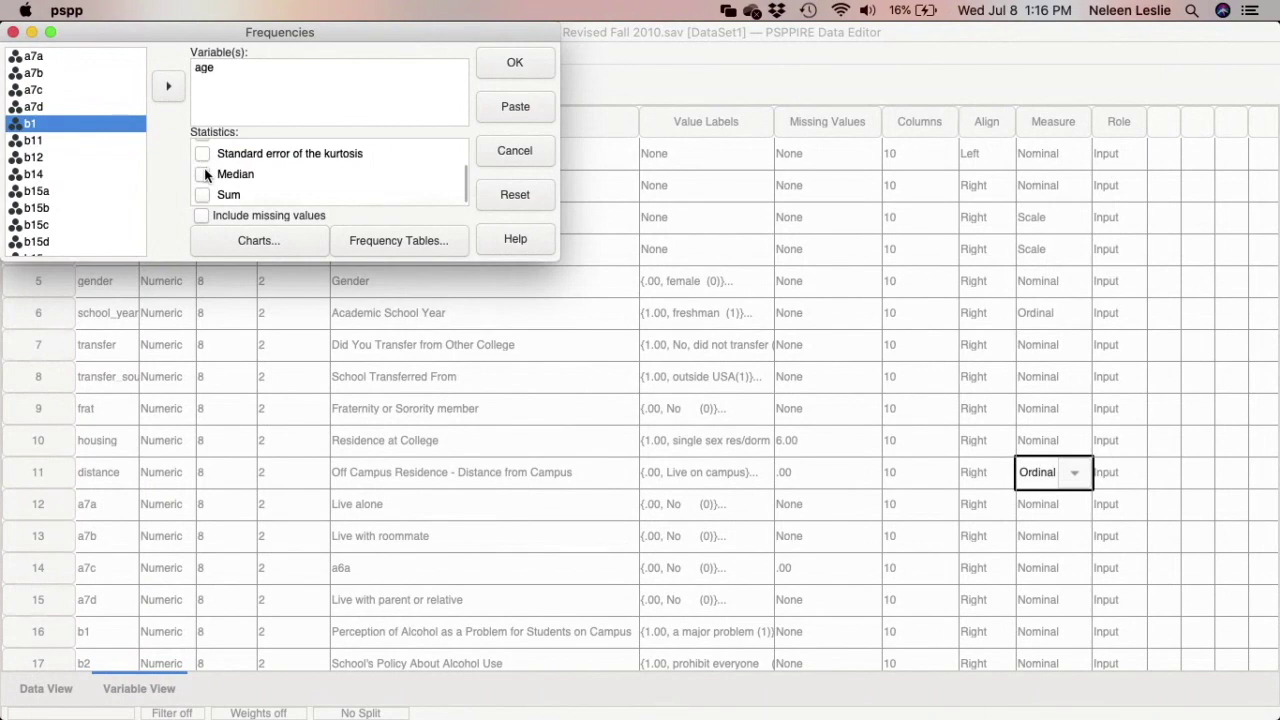
pyautogui.click(204, 172)
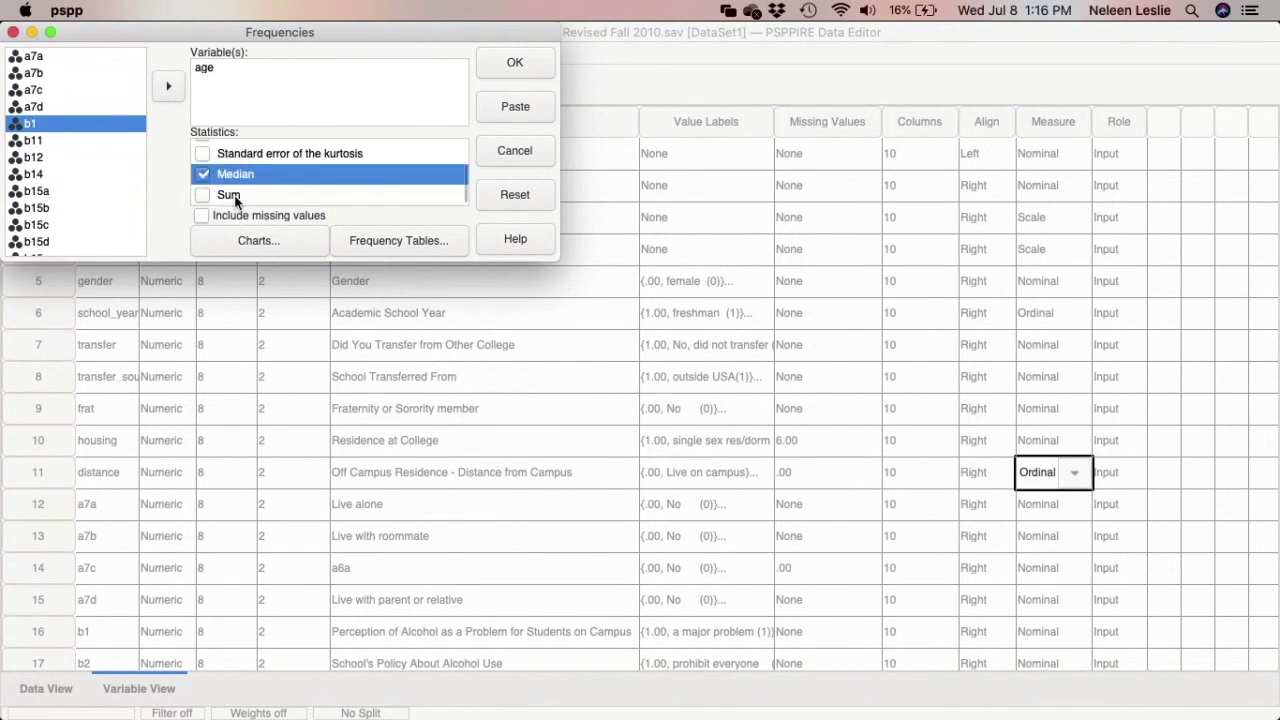
pyautogui.scroll(6, 237, 180)
pyautogui.scroll(1, 237, 200)
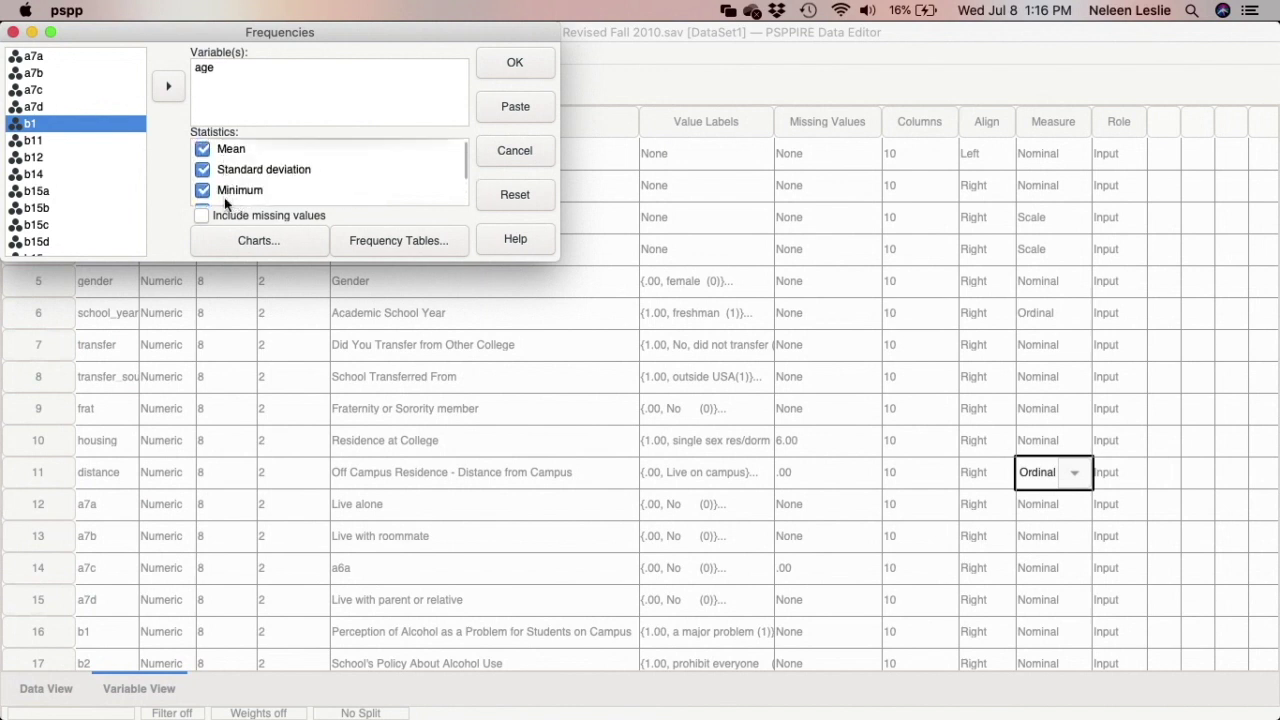
pyautogui.scroll(-3, 227, 188)
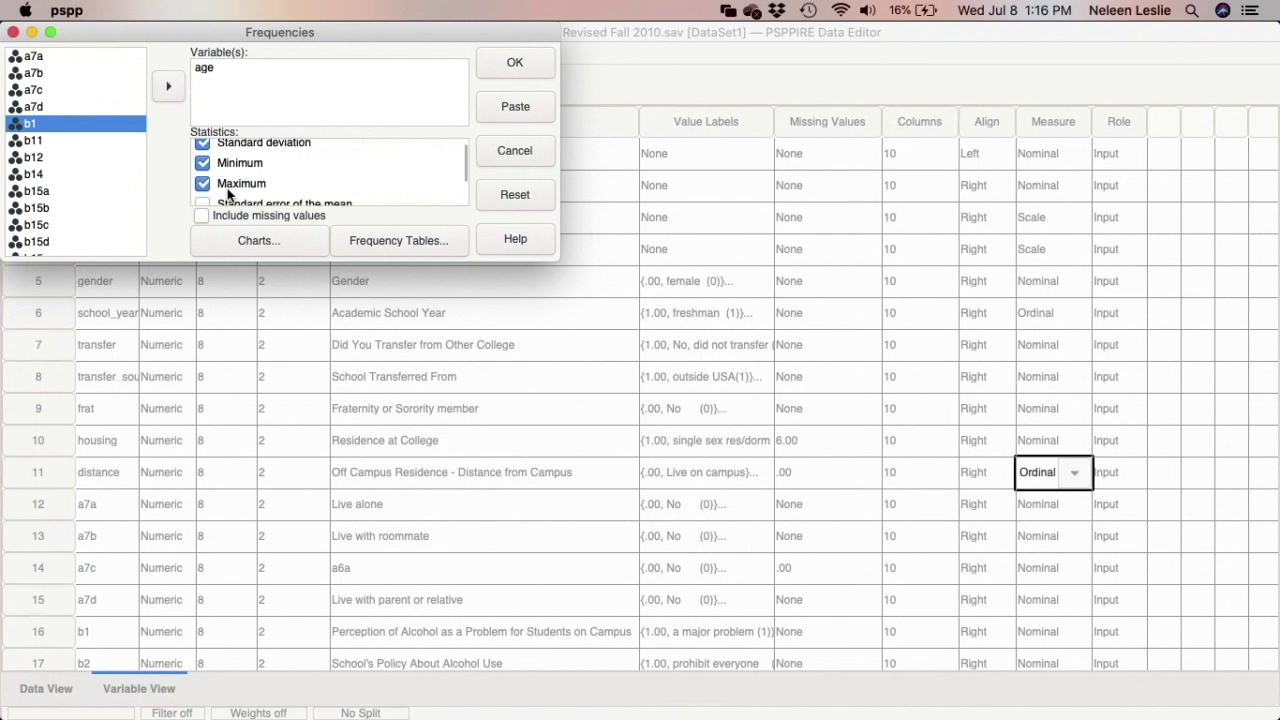
pyautogui.scroll(-4, 232, 190)
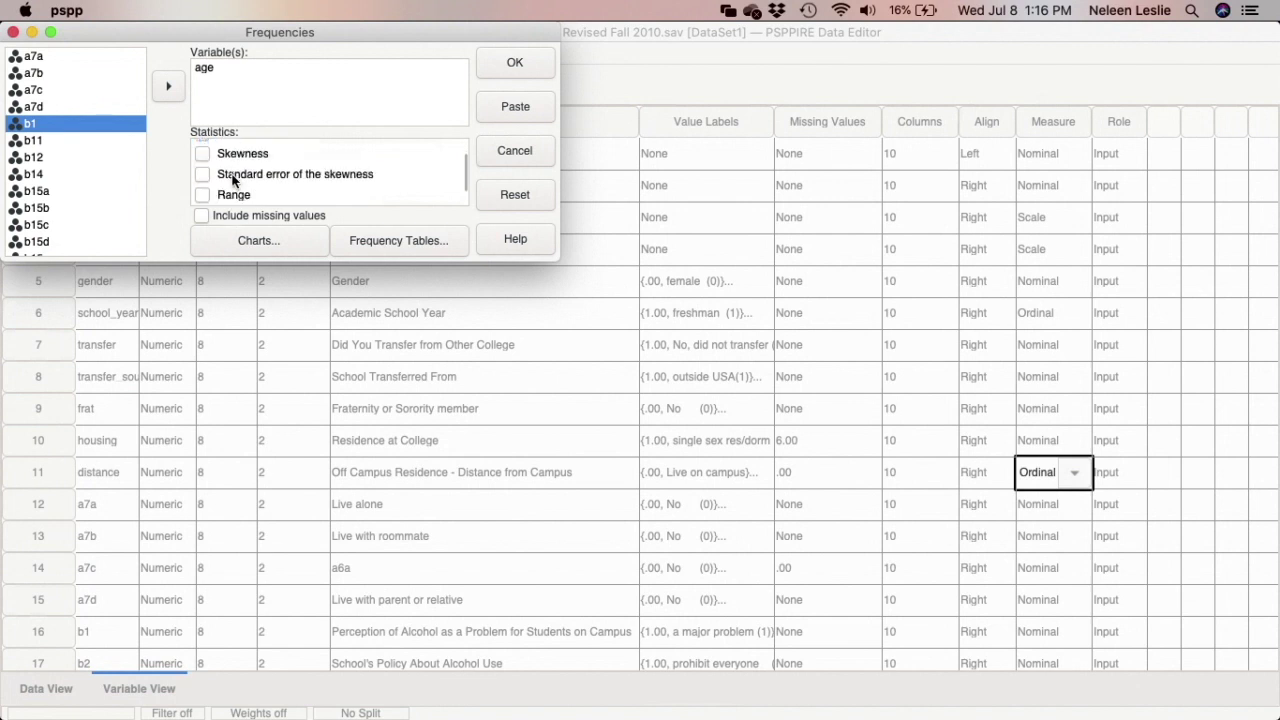
pyautogui.scroll(-2, 233, 179)
pyautogui.click(234, 175)
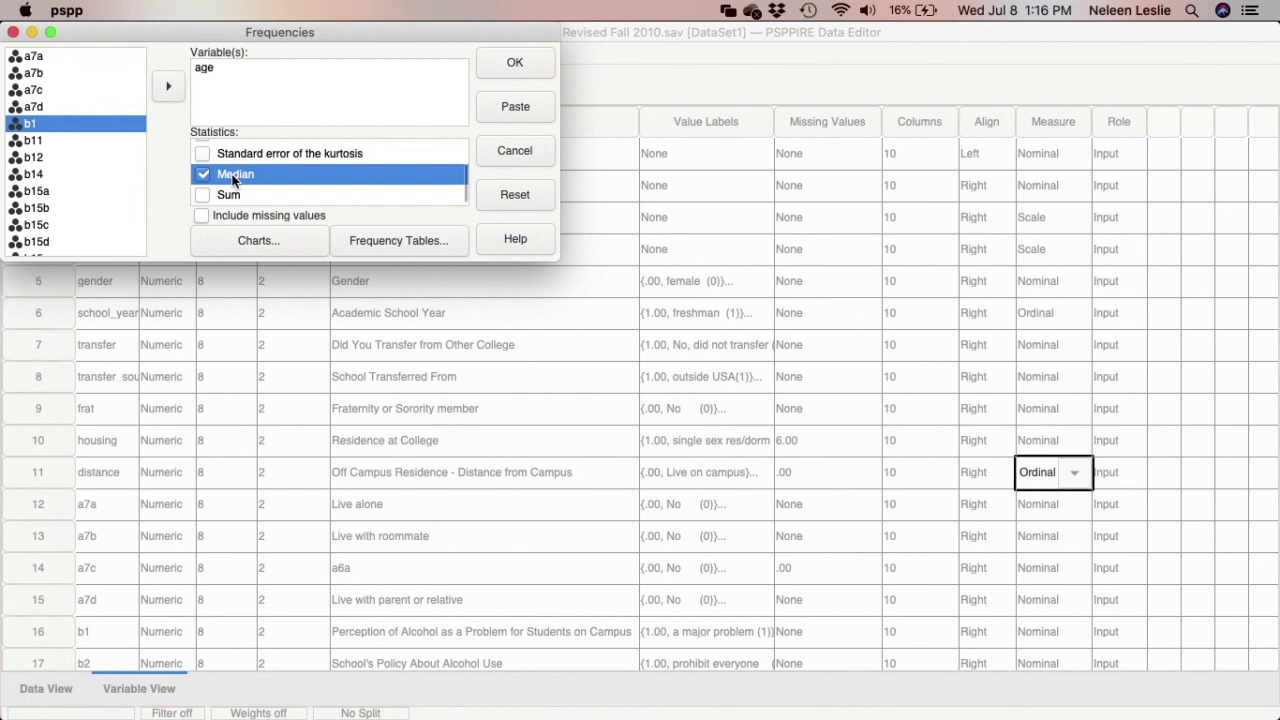
pyautogui.click(515, 107)
pyautogui.moveTo(757, 709)
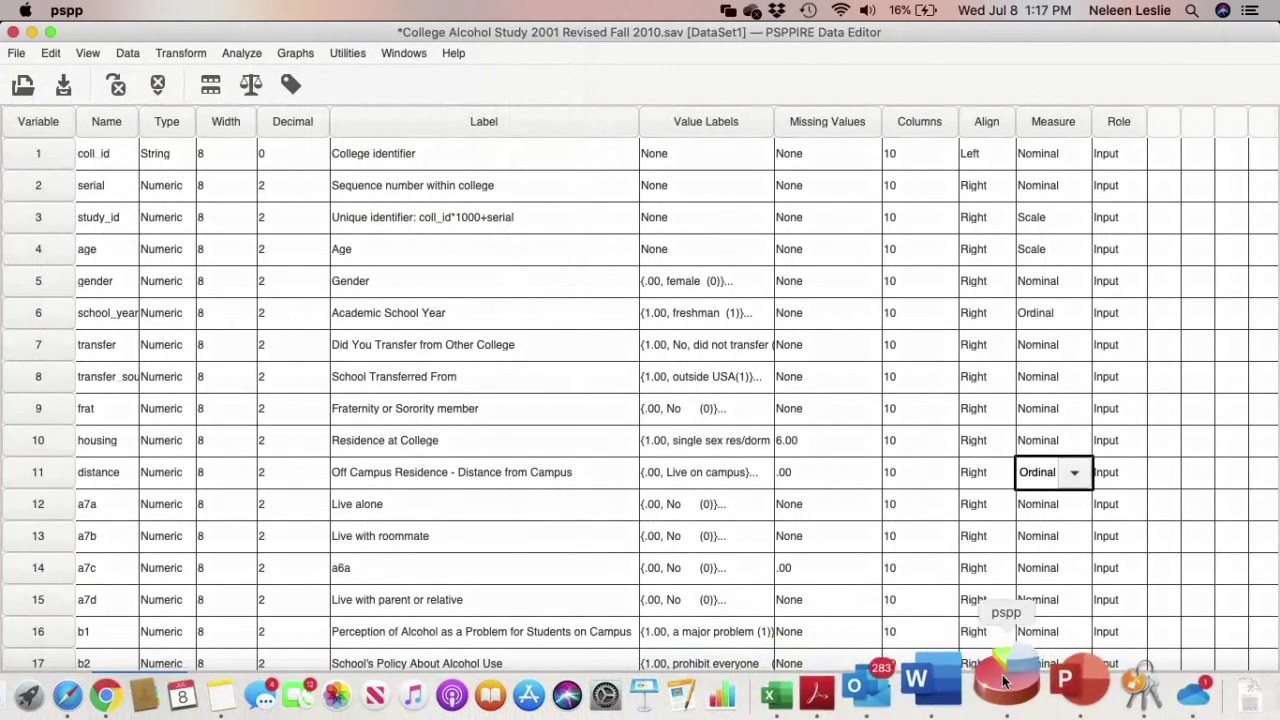
# In the Syntax Editor, run only lines 1–4, the age FREQUENCIES command, via Run > Selection.
pyautogui.rightClick(1007, 643)
pyautogui.click(1023, 565)
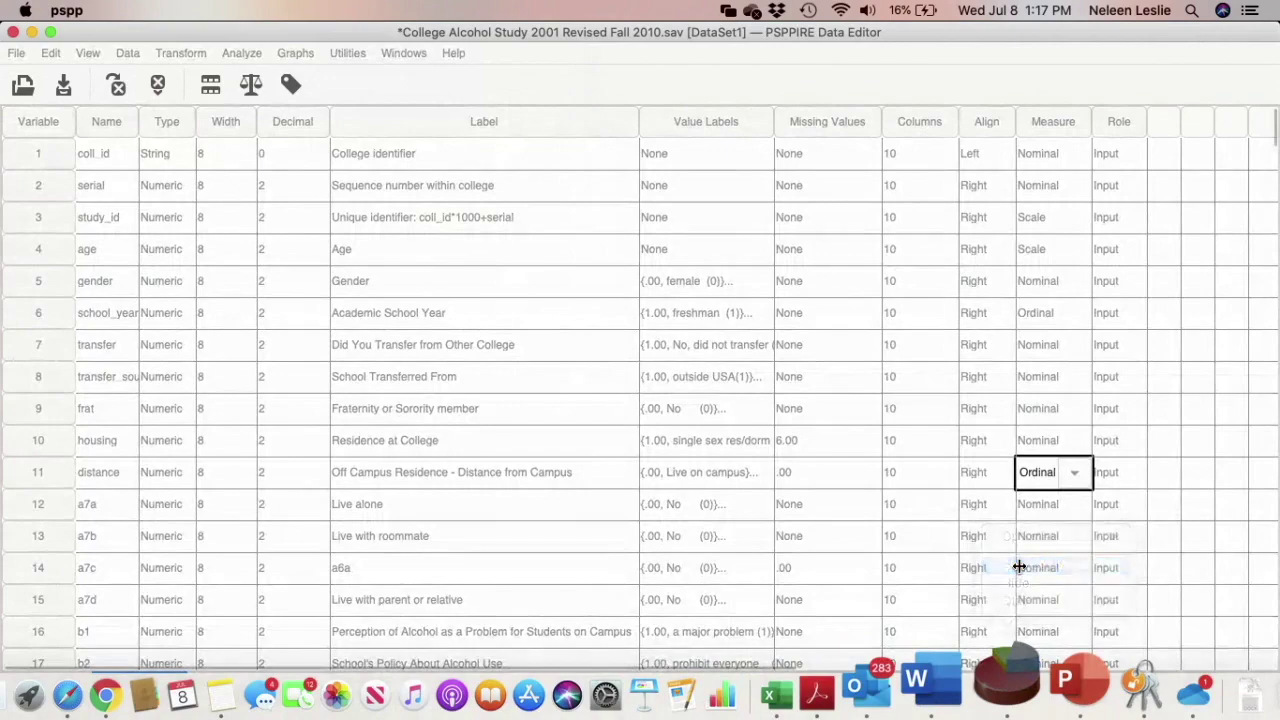
pyautogui.click(638, 436)
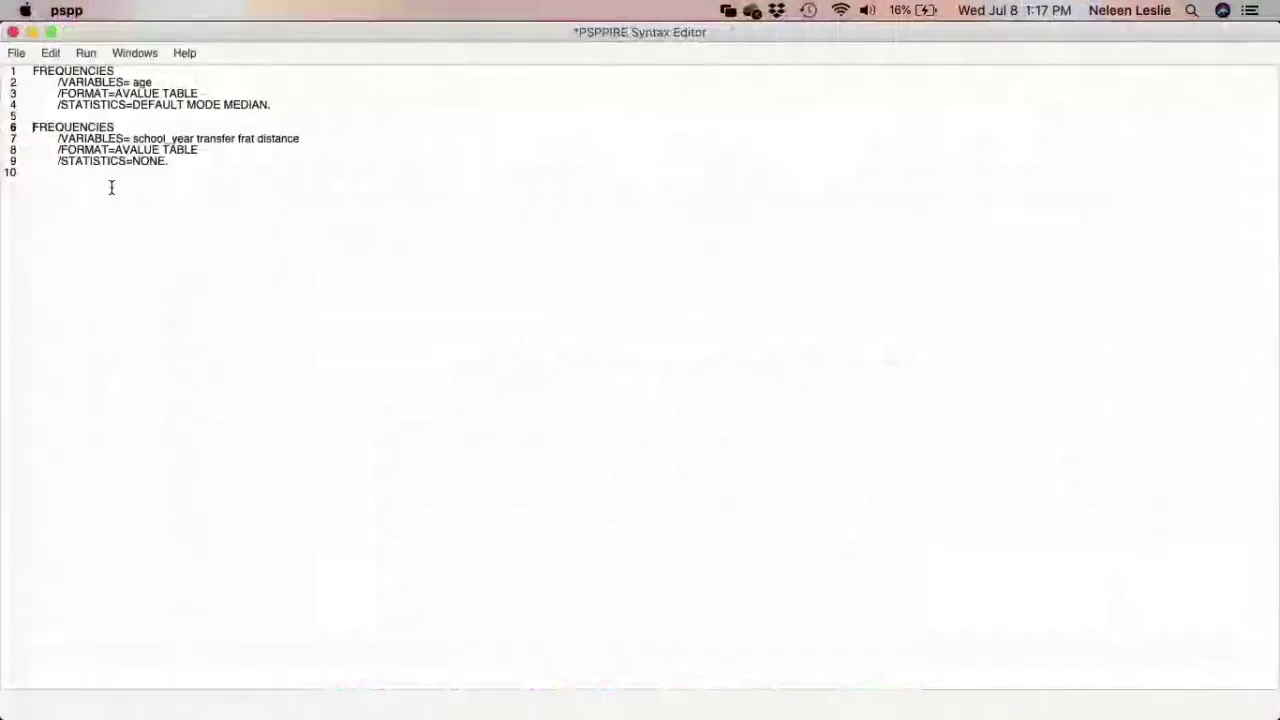
pyautogui.moveTo(167, 161); pyautogui.dragTo(23, 115)
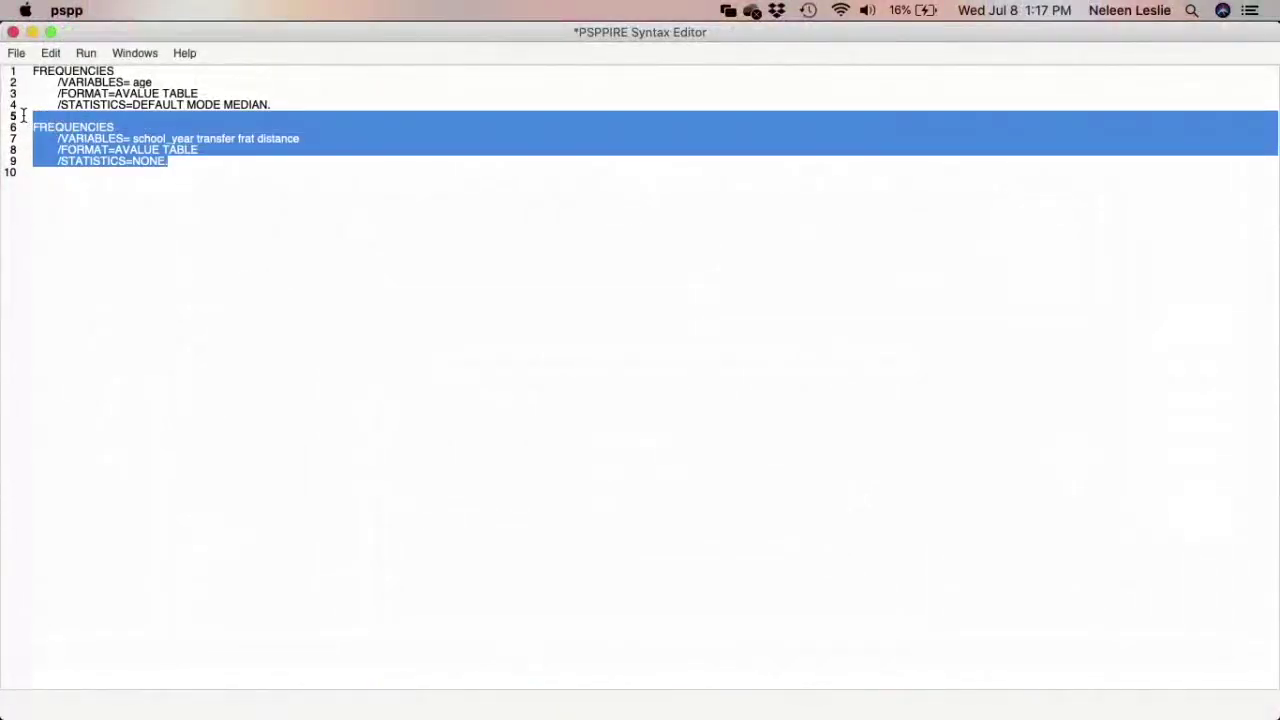
pyautogui.click(226, 280)
pyautogui.moveTo(278, 112); pyautogui.dragTo(5, 67)
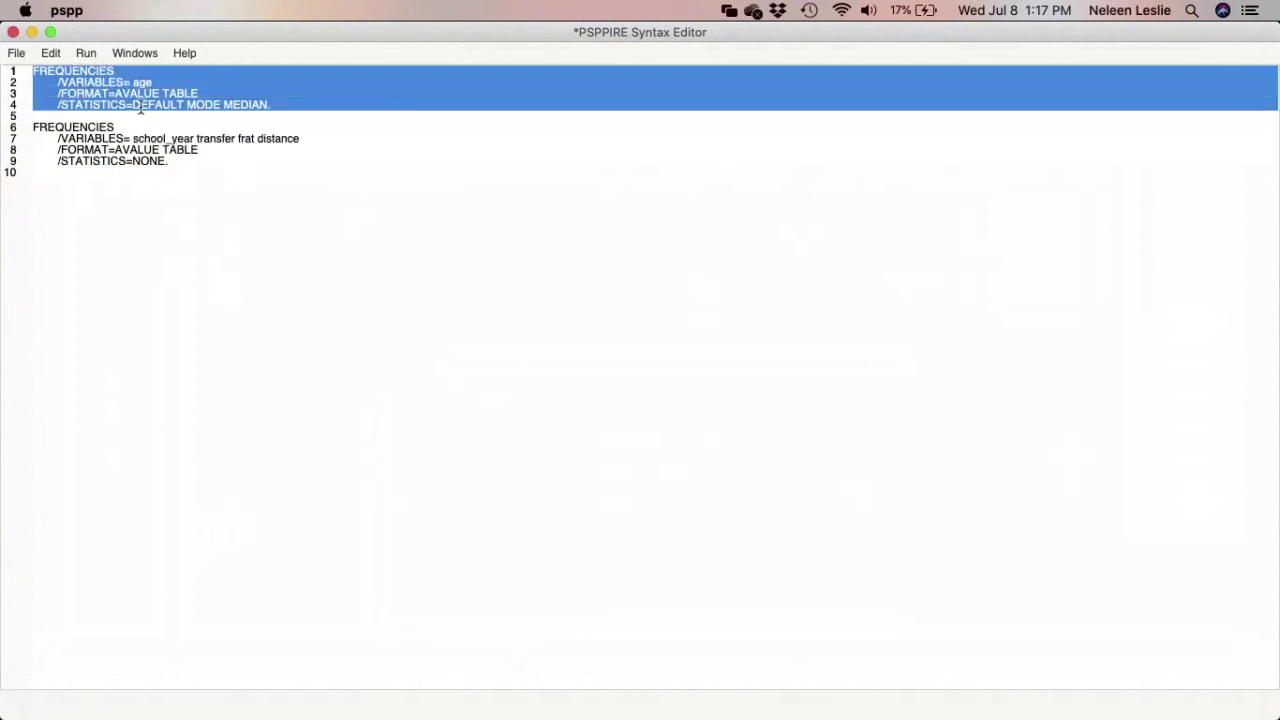
pyautogui.click(86, 56)
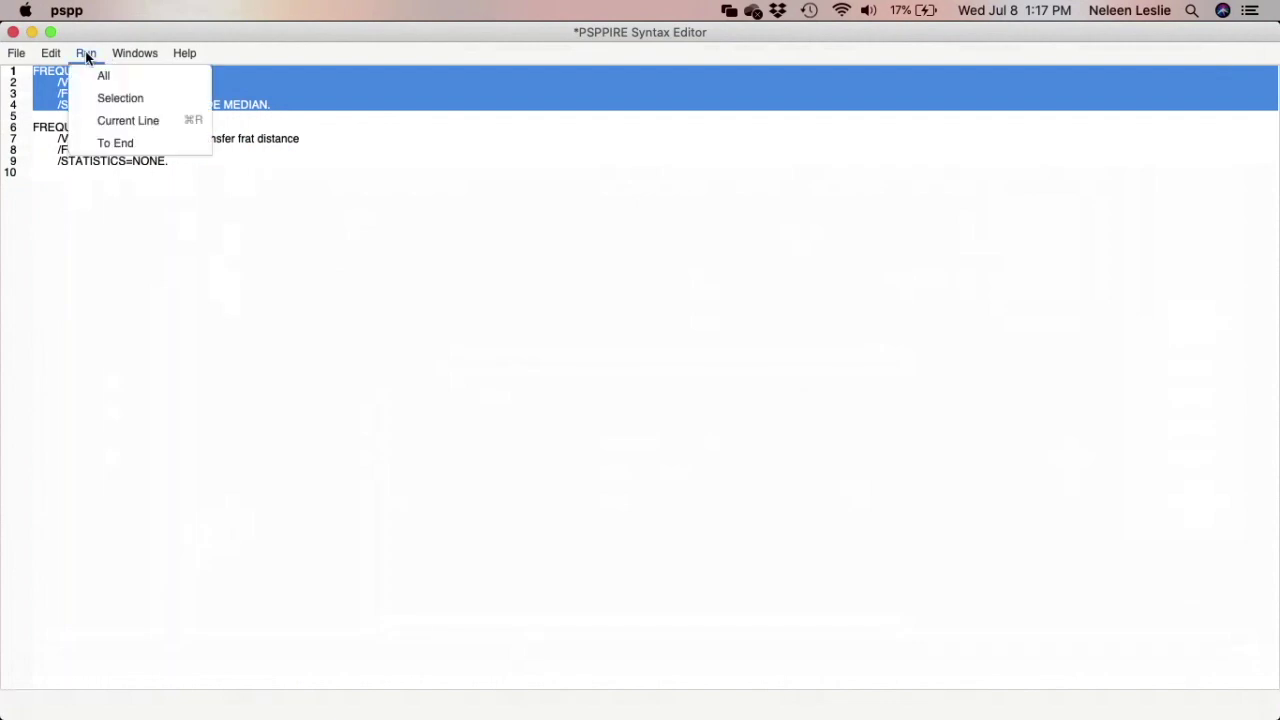
pyautogui.click(118, 98)
pyautogui.scroll(-2, 343, 380)
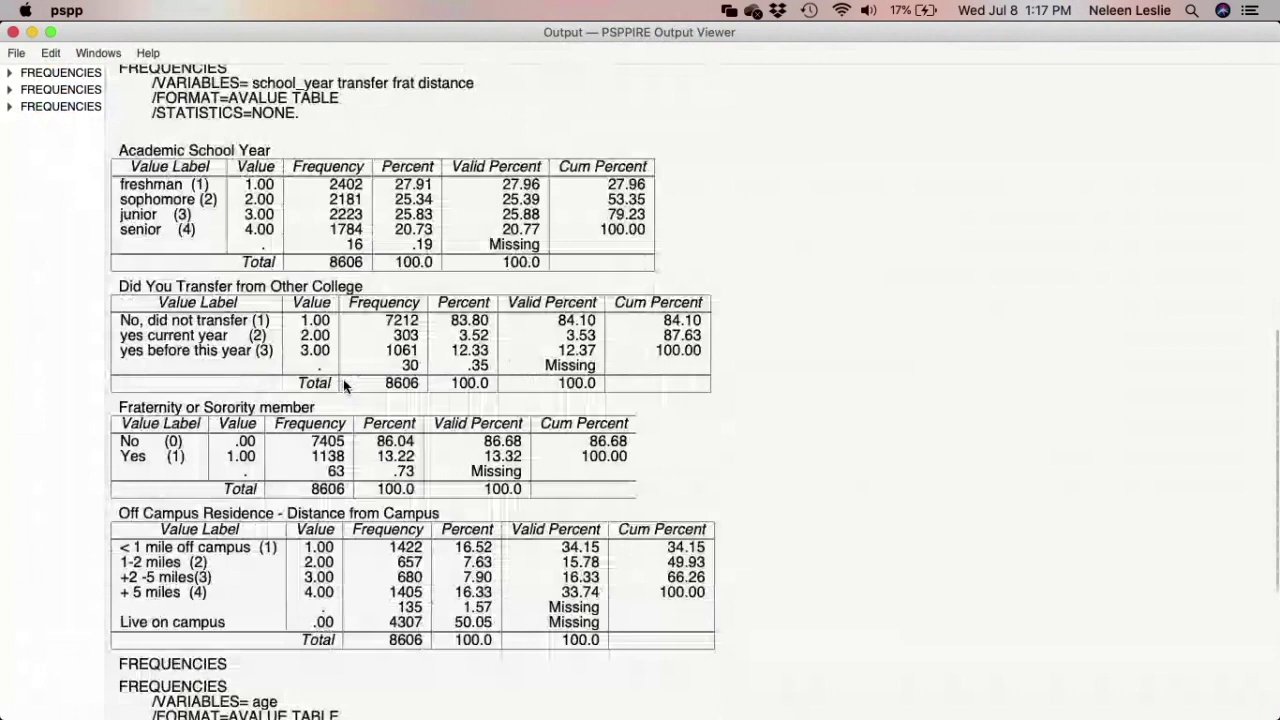
pyautogui.scroll(-3, 343, 379)
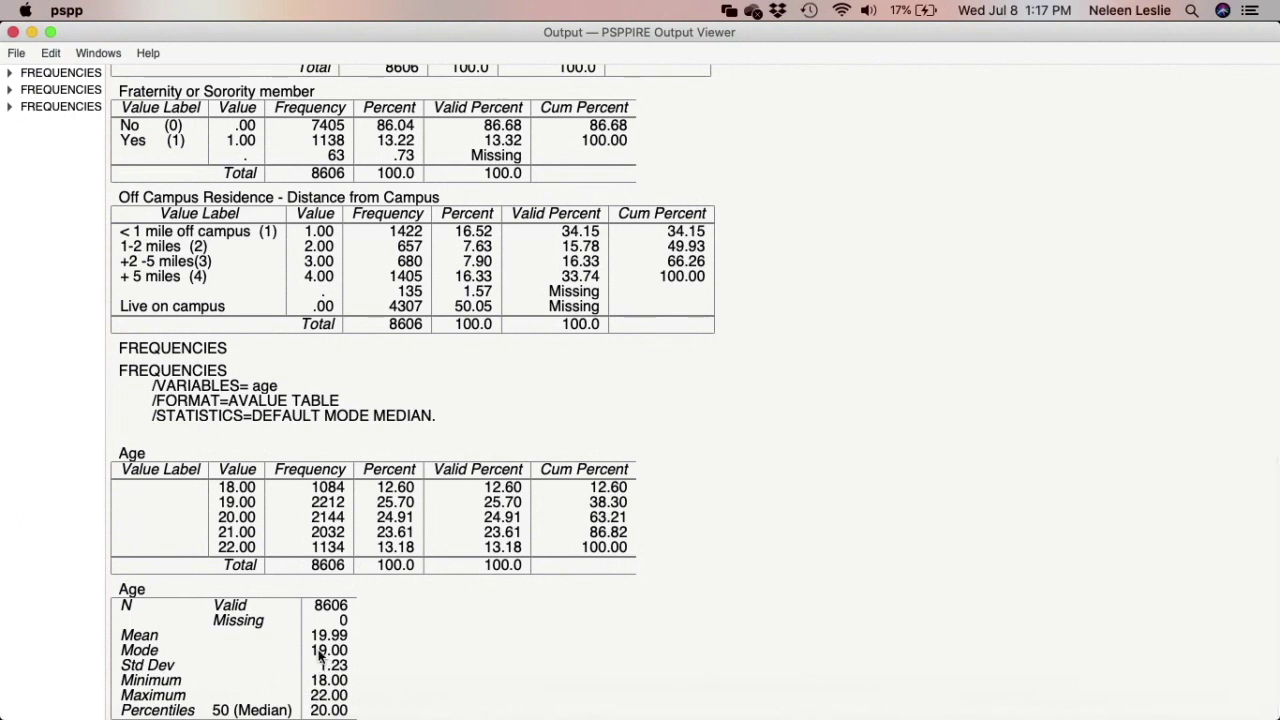
pyautogui.scroll(-2, 180, 640)
pyautogui.scroll(-2, 176, 643)
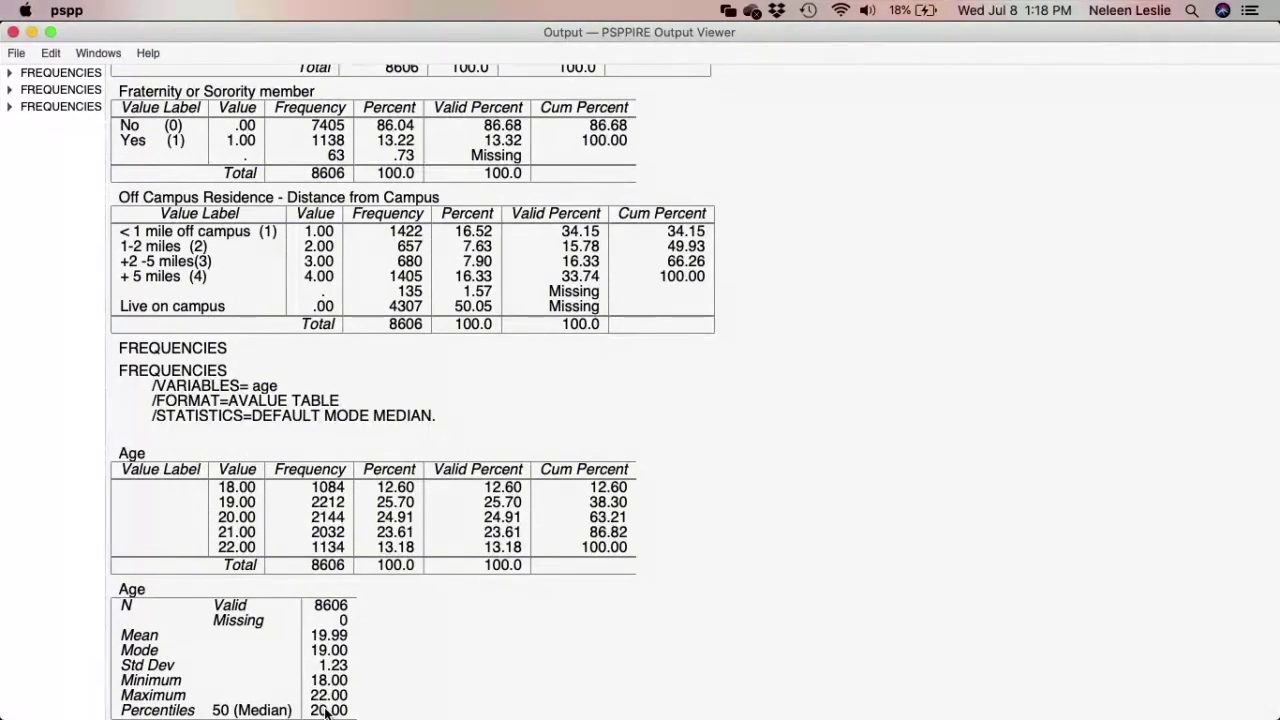
pyautogui.moveTo(436, 717)
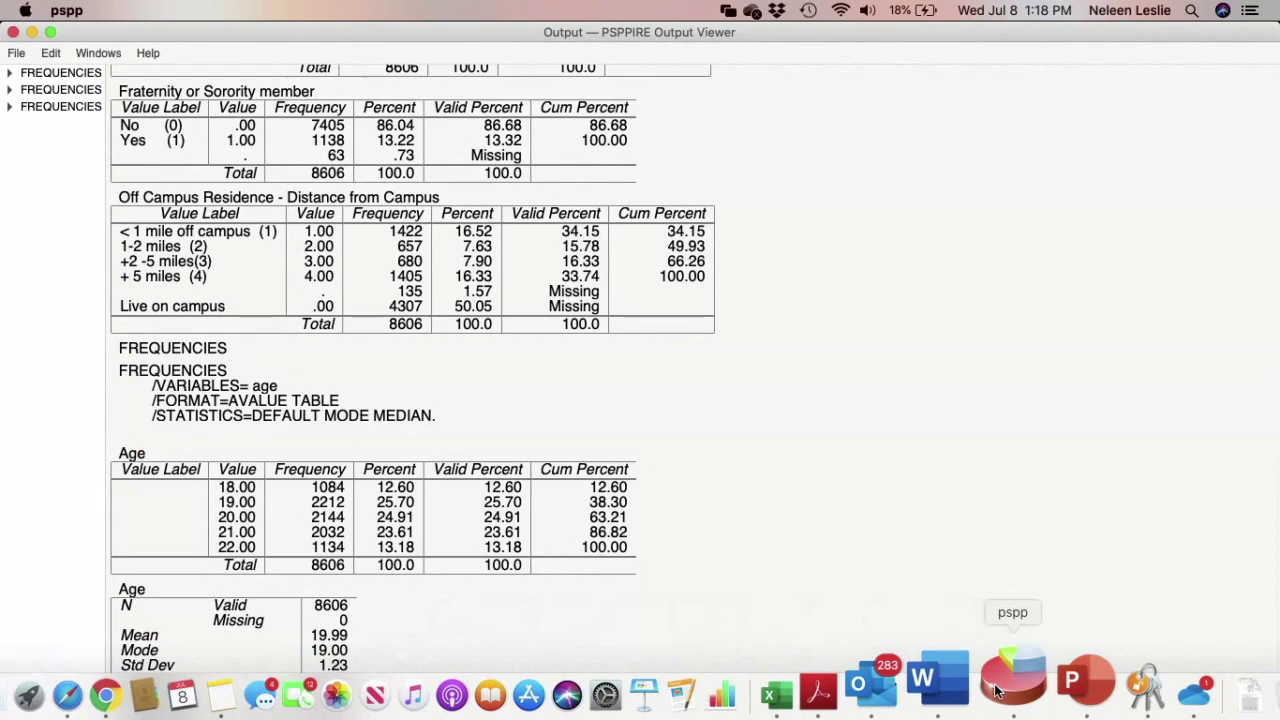
# Bring the Data Editor to the front and open the Utilities > Variables browser.
pyautogui.rightClick(995, 690)
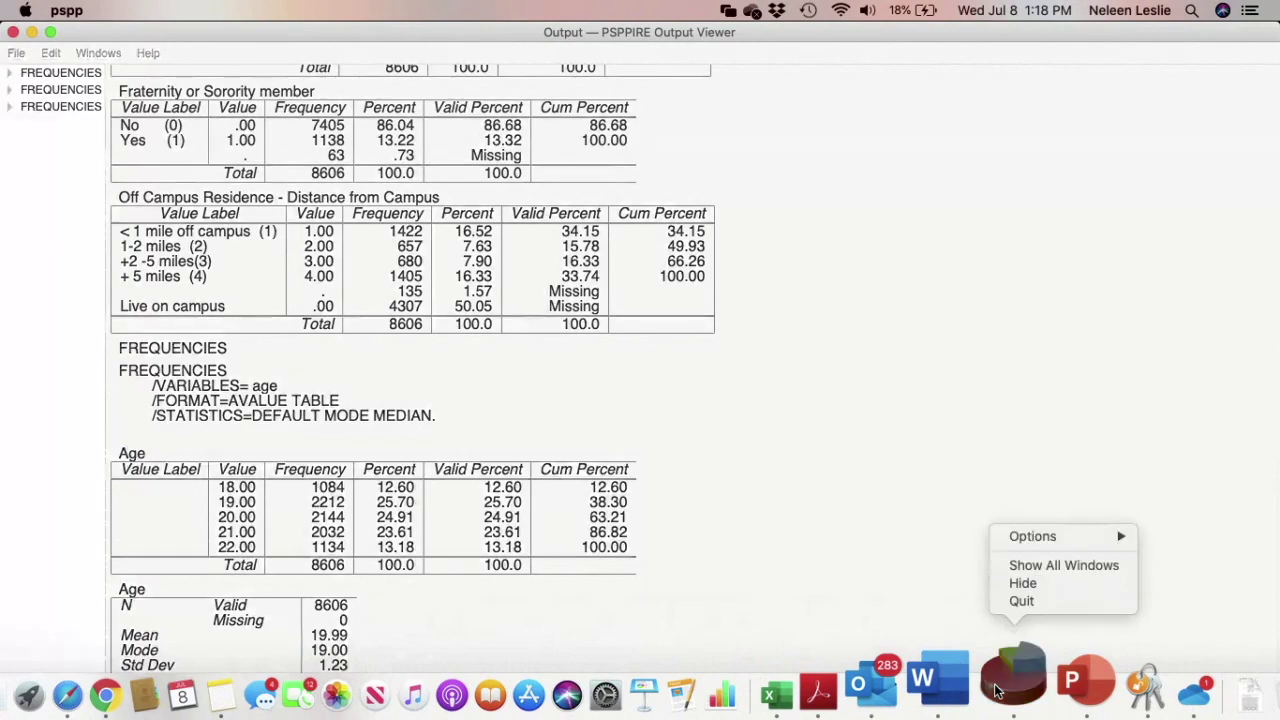
pyautogui.click(1000, 566)
pyautogui.click(1000, 571)
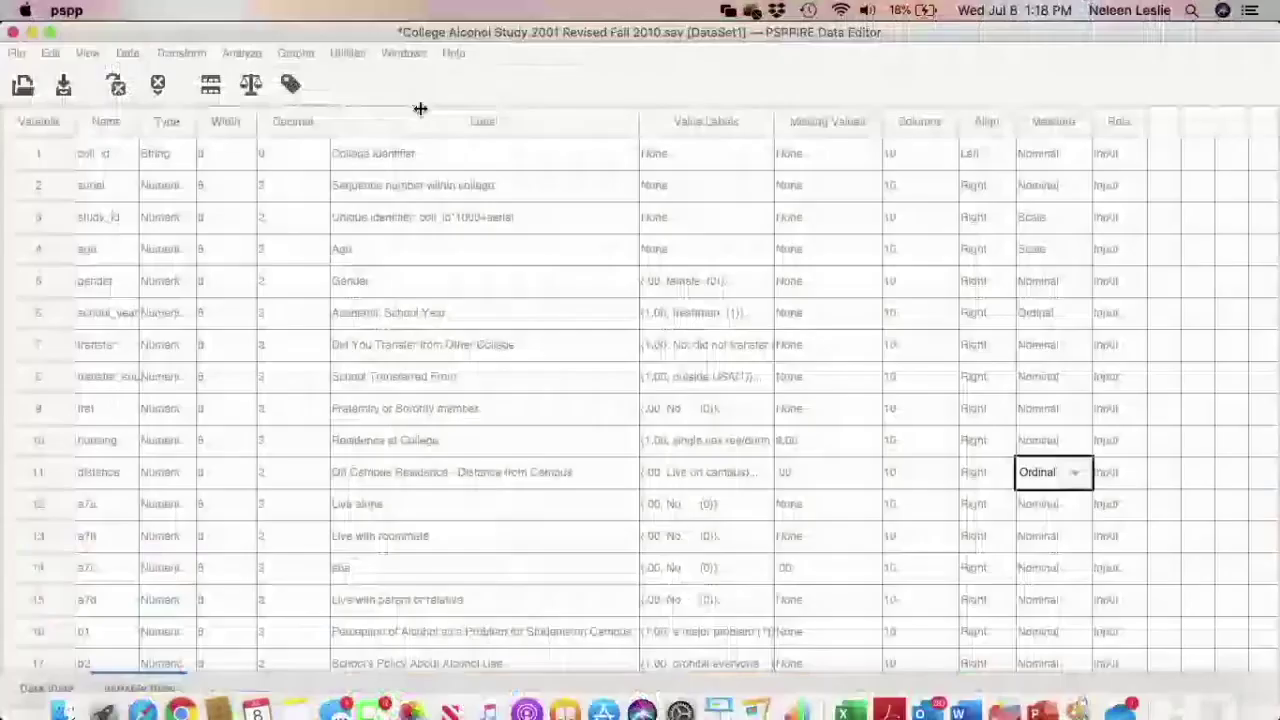
pyautogui.click(348, 53)
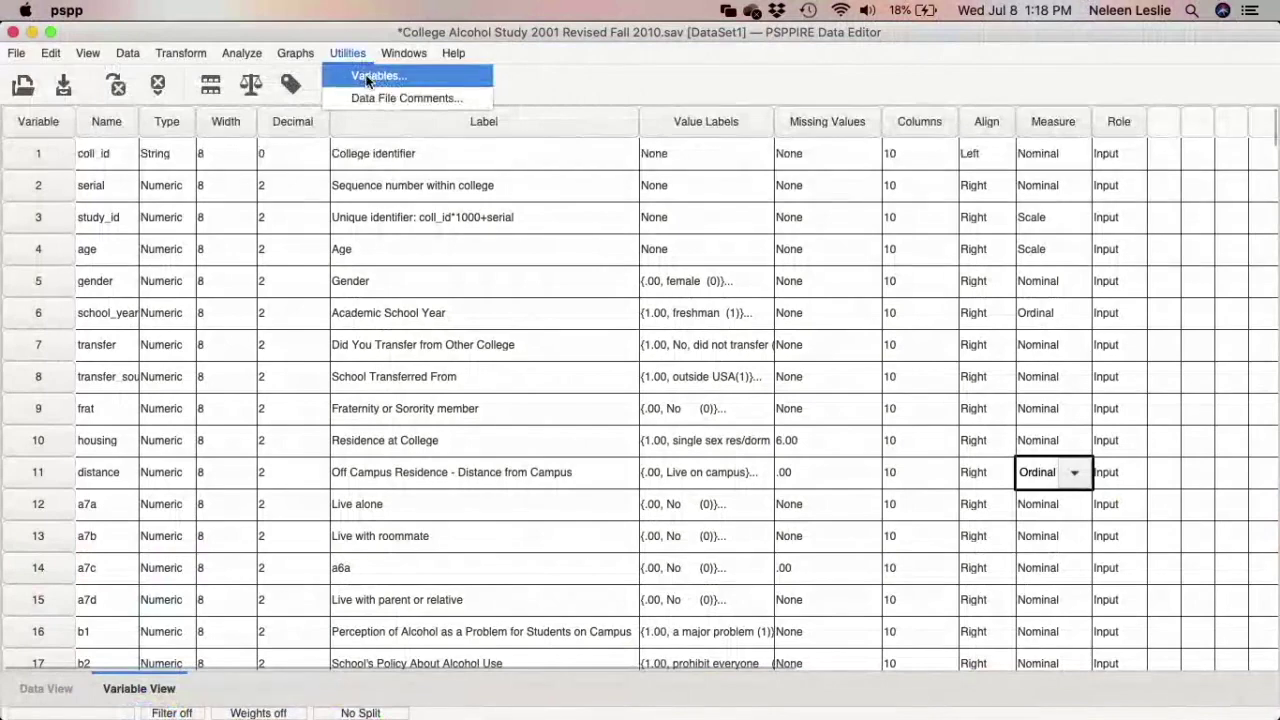
pyautogui.click(367, 80)
# Browse to frat, enlarge the browser to read its Nominal, No/Yes values, then close it.
pyautogui.scroll(-2, 60, 93)
pyautogui.scroll(-4, 60, 93)
pyautogui.click(60, 95)
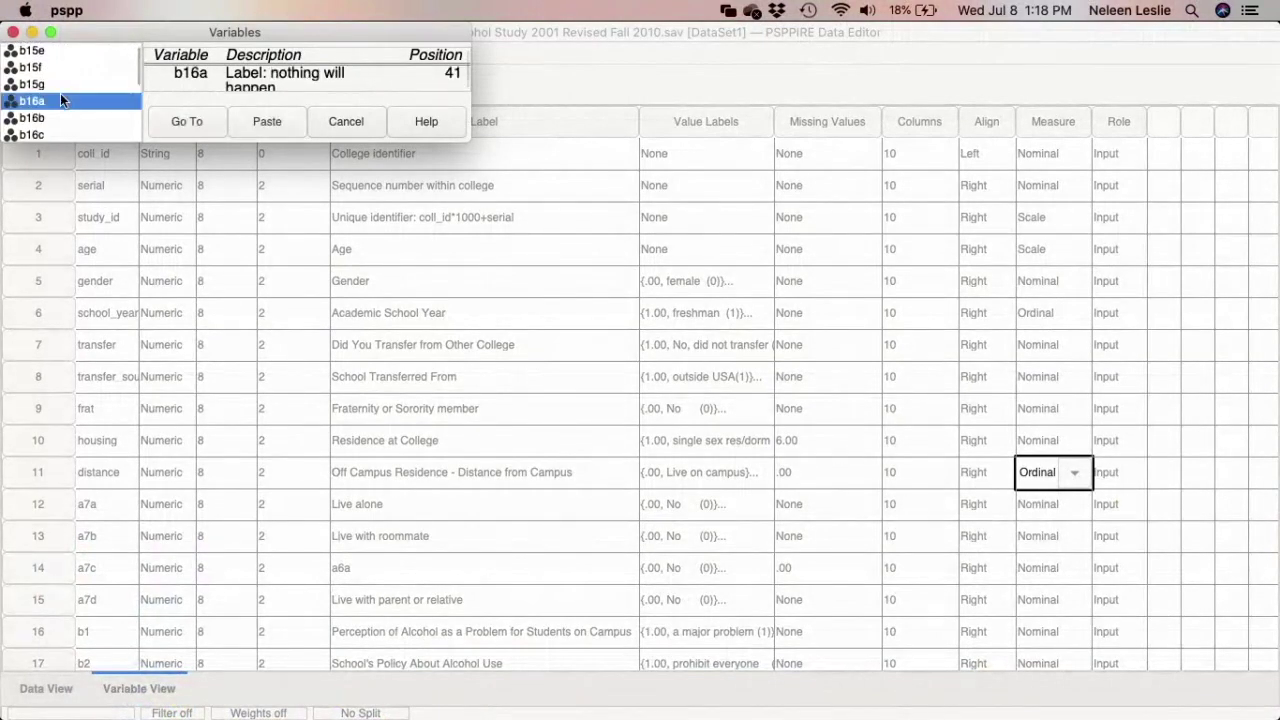
pyautogui.write('f')
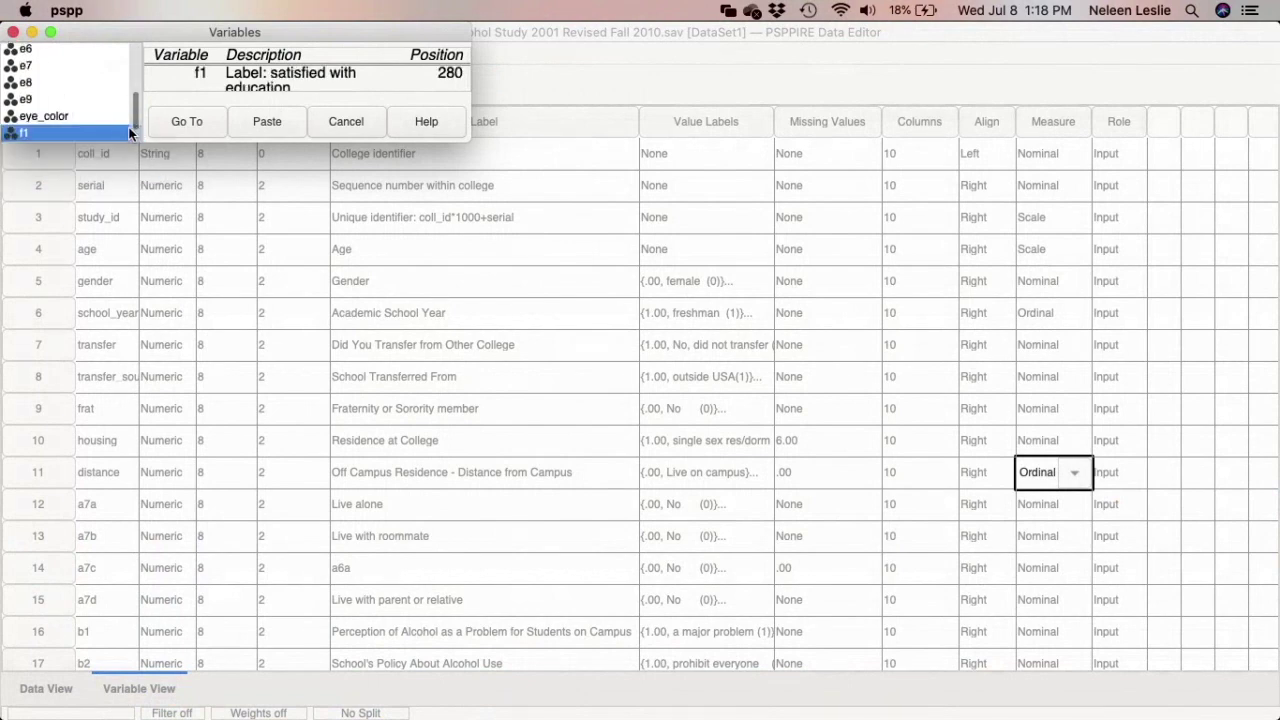
pyautogui.press('Down')
pyautogui.press('Down')
pyautogui.press('Down')
pyautogui.press('Down')
pyautogui.press('Down')
pyautogui.press('Down')
pyautogui.press('Down')
pyautogui.press('Down')
pyautogui.press('Down')
pyautogui.press('Down')
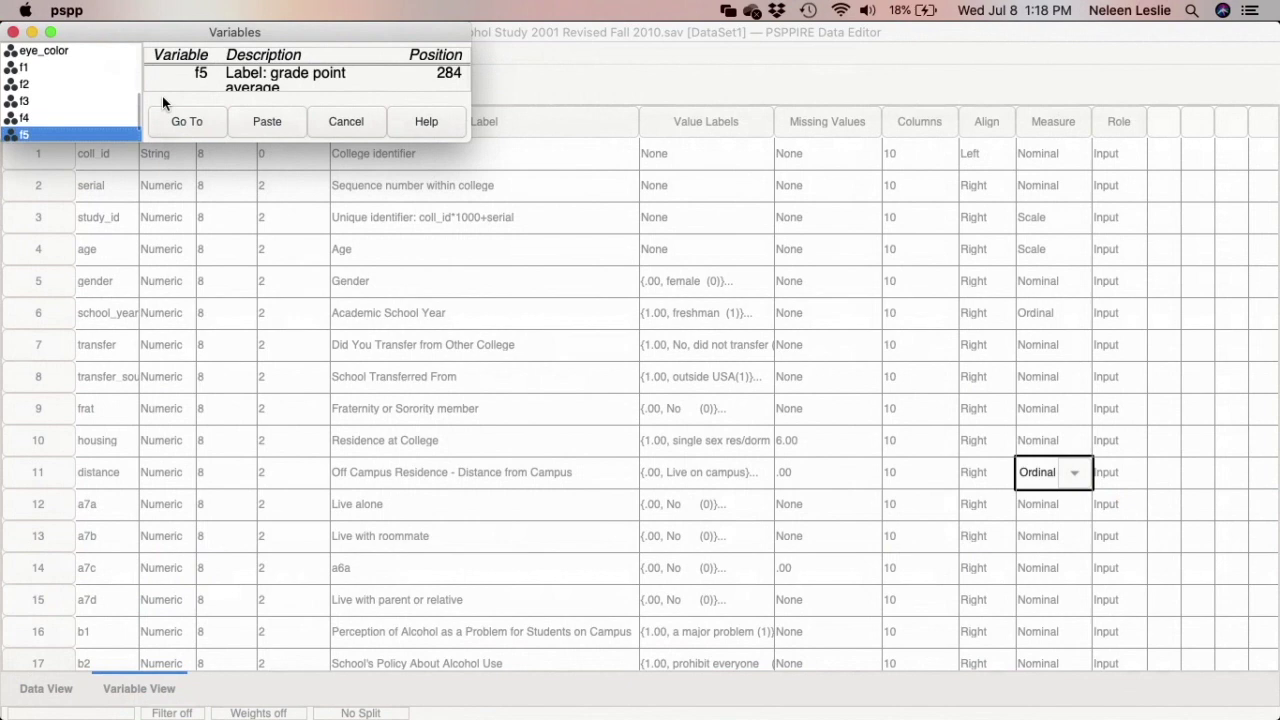
pyautogui.press('Down')
pyautogui.press('Down')
pyautogui.press('Down')
pyautogui.press('Down')
pyautogui.press('Down')
pyautogui.press('Down')
pyautogui.press('Down')
pyautogui.press('Down')
pyautogui.press('Down')
pyautogui.press('Down')
pyautogui.press('Down')
pyautogui.press('Down')
pyautogui.press('Down')
pyautogui.press('Down')
pyautogui.press('Down')
pyautogui.press('Down')
pyautogui.press('Down')
pyautogui.press('Down')
pyautogui.press('Down')
pyautogui.press('Down')
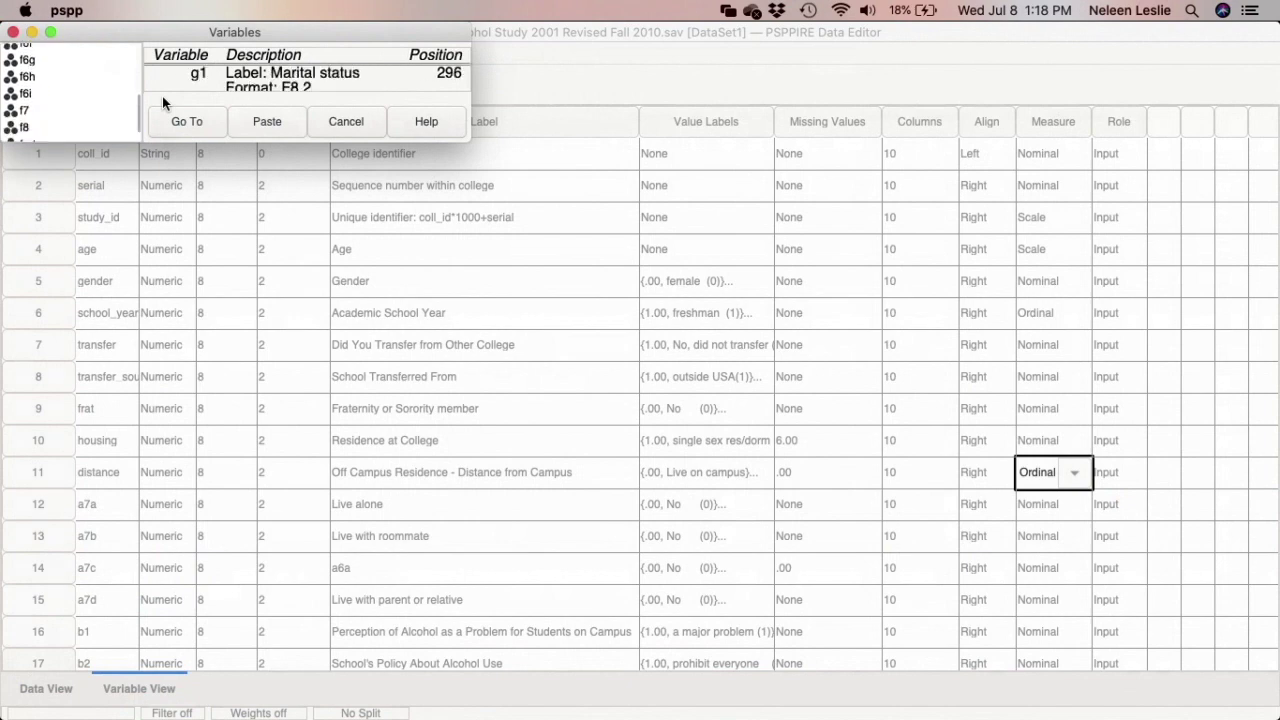
pyautogui.press('Up')
pyautogui.press('Up')
pyautogui.press('Up')
pyautogui.press('Up')
pyautogui.press('Up')
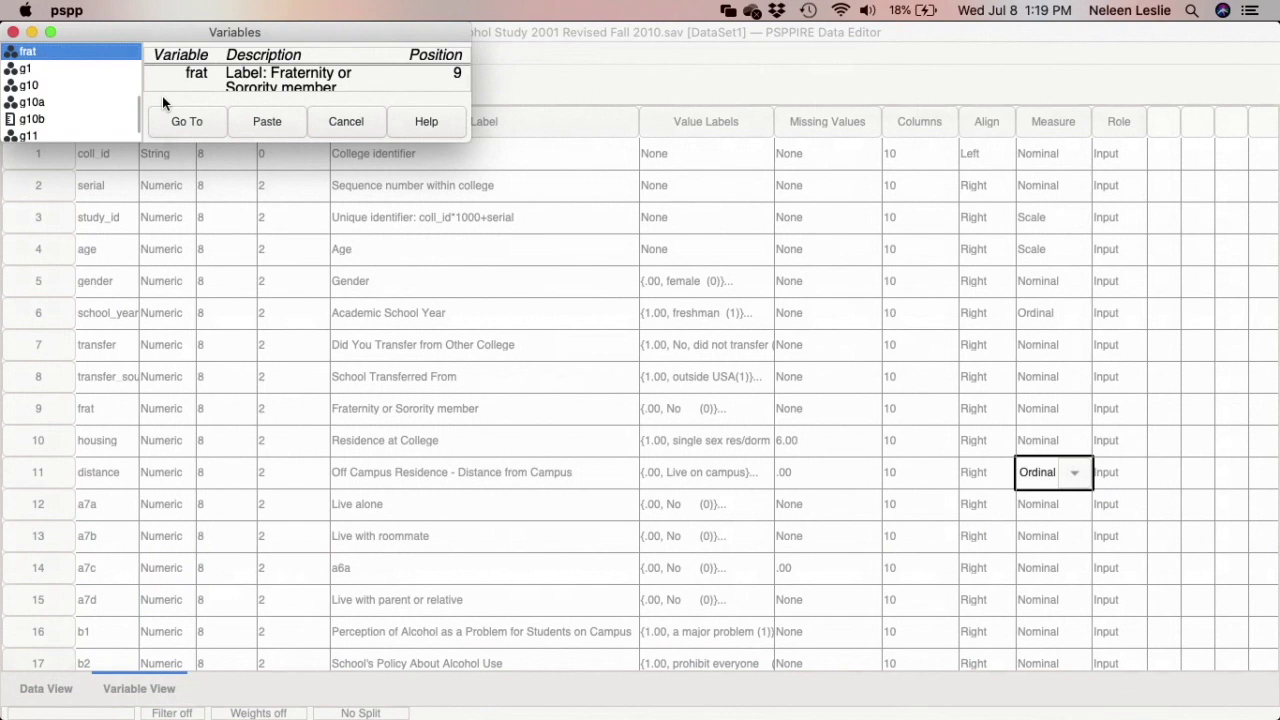
pyautogui.click(249, 141)
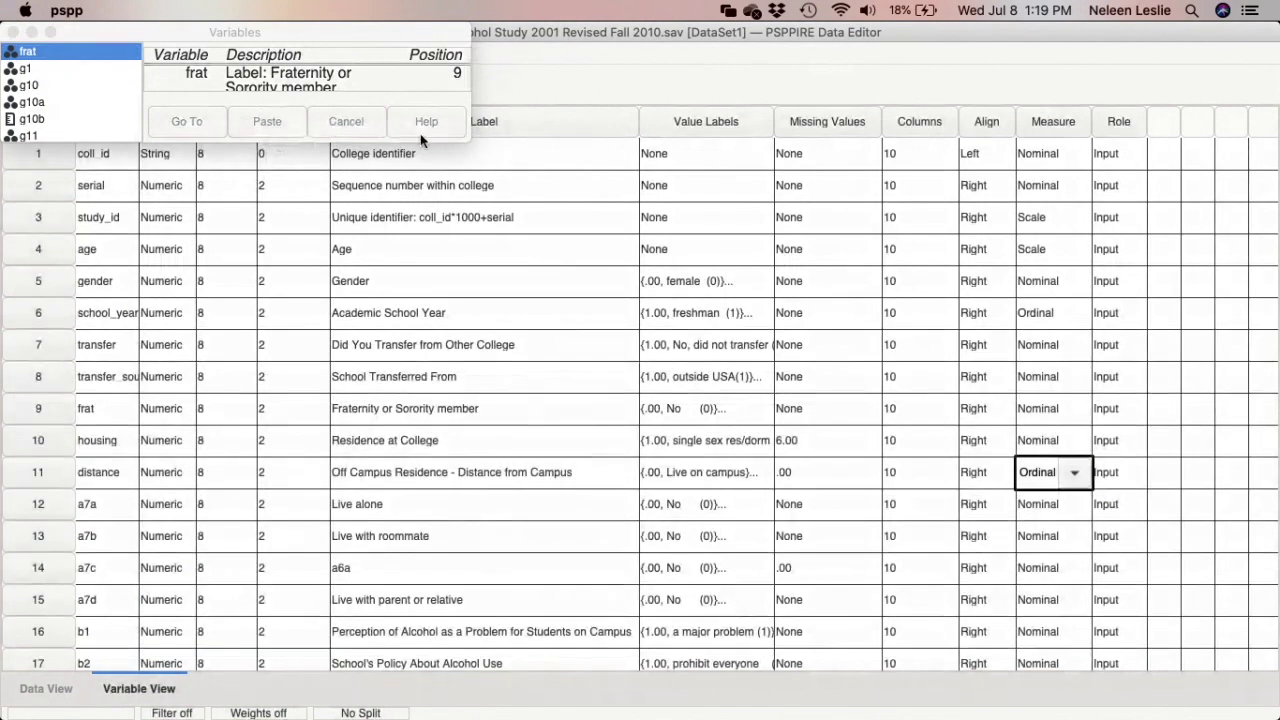
pyautogui.click(467, 128)
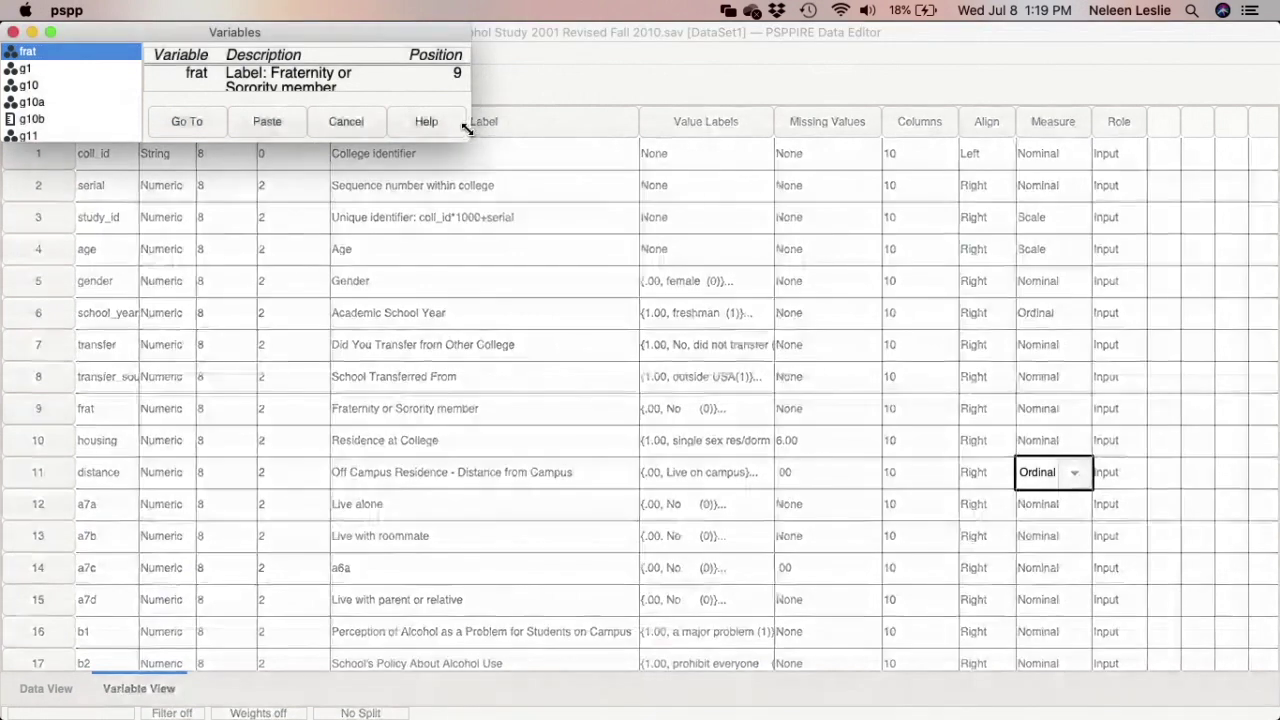
pyautogui.moveTo(469, 141); pyautogui.dragTo(582, 336)
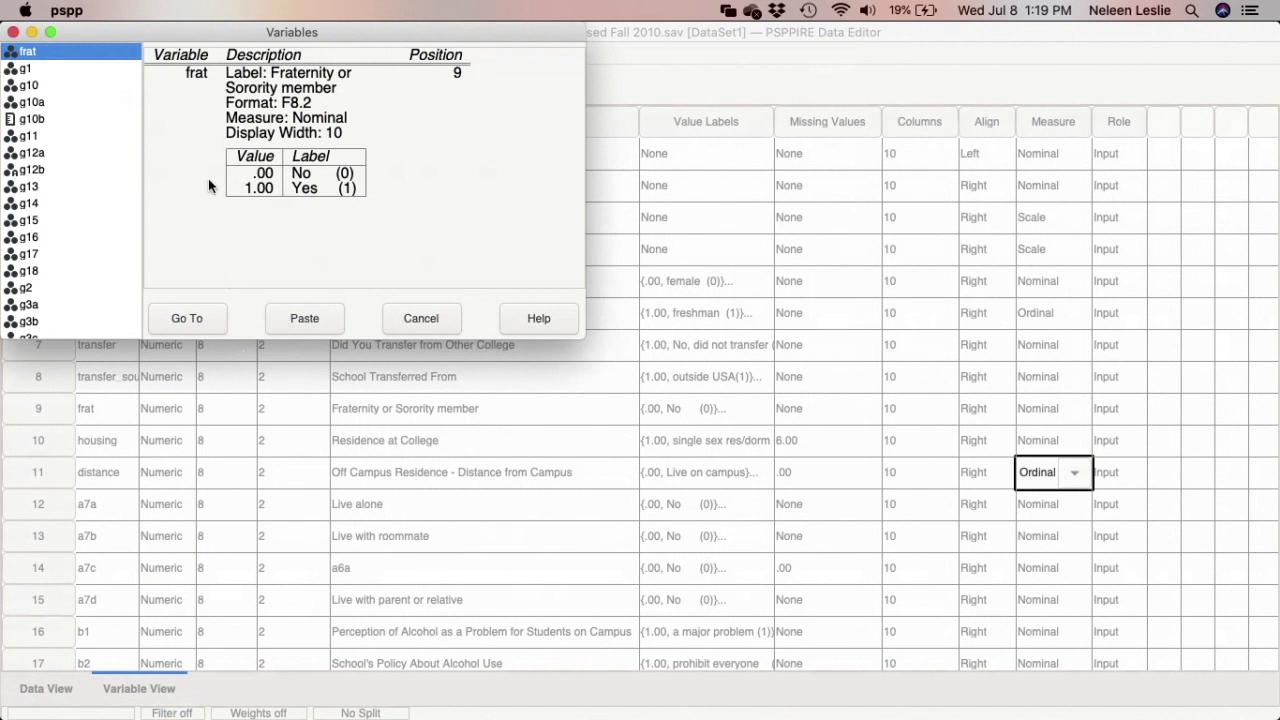
pyautogui.click(15, 33)
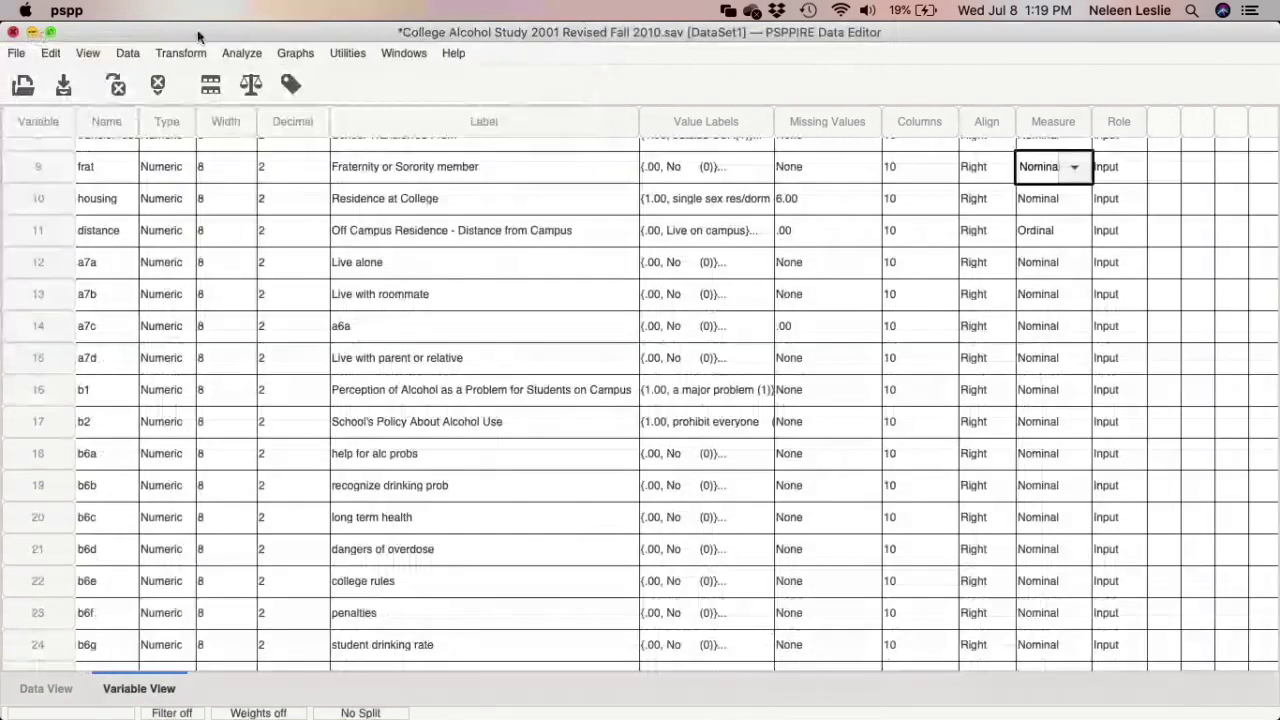
# Open Frequencies, reset the previous settings and add frat as the analysed variable.
pyautogui.click(240, 53)
pyautogui.moveTo(288, 78)
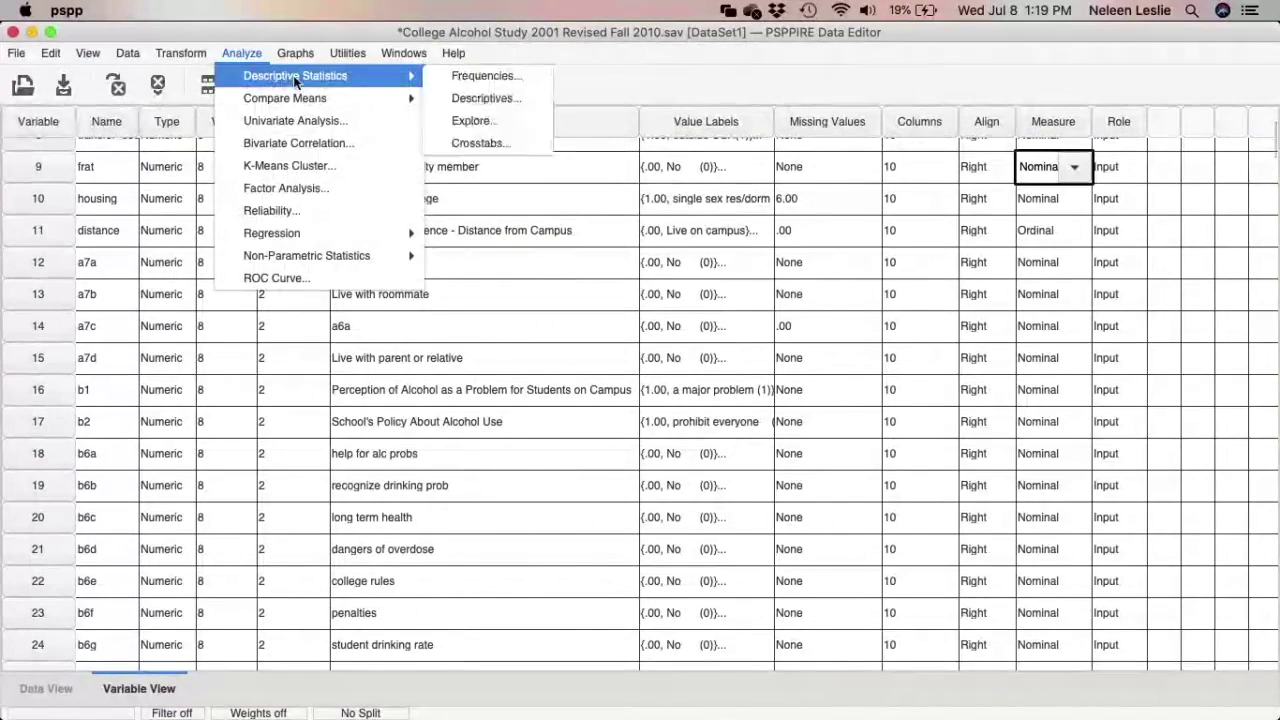
pyautogui.click(486, 76)
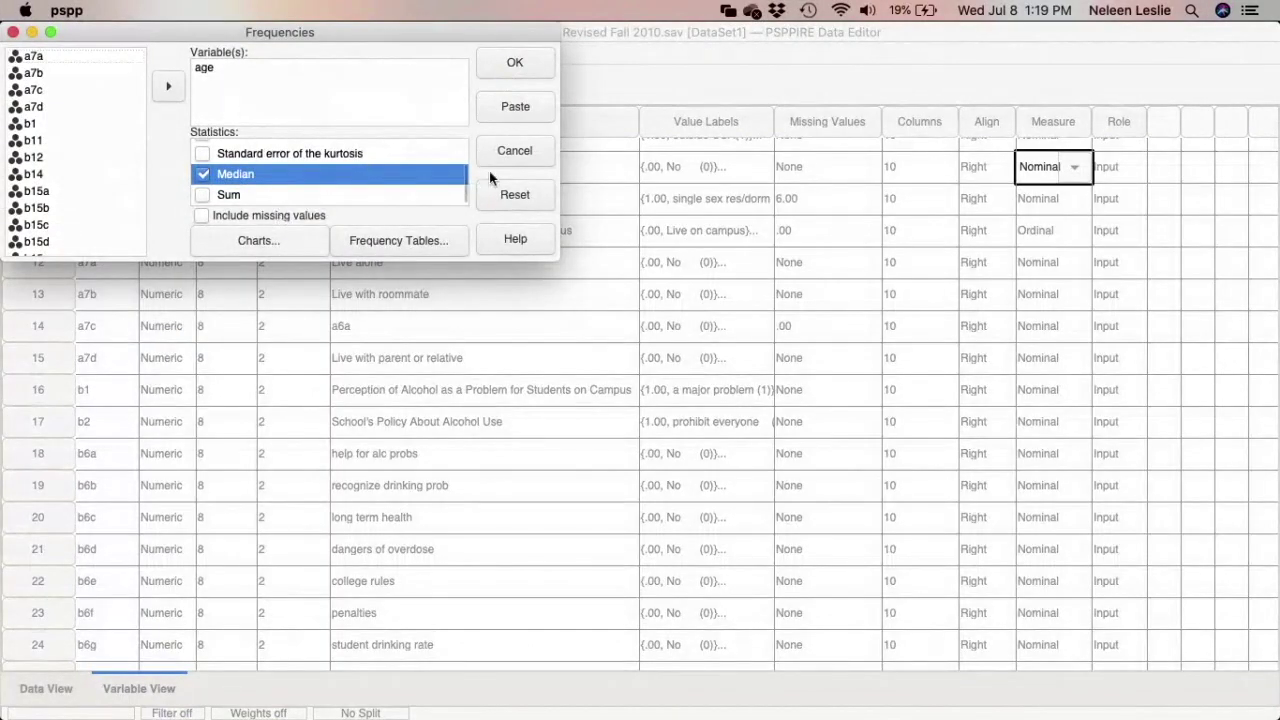
pyautogui.click(514, 195)
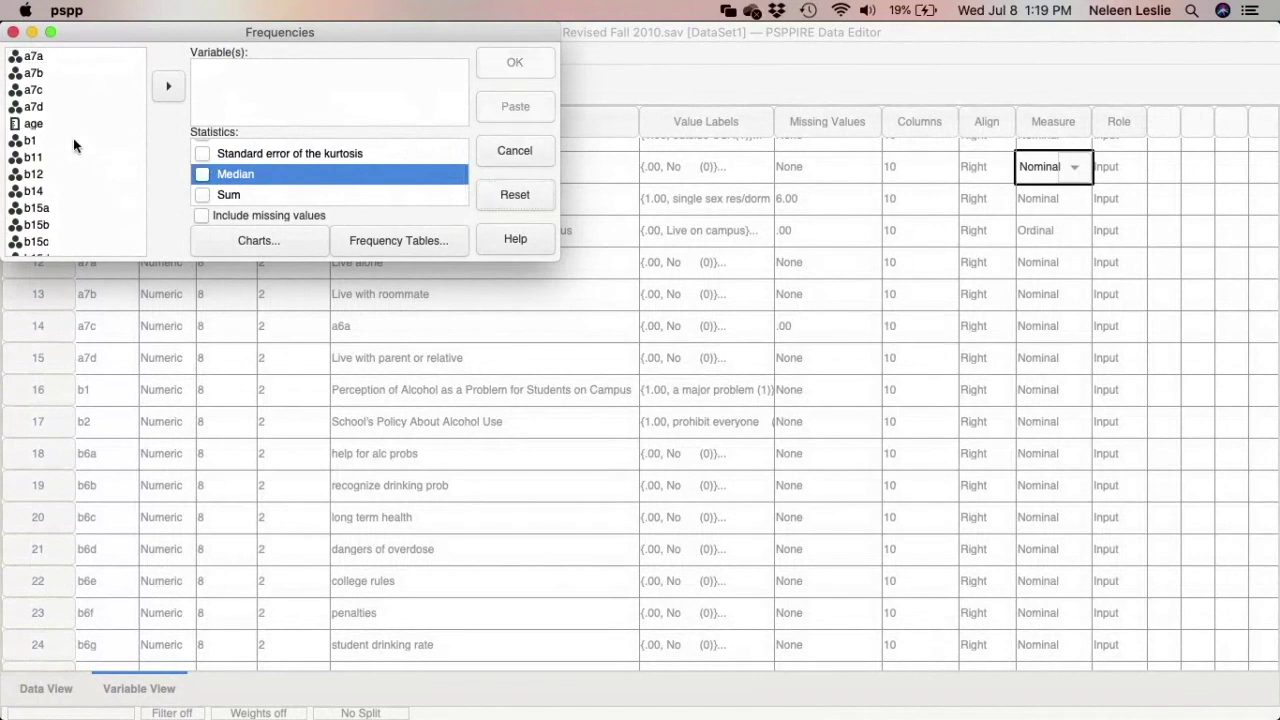
pyautogui.click(40, 124)
pyautogui.write('f')
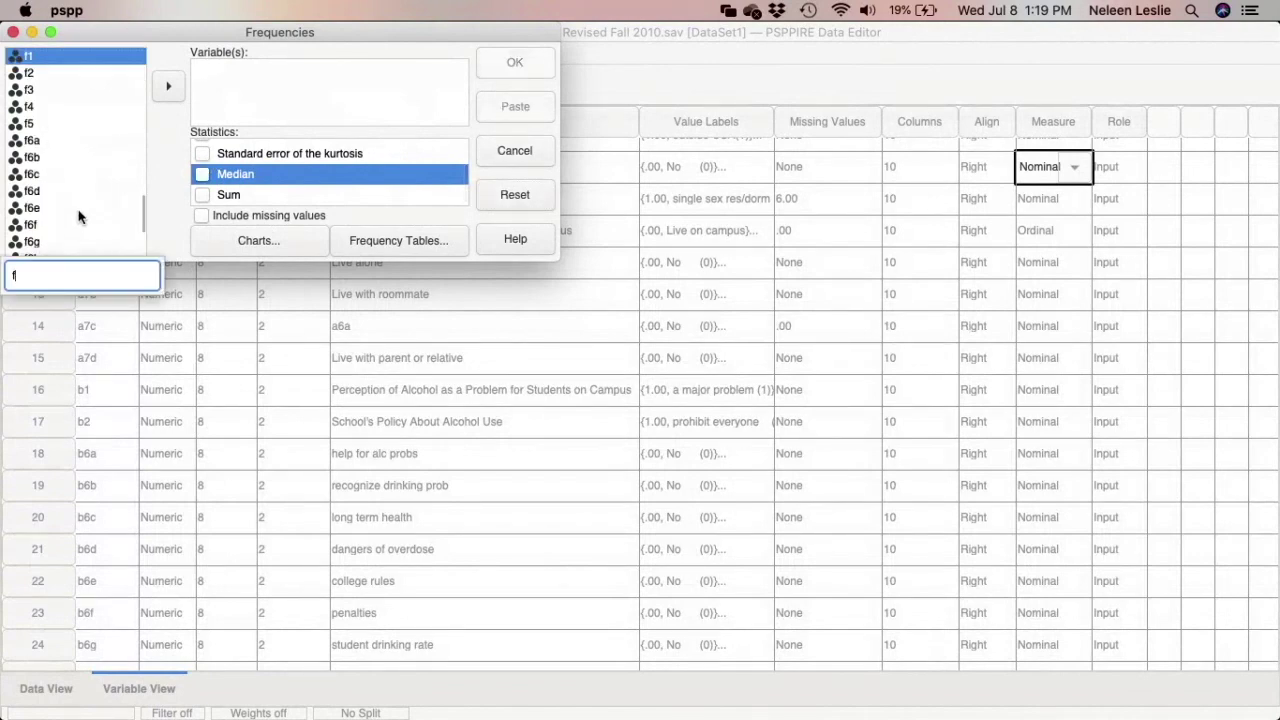
pyautogui.press('Down')
pyautogui.press('Down')
pyautogui.press('Down')
pyautogui.press('Down')
pyautogui.press('Down')
pyautogui.press('Down')
pyautogui.press('Down')
pyautogui.press('Down')
pyautogui.press('Down')
pyautogui.press('Down')
pyautogui.press('Down')
pyautogui.press('Down')
pyautogui.press('Down')
pyautogui.press('Down')
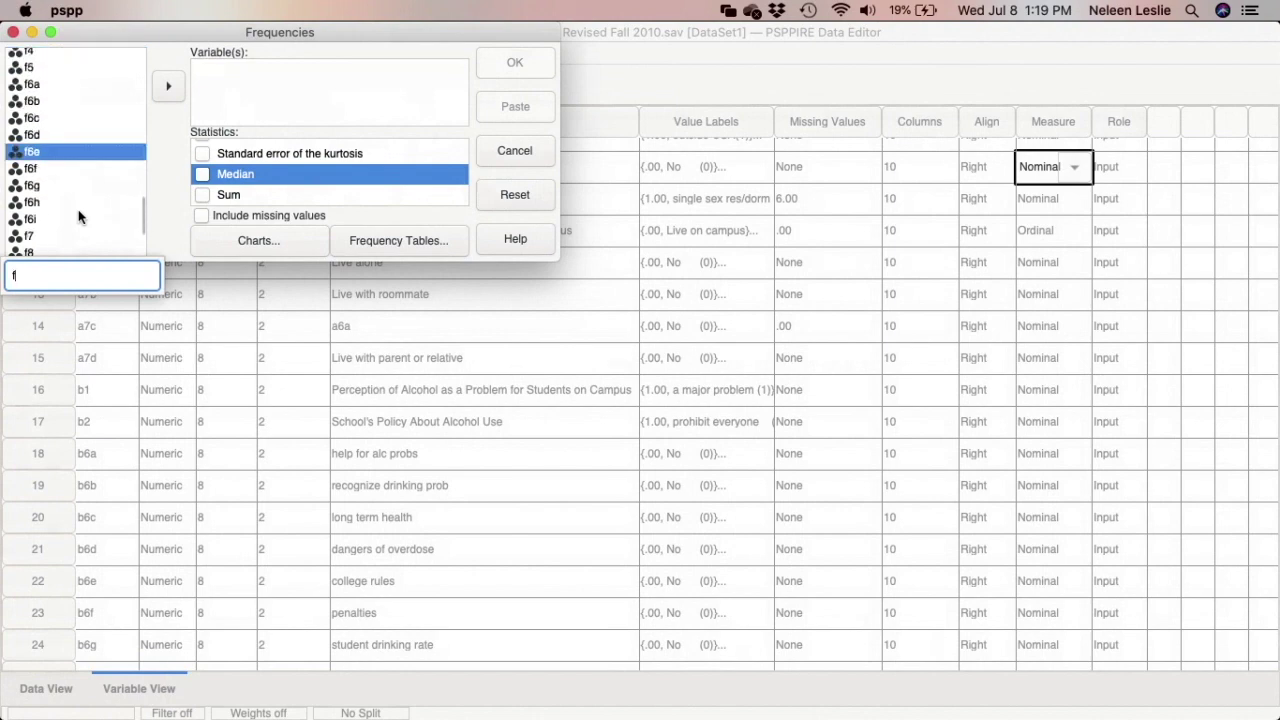
pyautogui.press('Down')
pyautogui.press('Down')
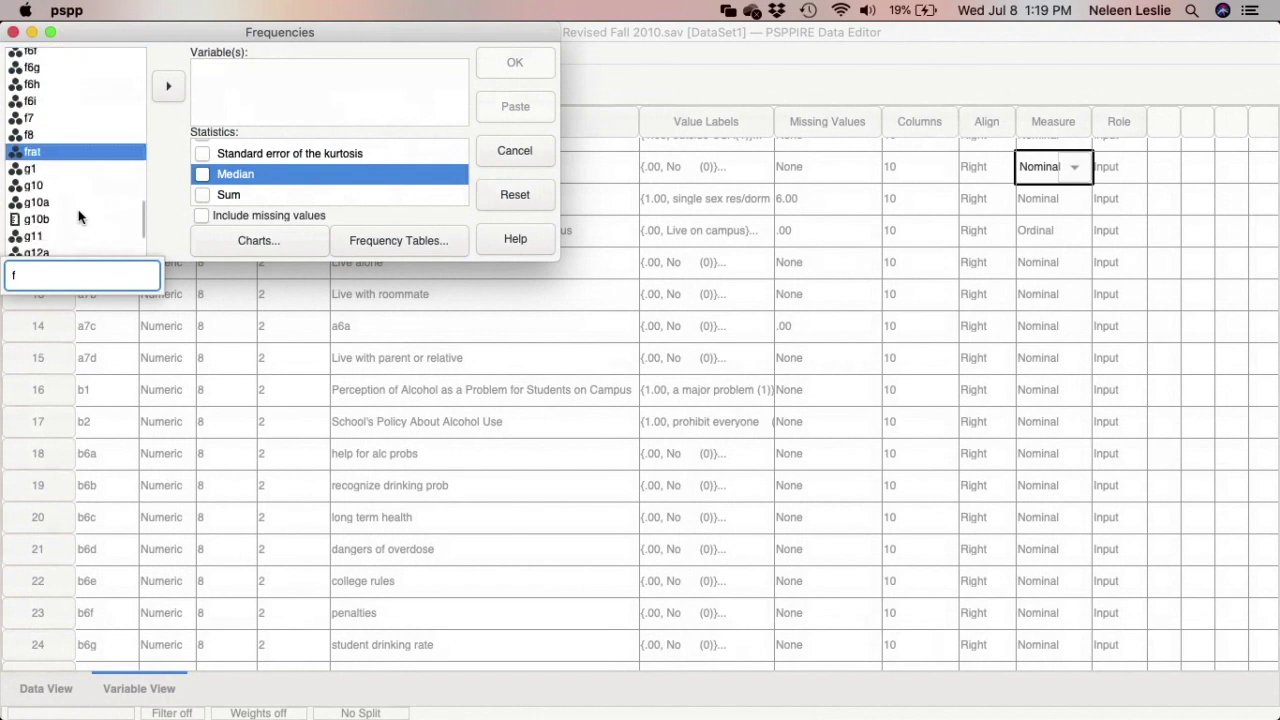
pyautogui.click(168, 87)
# Untick Mean, Std Dev, Minimum and Maximum, tick Mode, and paste the command into the syntax.
pyautogui.scroll(10, 210, 170)
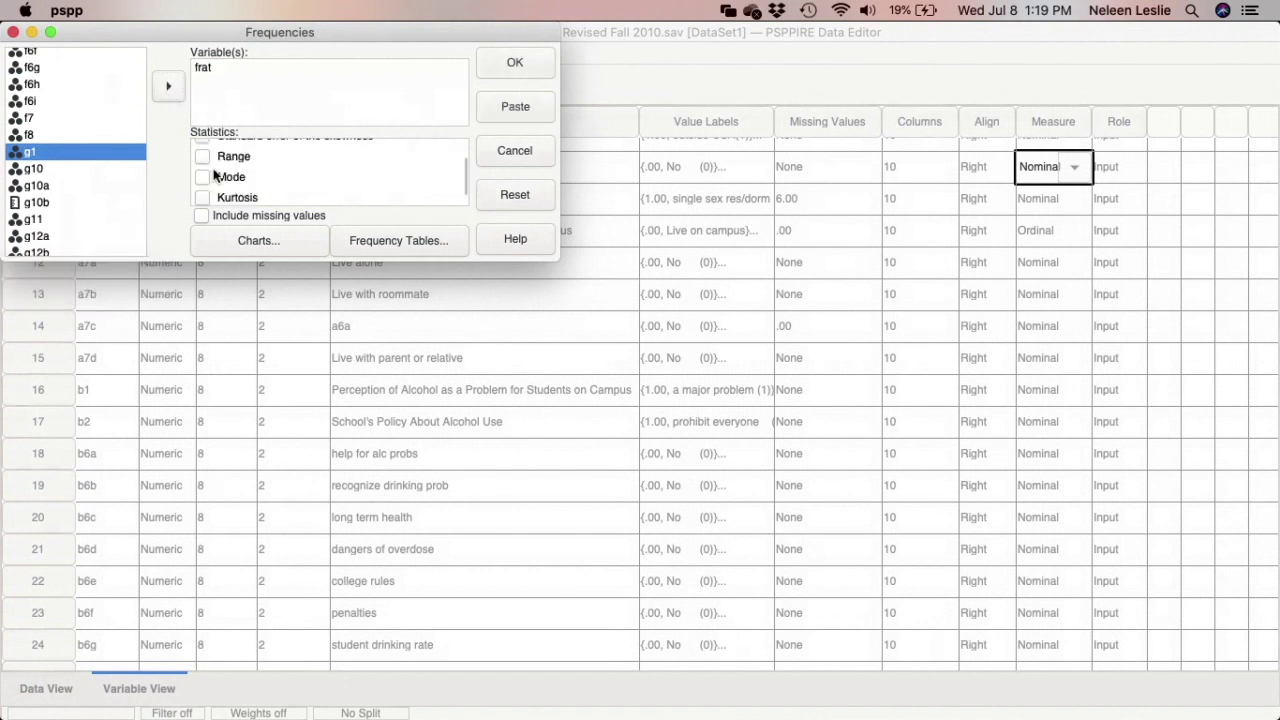
pyautogui.click(203, 150)
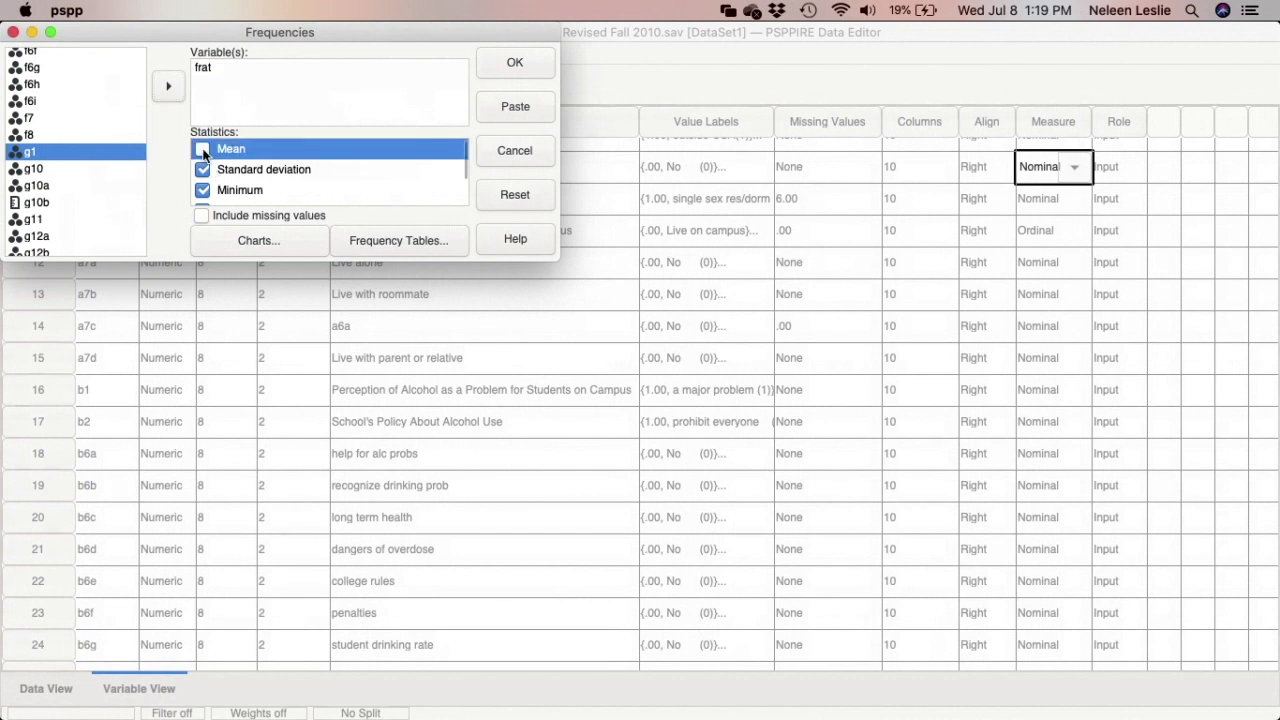
pyautogui.click(203, 170)
pyautogui.click(203, 191)
pyautogui.scroll(-3, 205, 190)
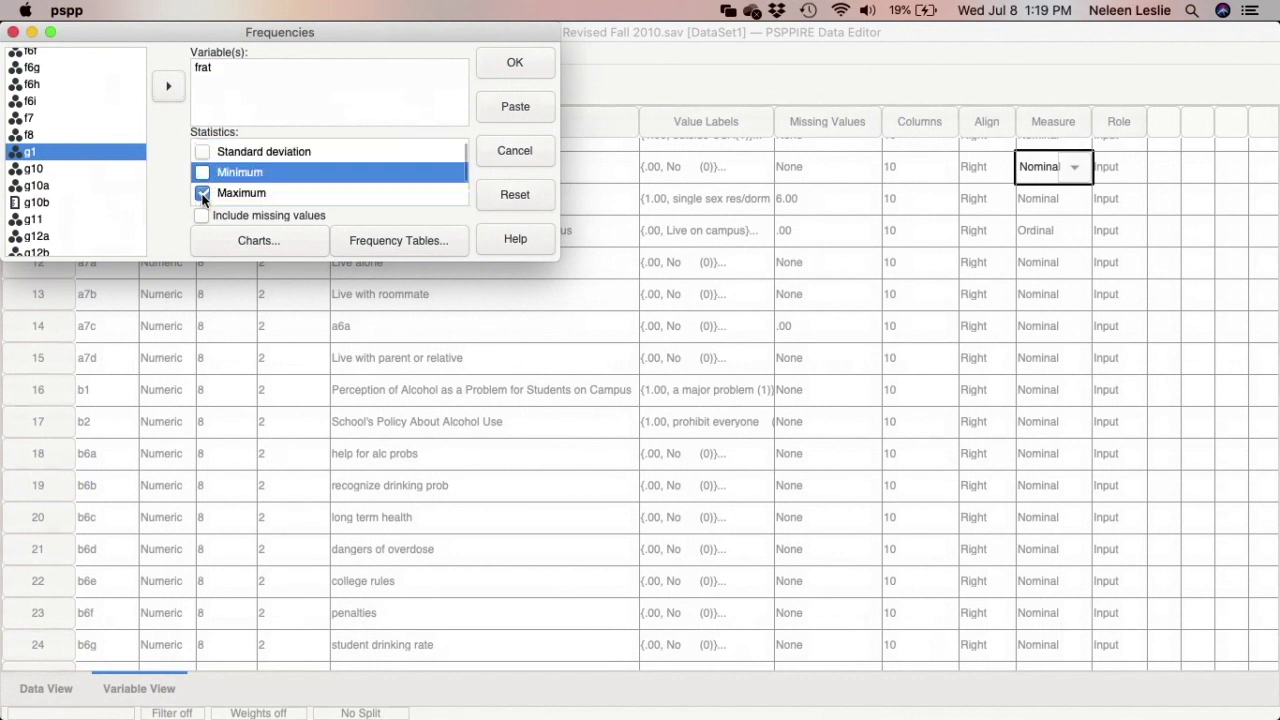
pyautogui.click(203, 153)
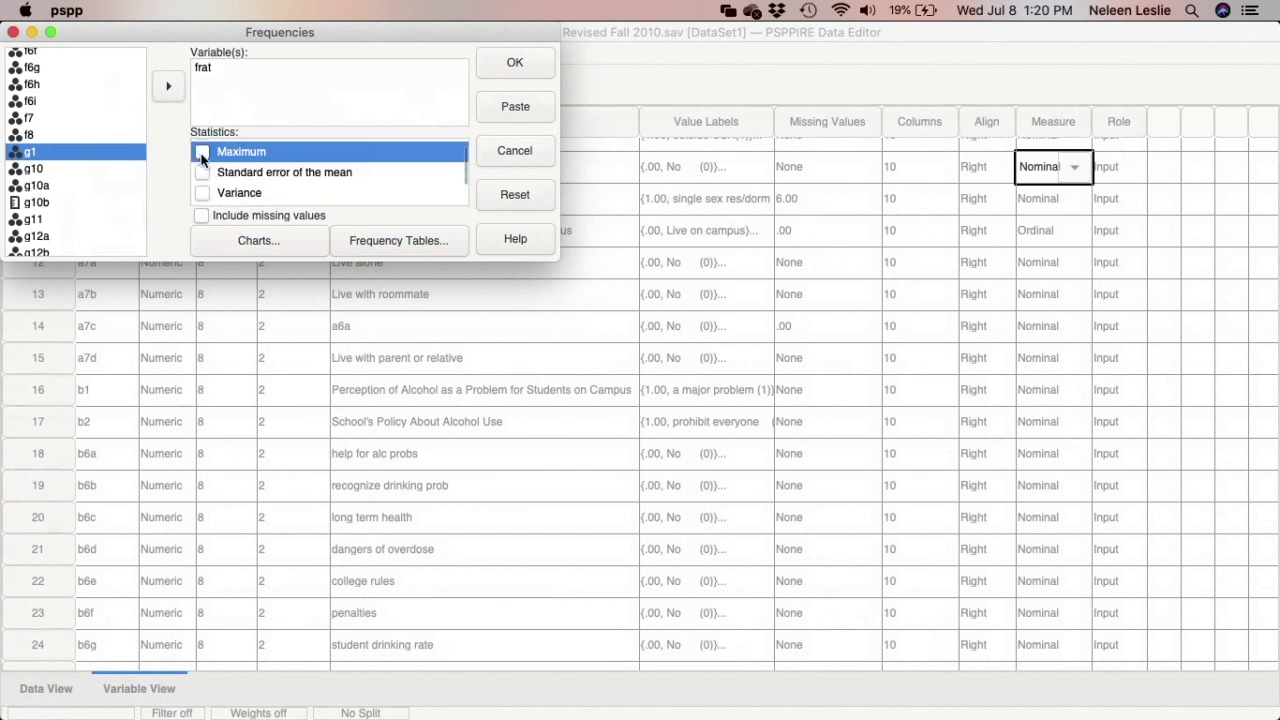
pyautogui.scroll(-3, 212, 188)
pyautogui.scroll(-2, 210, 185)
pyautogui.click(207, 172)
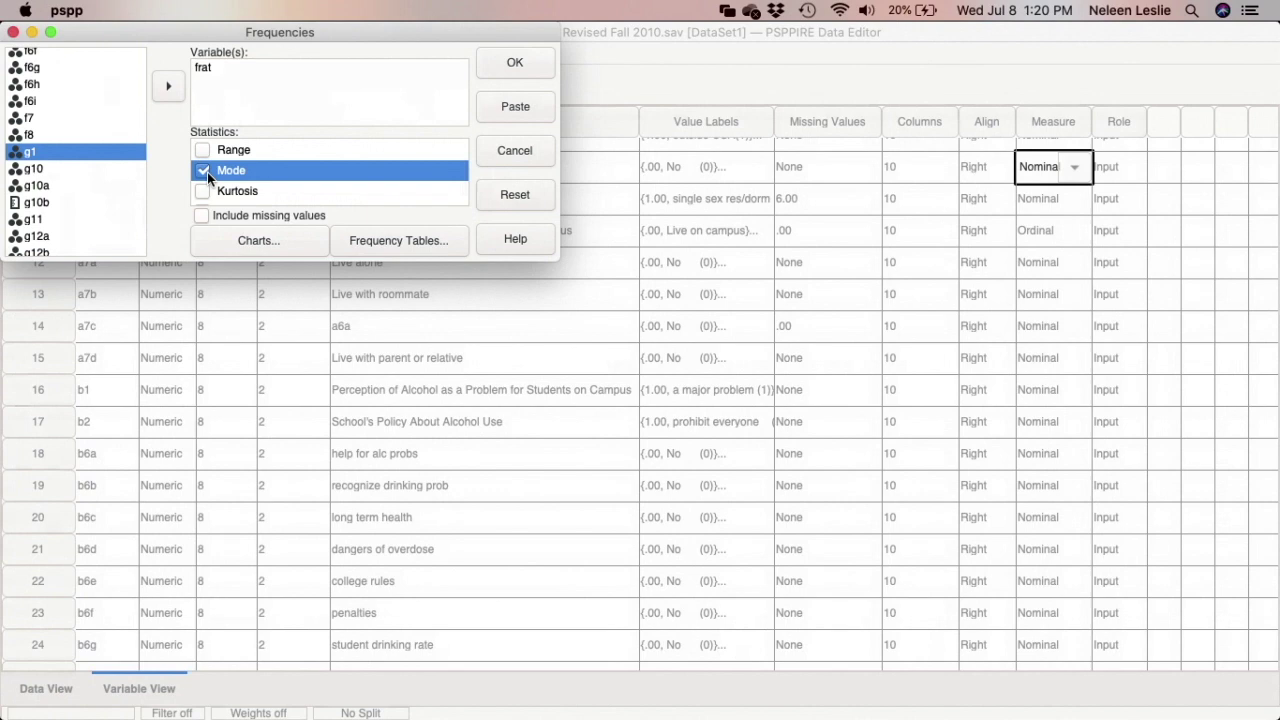
pyautogui.click(514, 106)
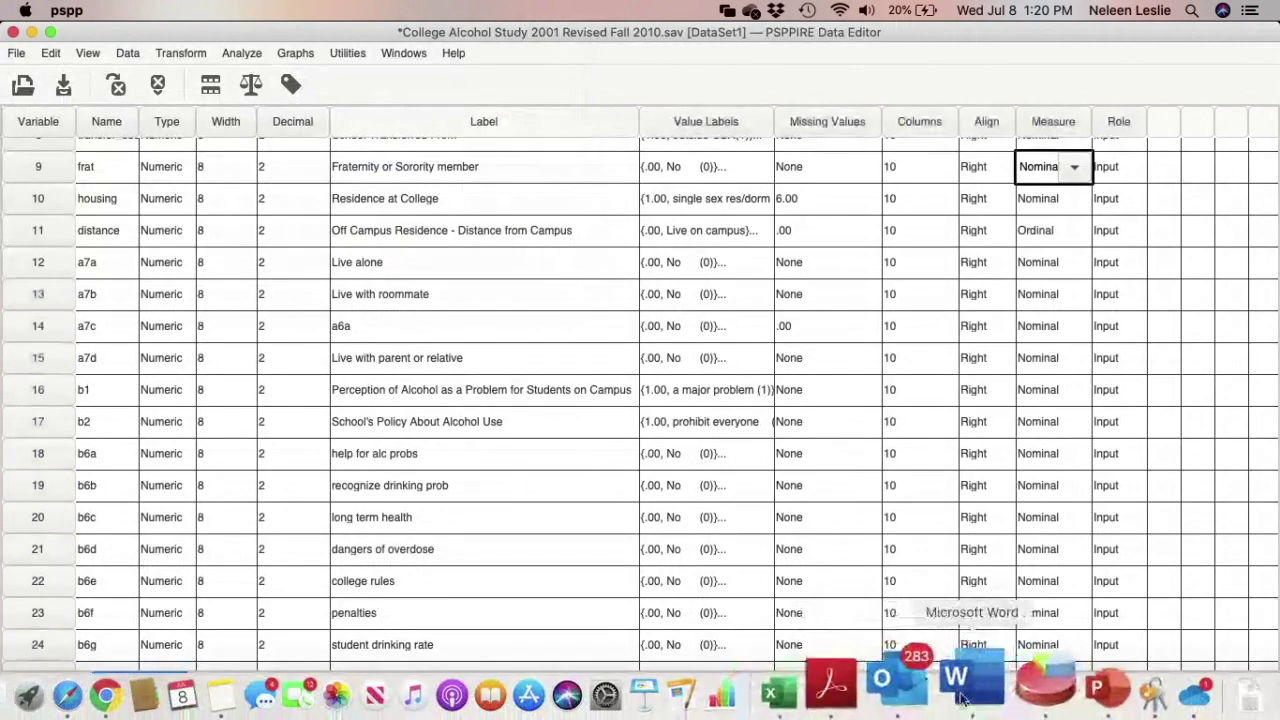
# Run the frat FREQUENCIES command on lines 1–4 with Run > Selection and scroll to its output.
pyautogui.rightClick(1005, 685)
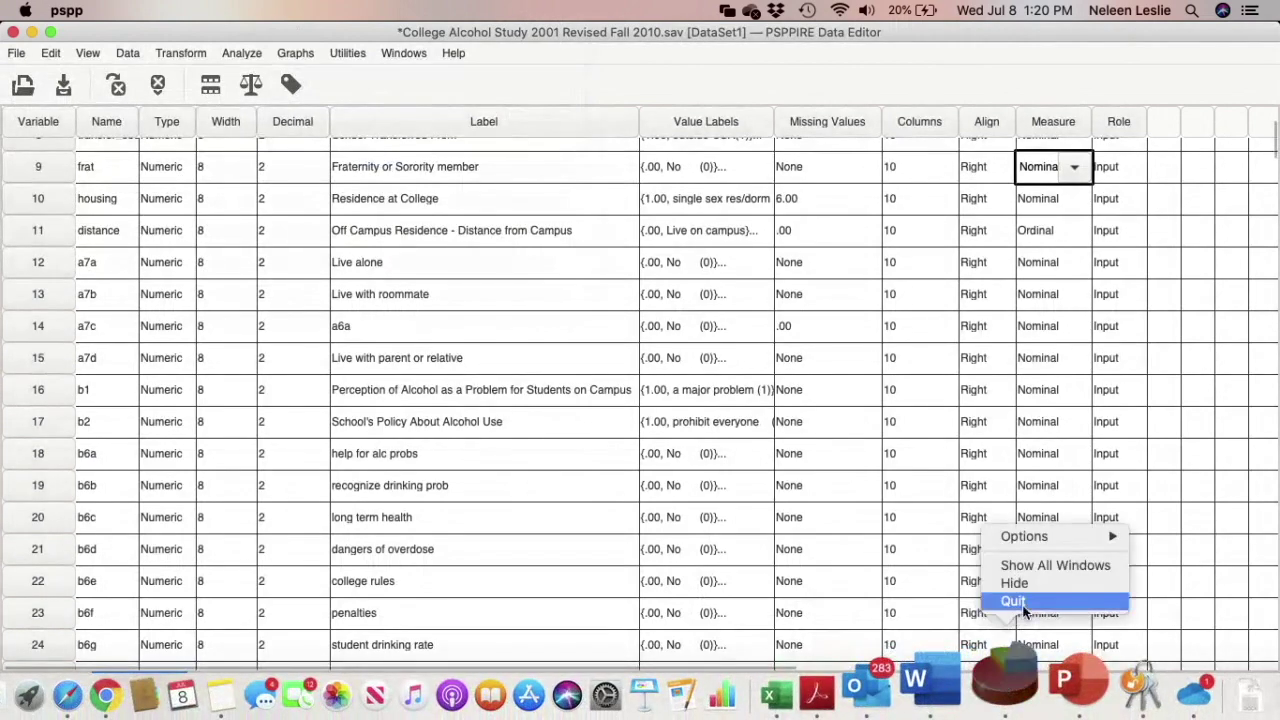
pyautogui.click(1028, 567)
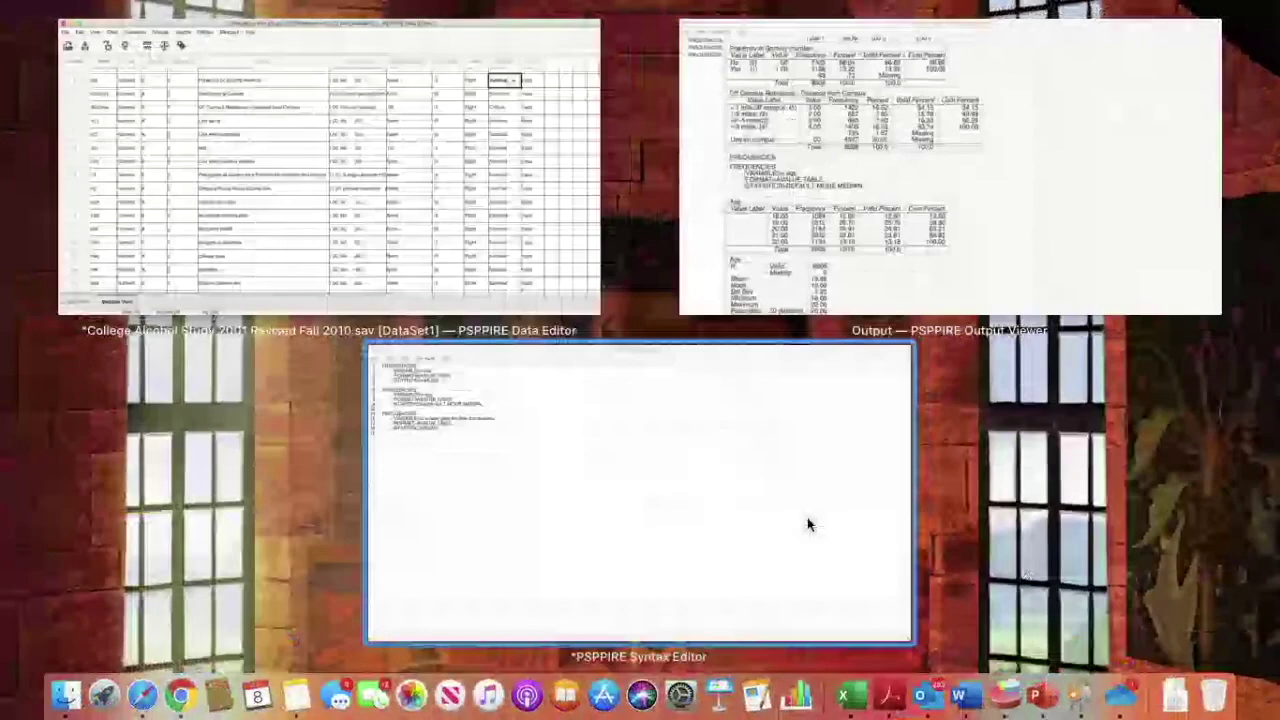
pyautogui.click(763, 517)
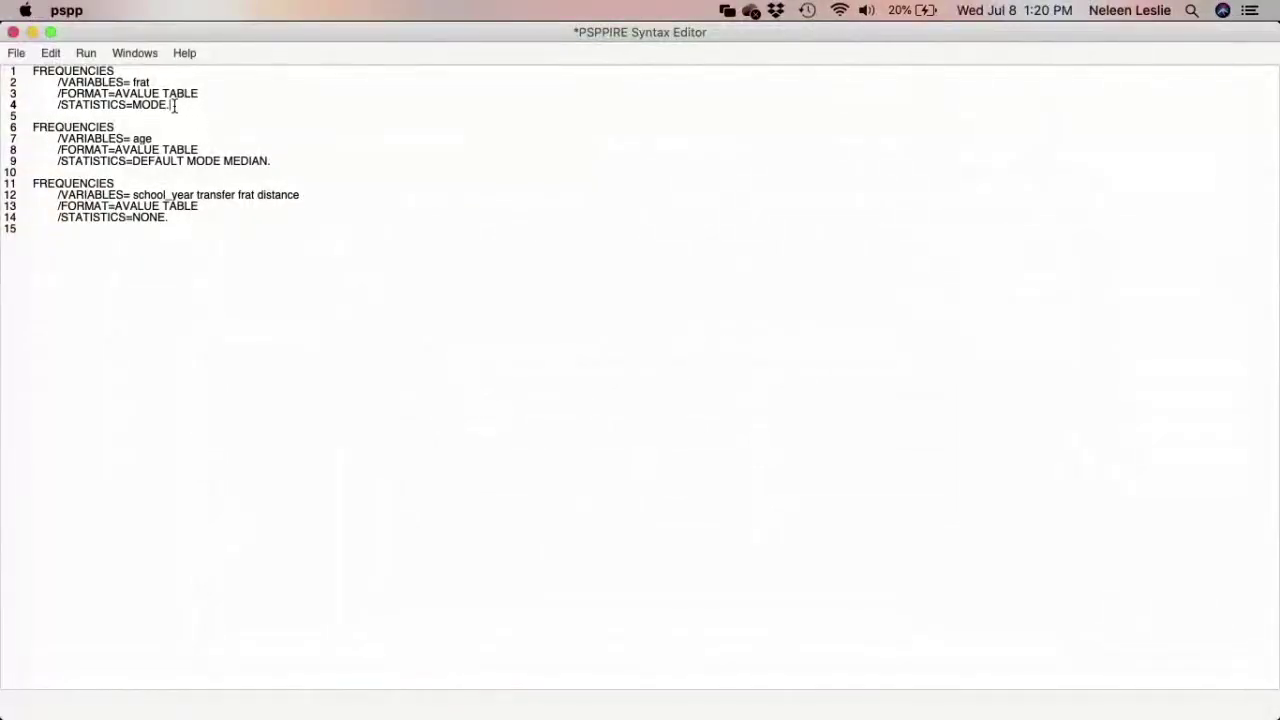
pyautogui.moveTo(172, 104); pyautogui.dragTo(6, 64)
pyautogui.click(88, 50)
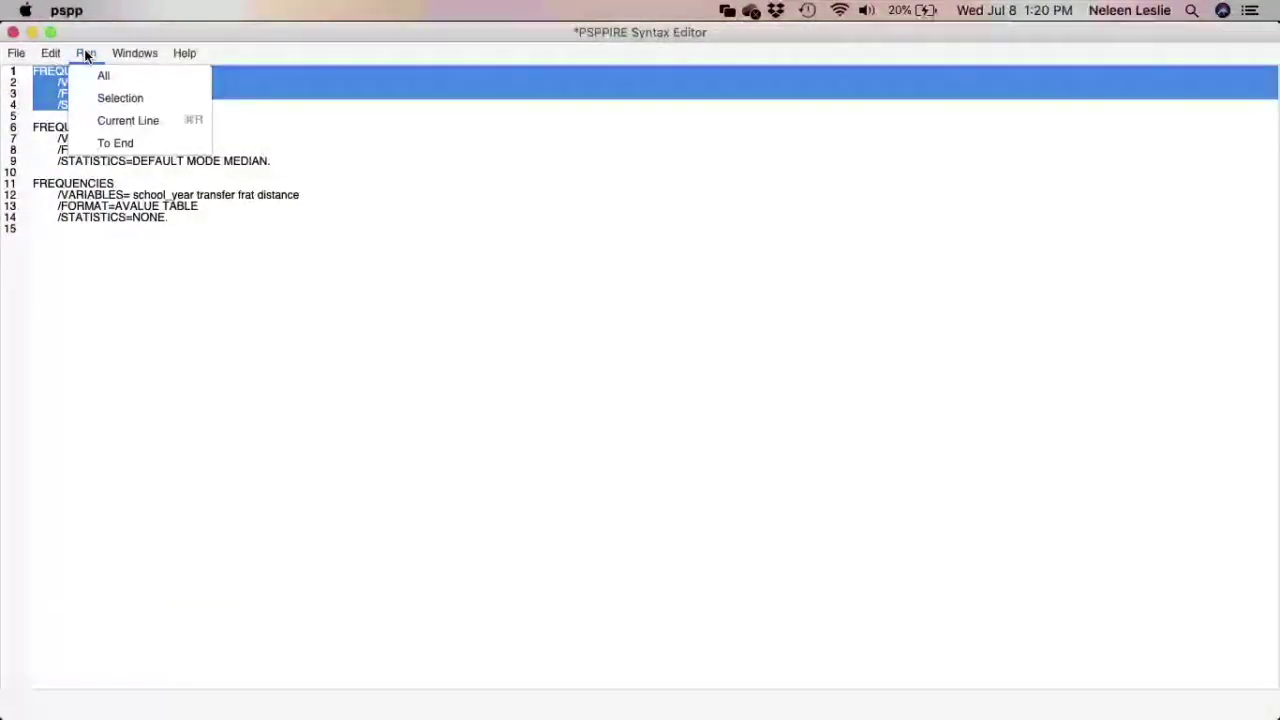
pyautogui.click(120, 98)
pyautogui.scroll(-5, 176, 195)
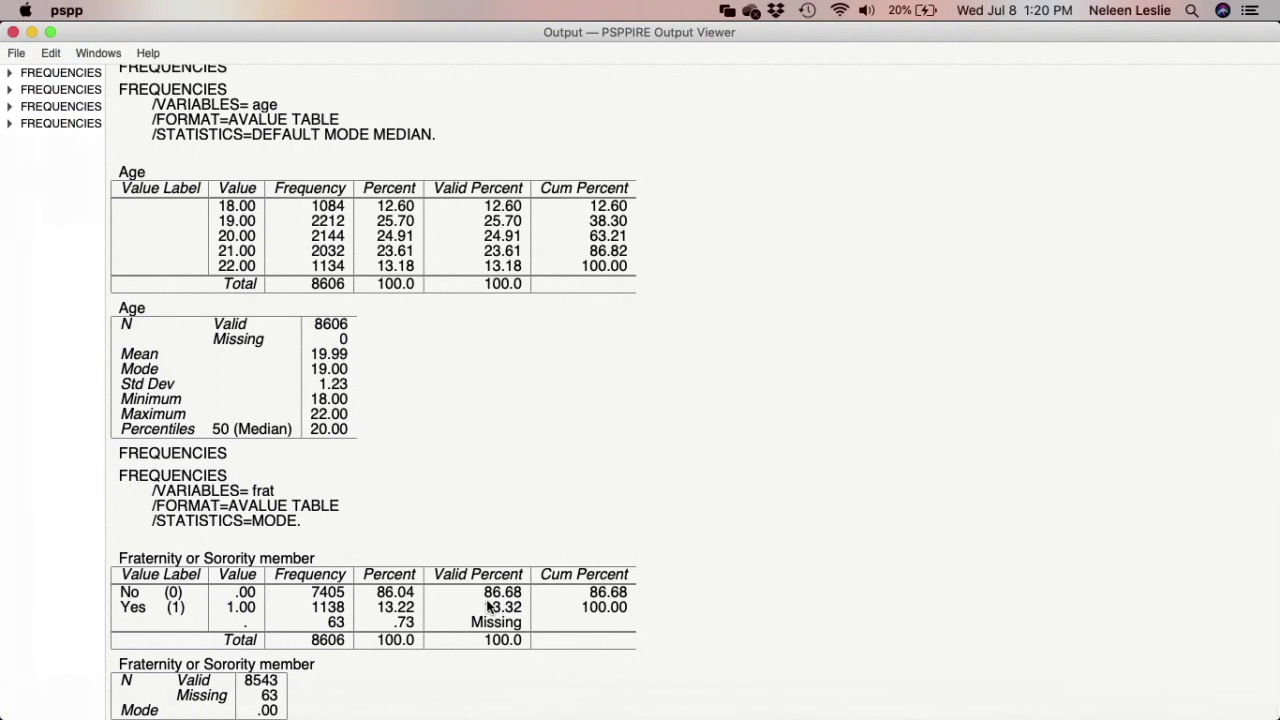
pyautogui.scroll(-1, 498, 604)
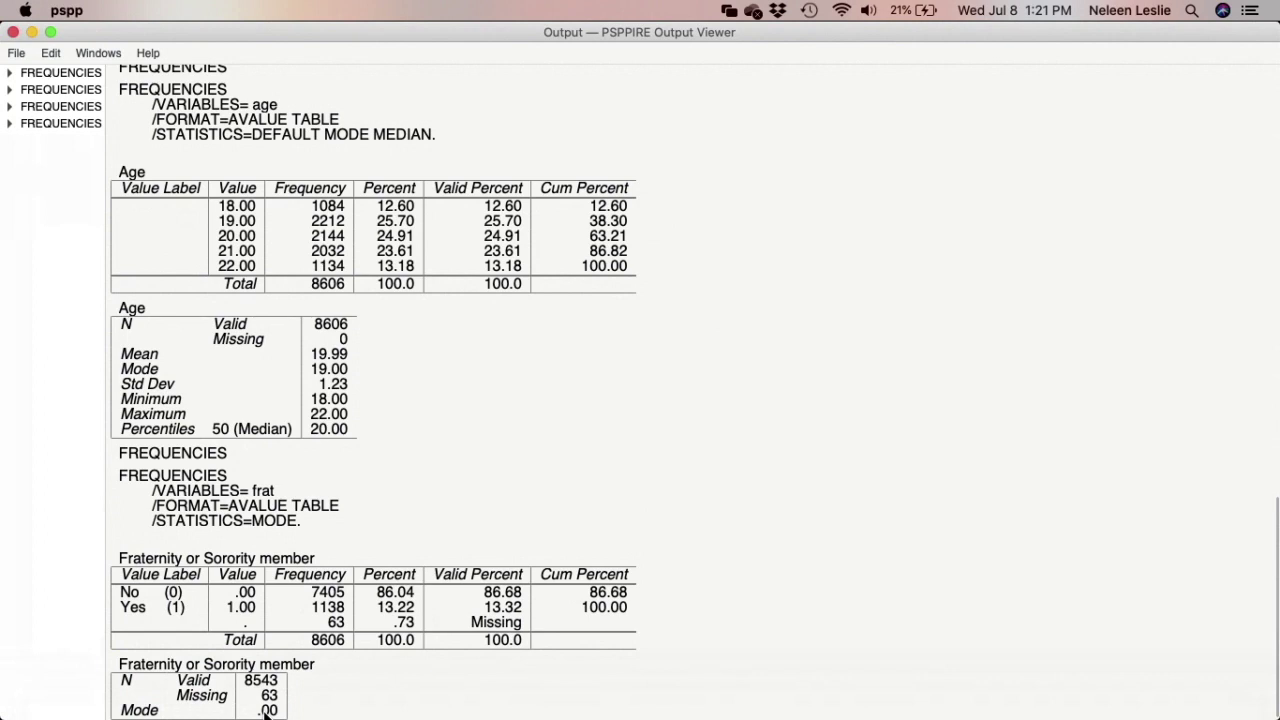
pyautogui.scroll(-1, 265, 712)
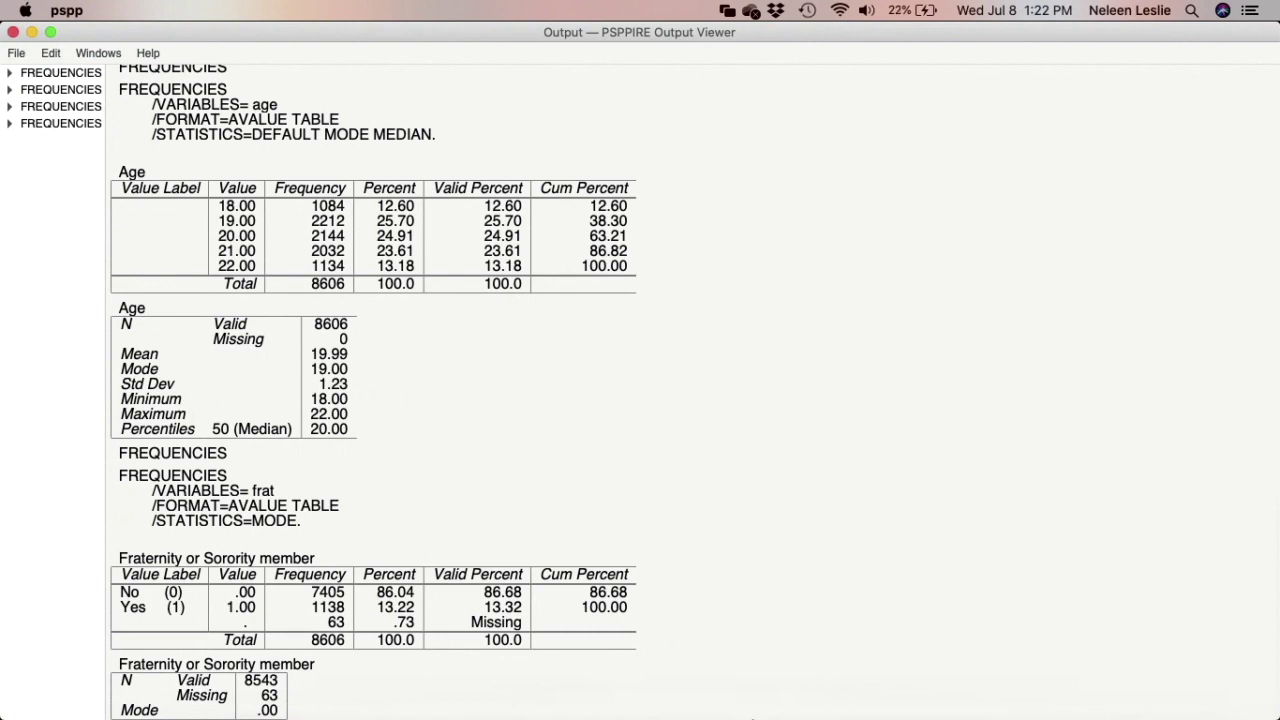
# Bring the Data Editor window to the front through pspp's Show All Windows.
pyautogui.moveTo(886, 714)
pyautogui.click(1003, 684)
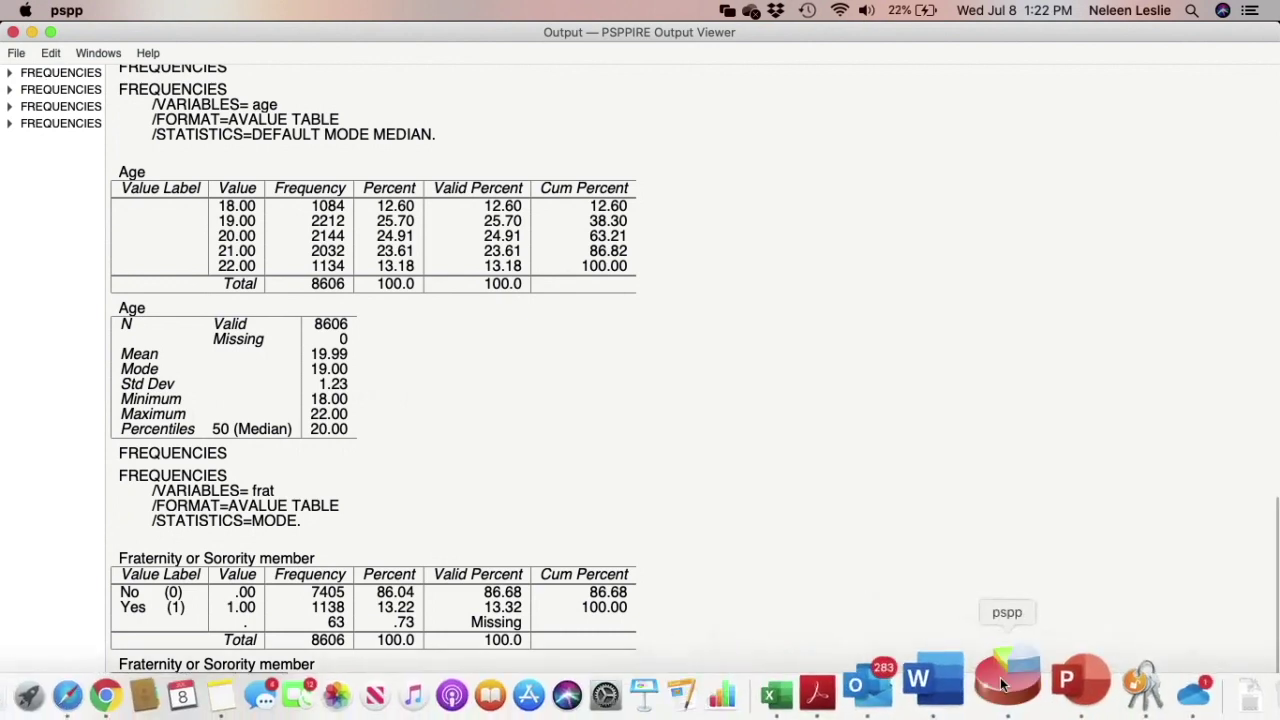
pyautogui.rightClick(1003, 684)
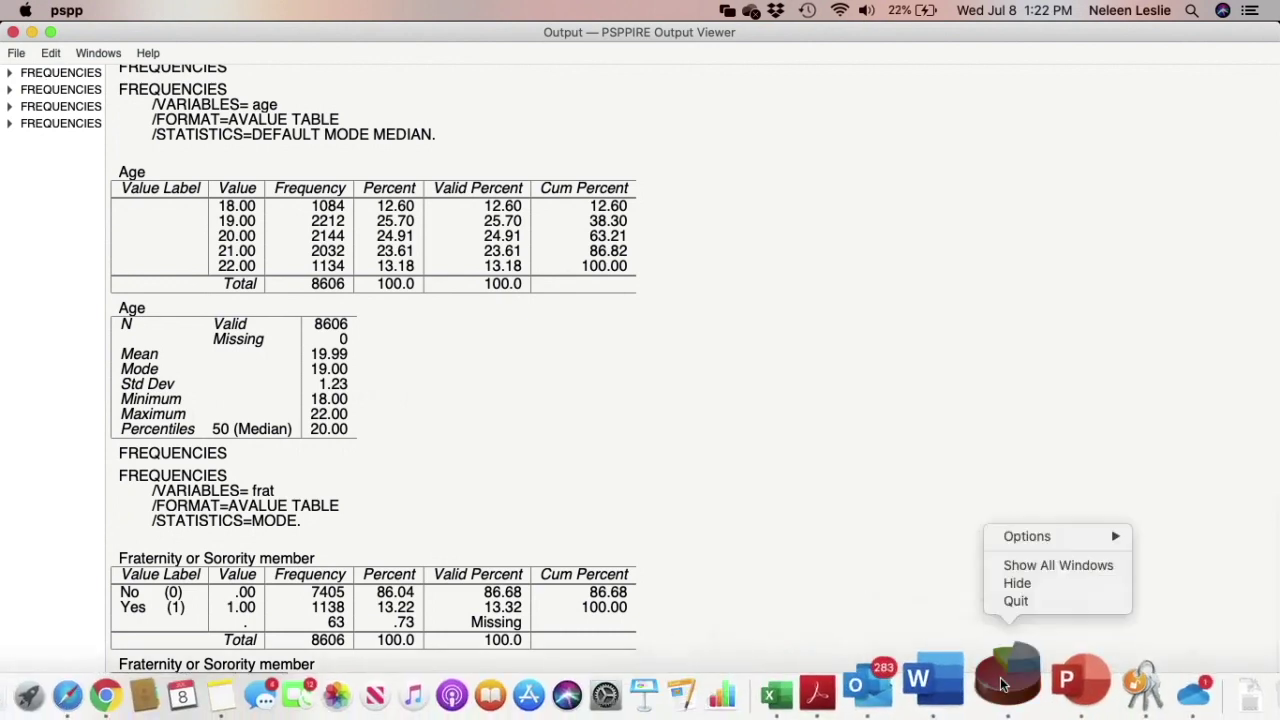
pyautogui.click(1022, 566)
pyautogui.click(711, 494)
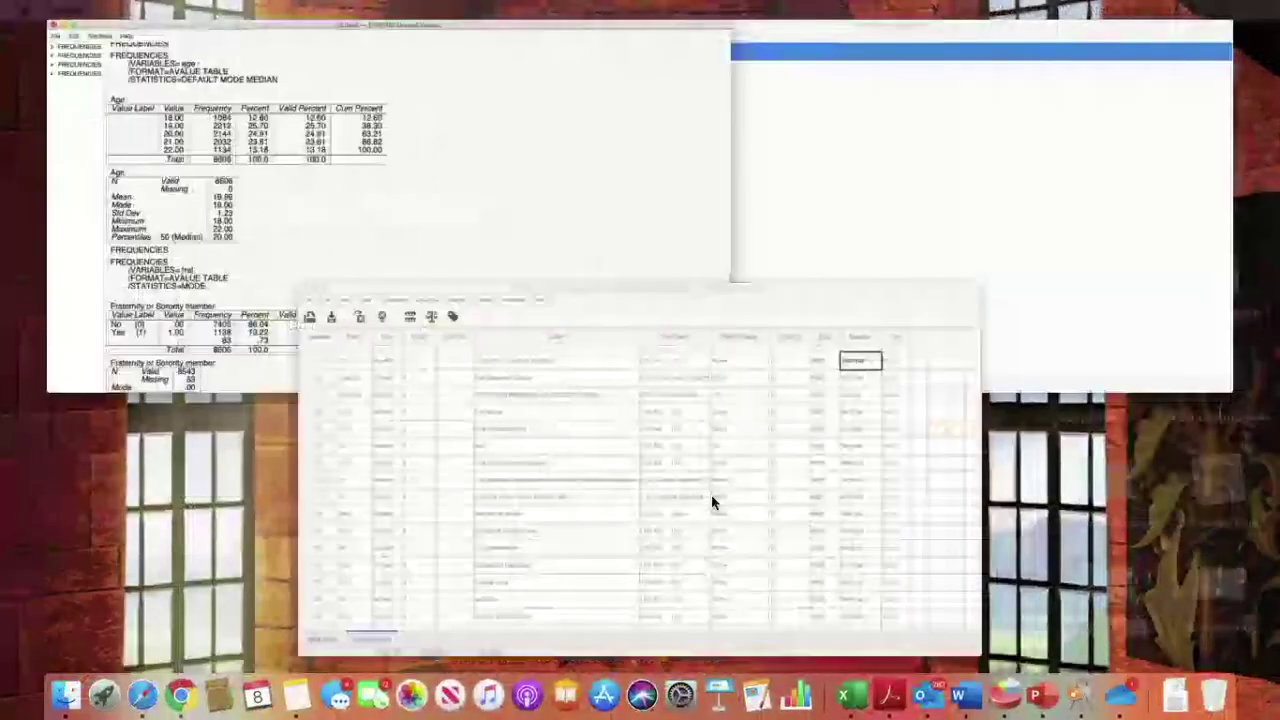
# Open Utilities > Variables and jump to the variables starting with 's' to find school_year.
pyautogui.click(240, 52)
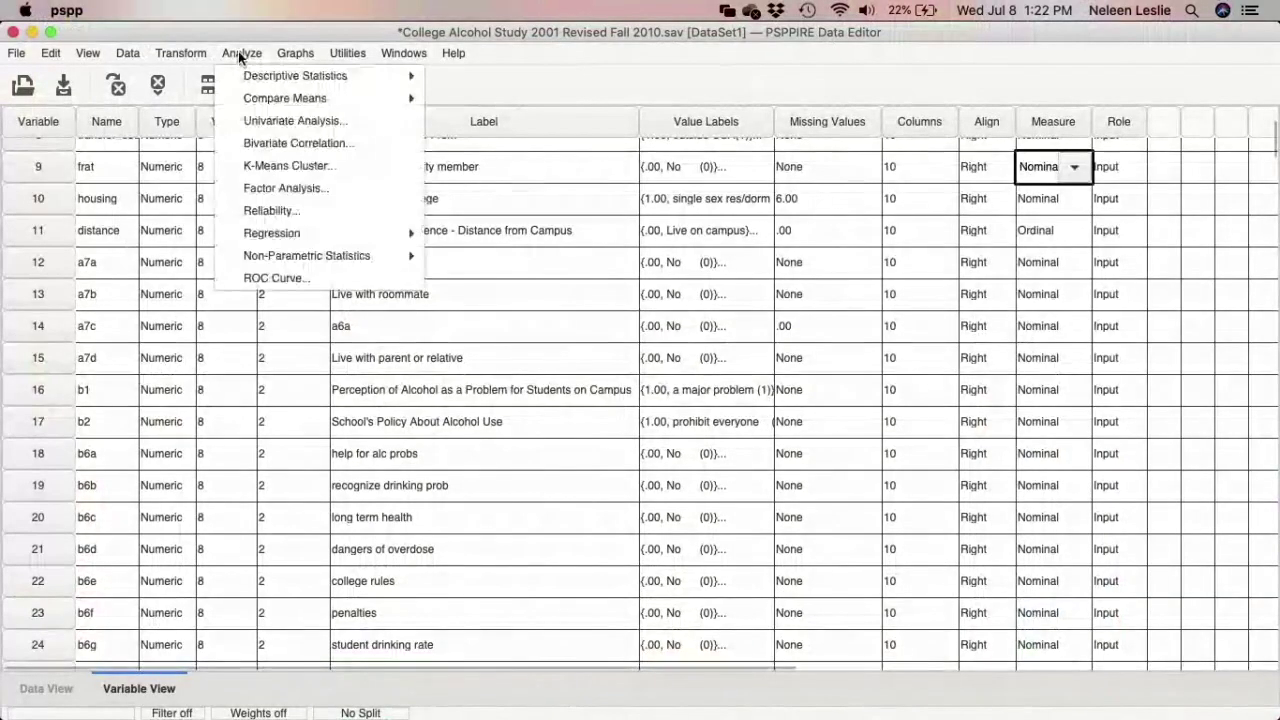
pyautogui.moveTo(296, 76)
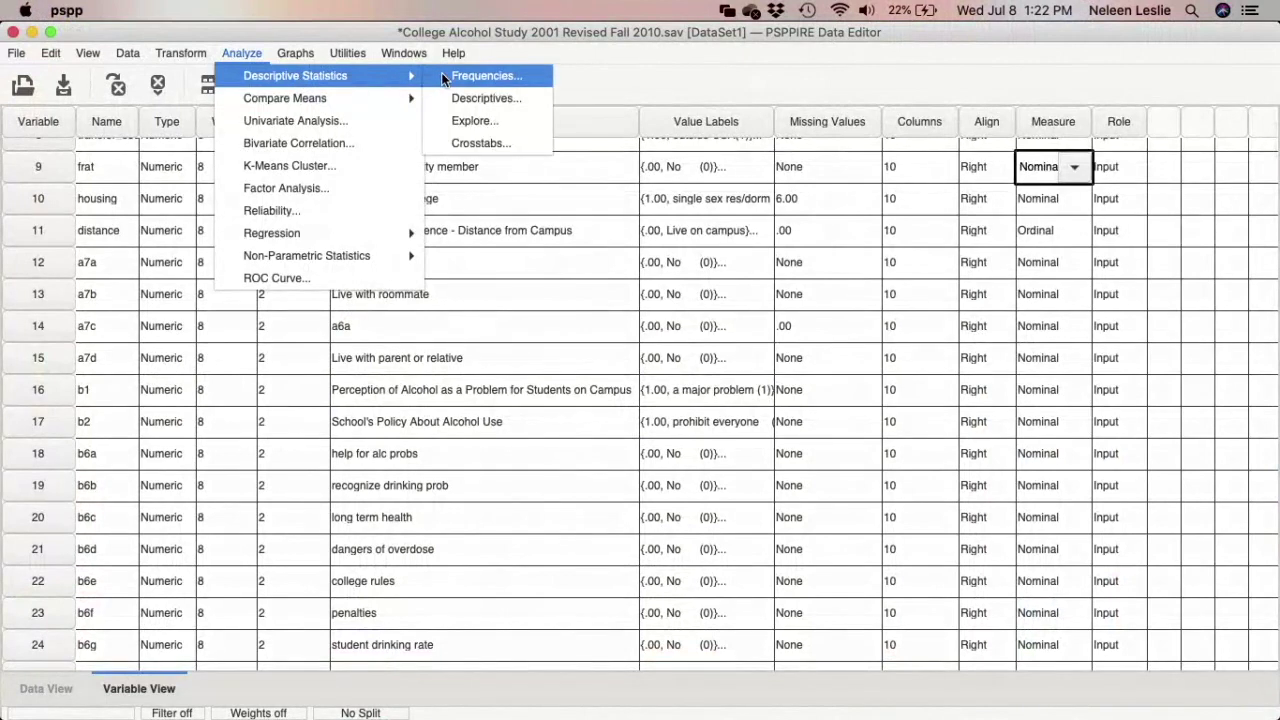
pyautogui.click(484, 304)
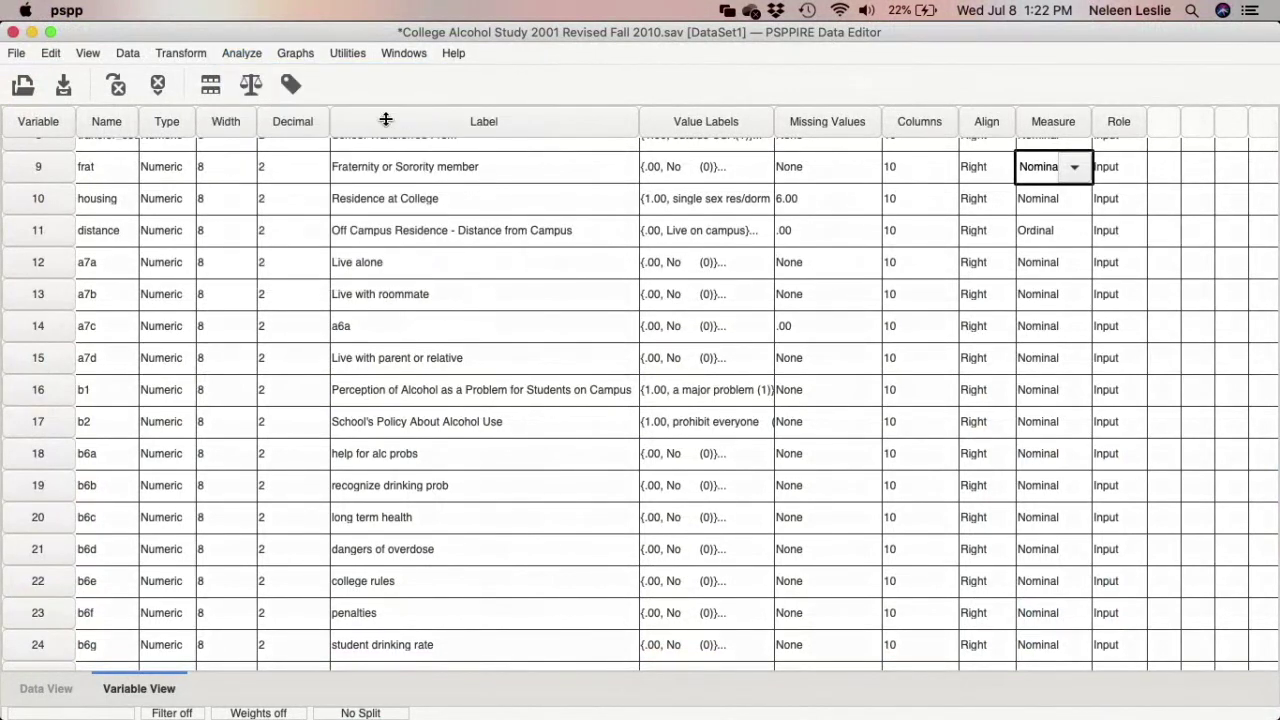
pyautogui.click(342, 52)
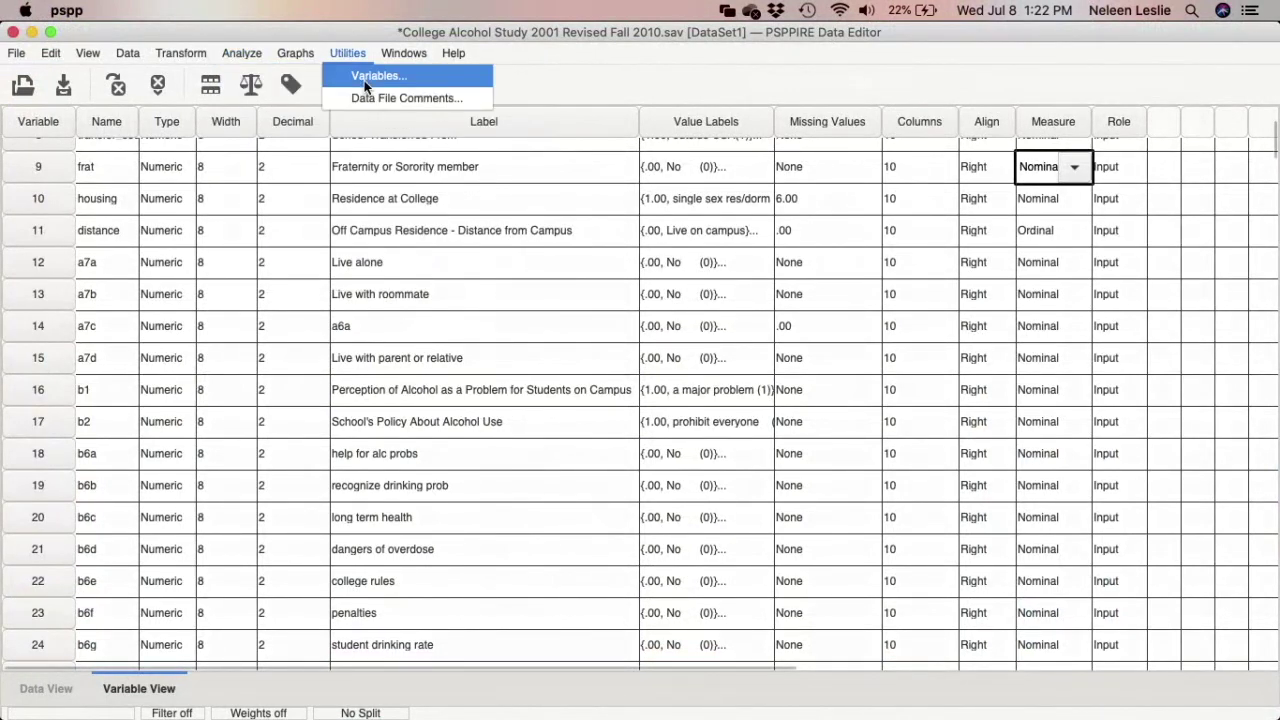
pyautogui.click(364, 80)
pyautogui.click(62, 152)
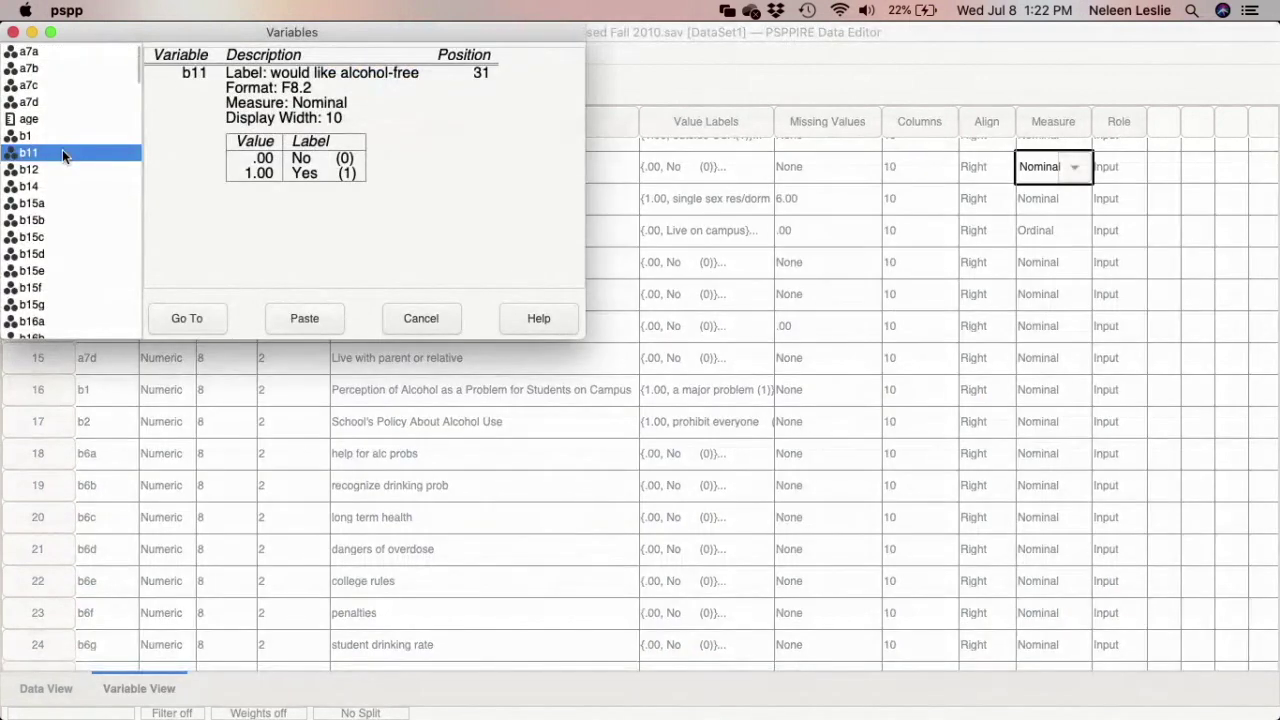
pyautogui.write('s')
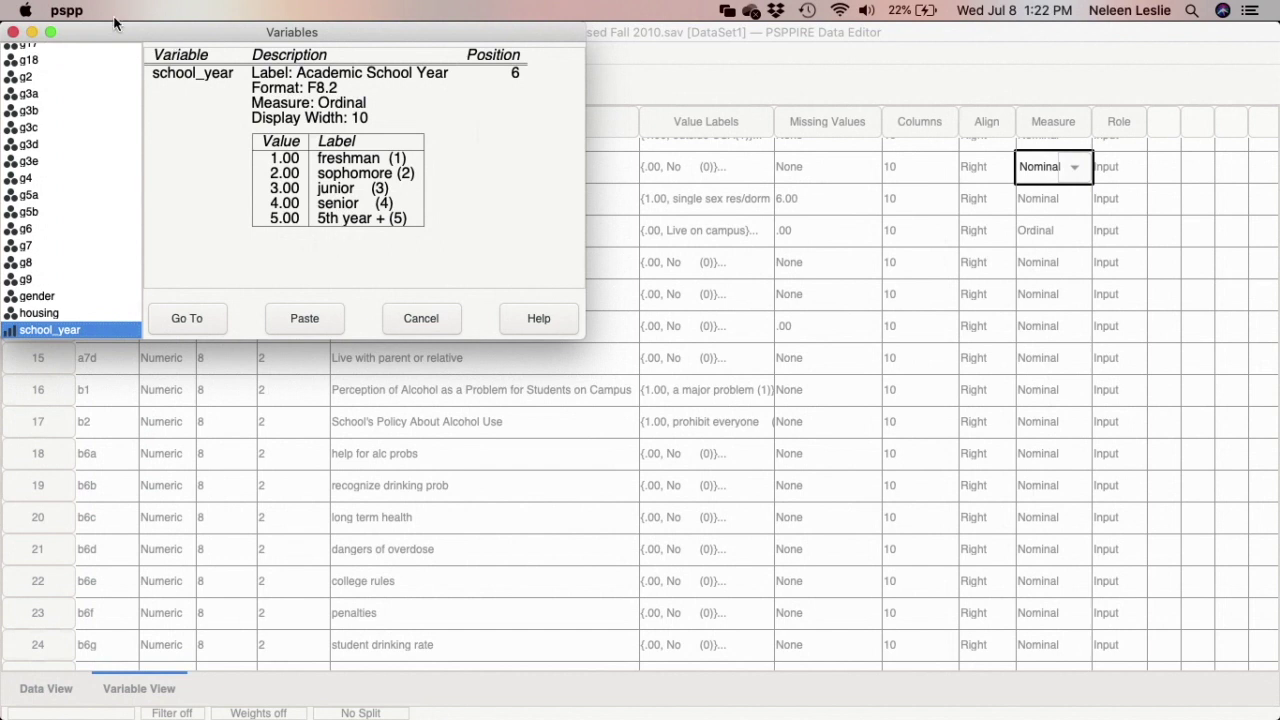
# Open Frequencies and replace frat with school_year as the analysed variable.
pyautogui.click(13, 33)
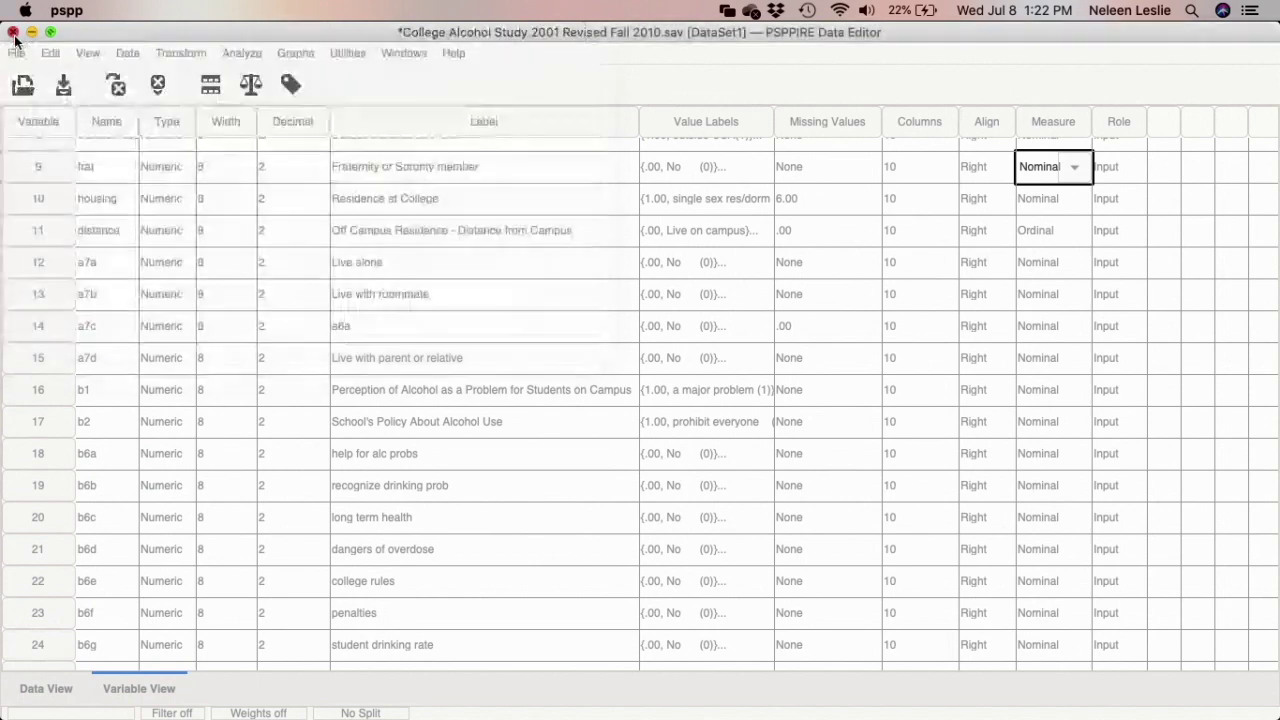
pyautogui.click(258, 54)
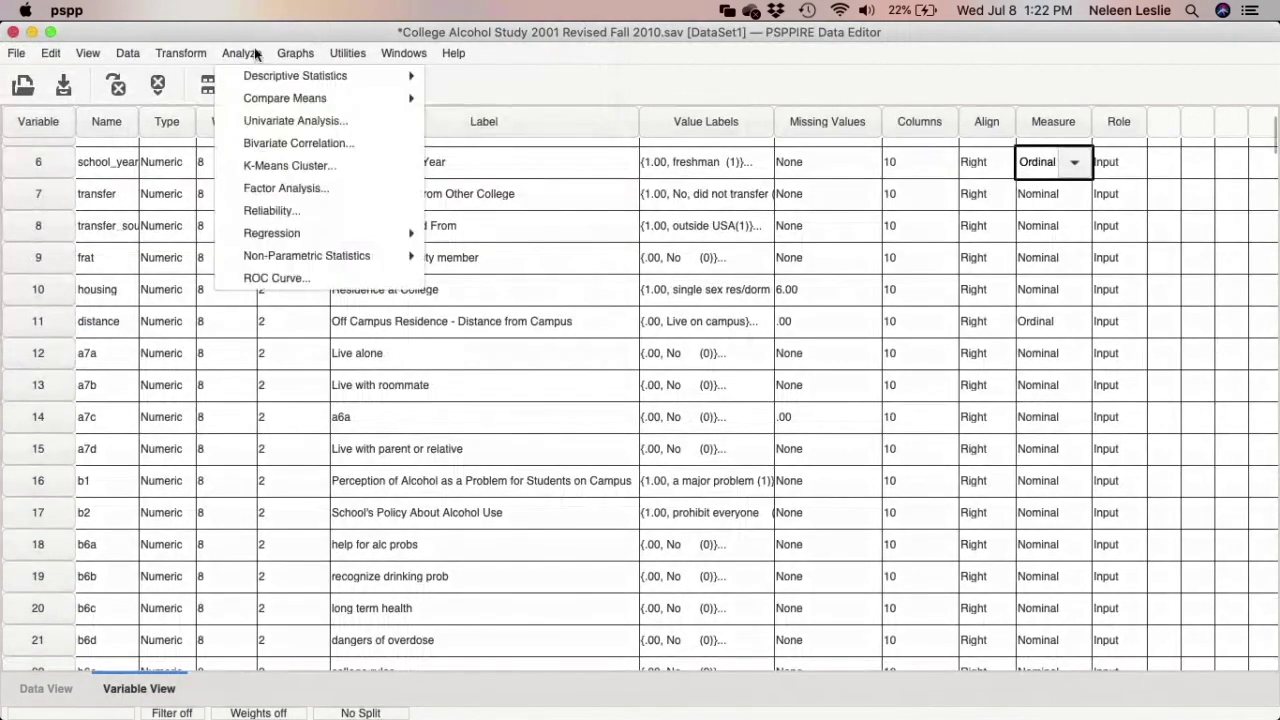
pyautogui.moveTo(400, 76)
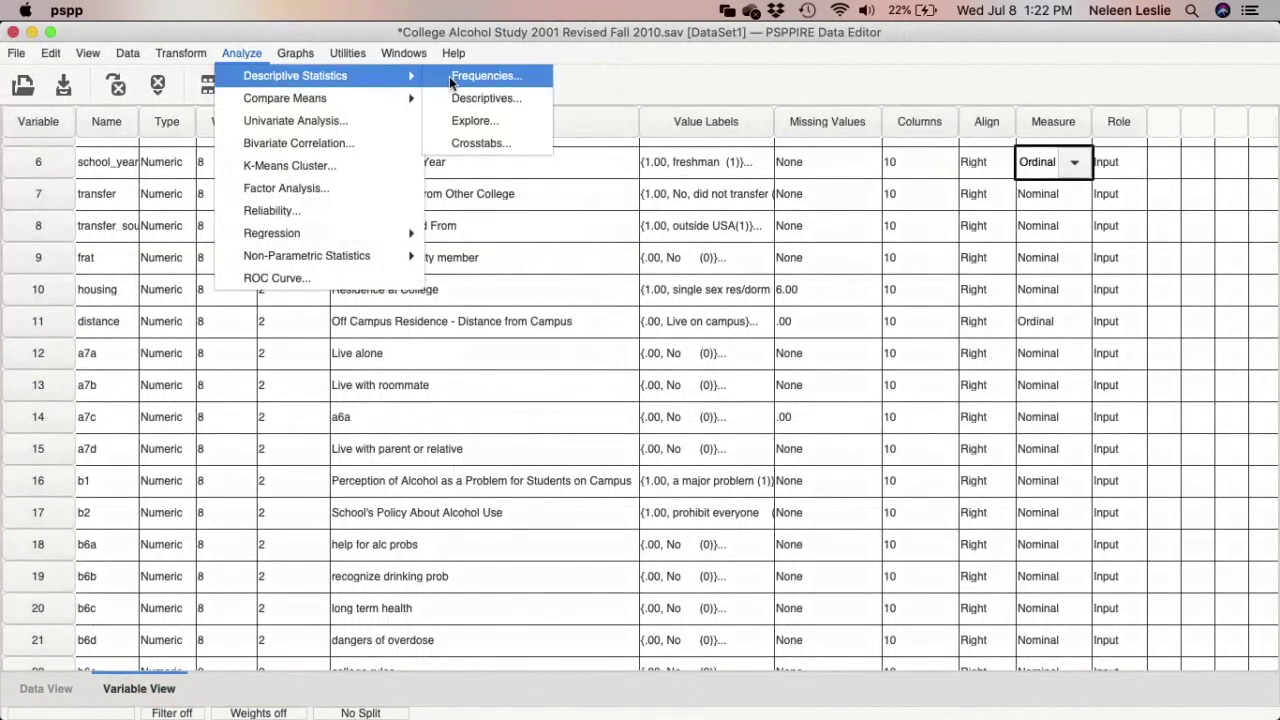
pyautogui.click(449, 76)
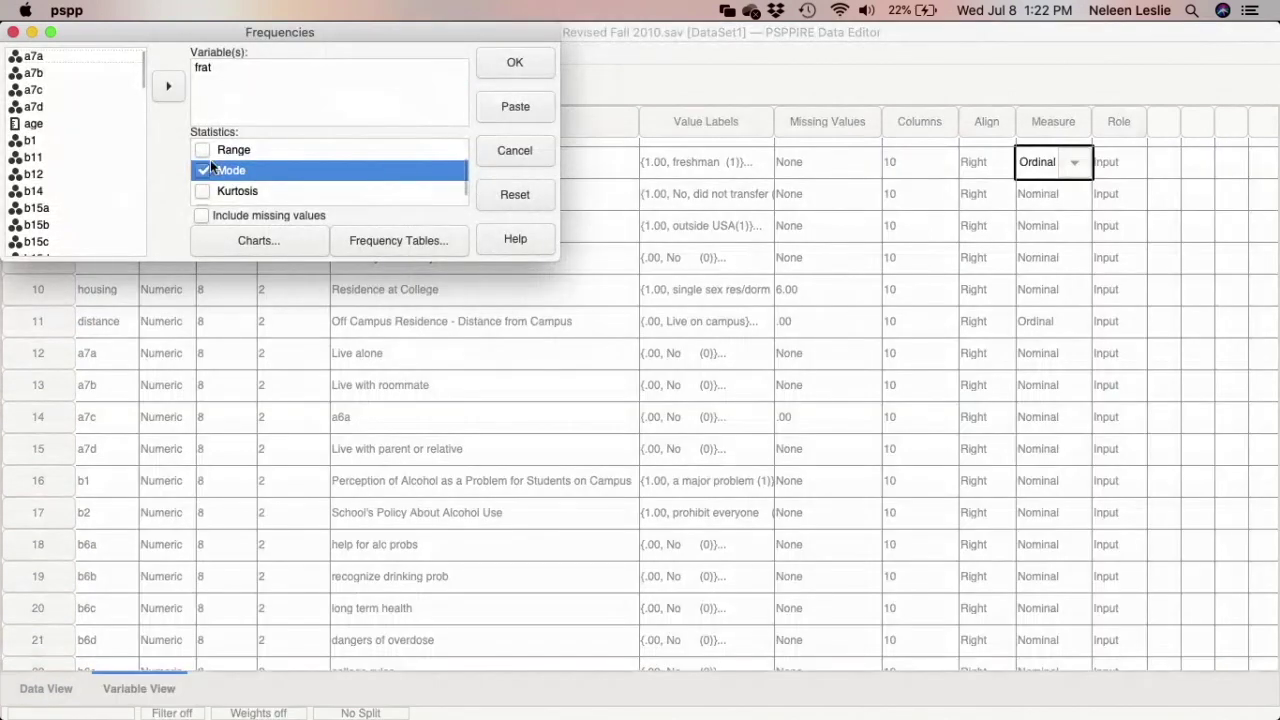
pyautogui.click(203, 174)
pyautogui.click(216, 70)
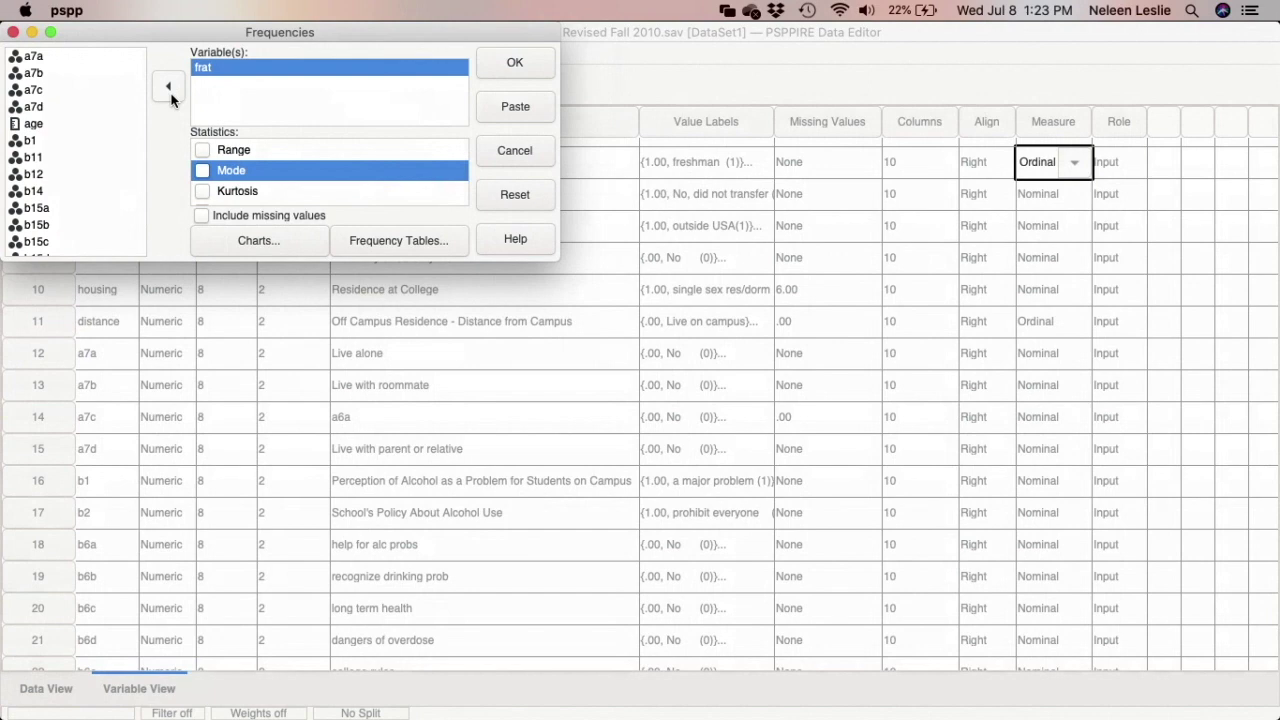
pyautogui.click(168, 88)
pyautogui.click(62, 160)
pyautogui.write('s')
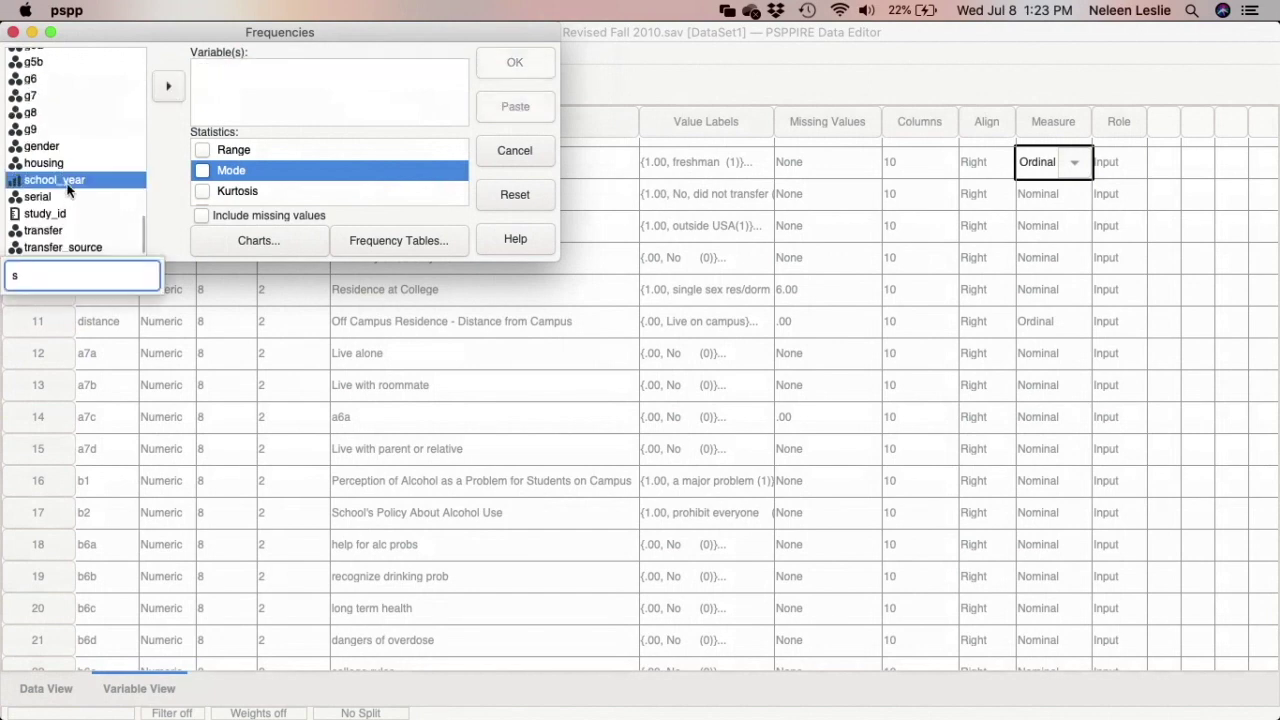
pyautogui.click(168, 87)
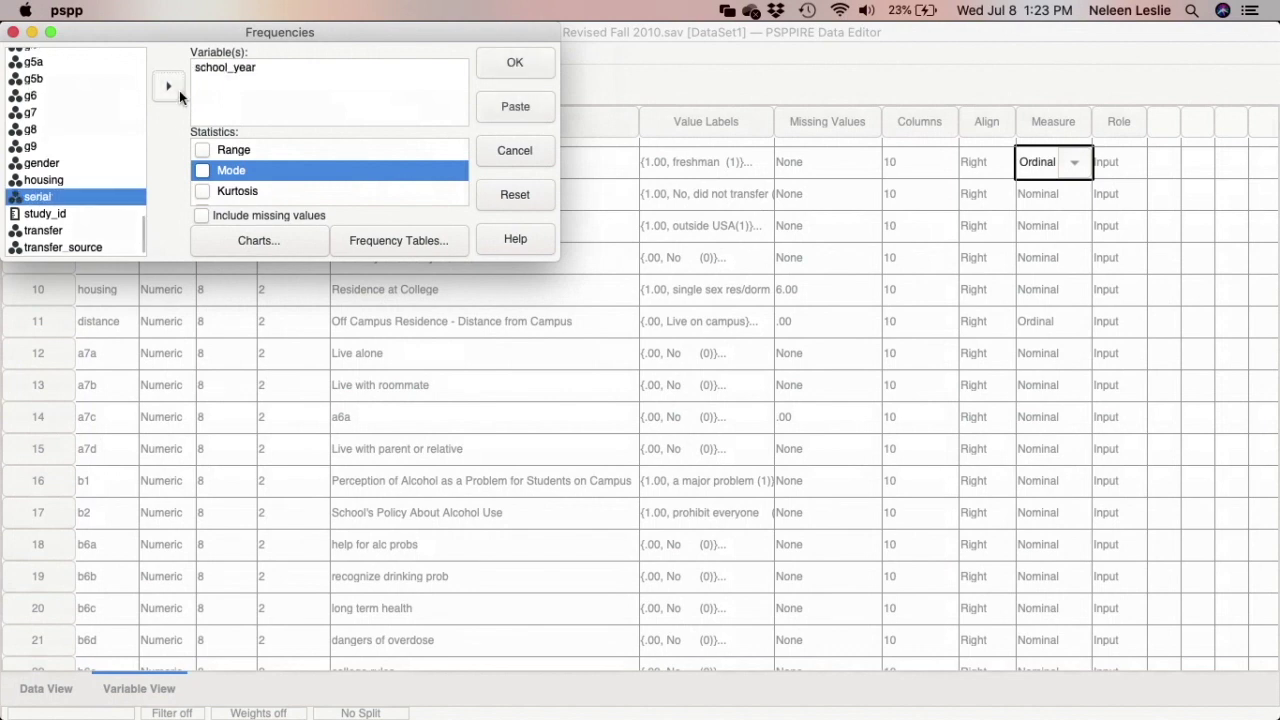
# Request the Mode and Median statistics and paste the command into the syntax.
pyautogui.click(201, 172)
pyautogui.scroll(-2, 201, 176)
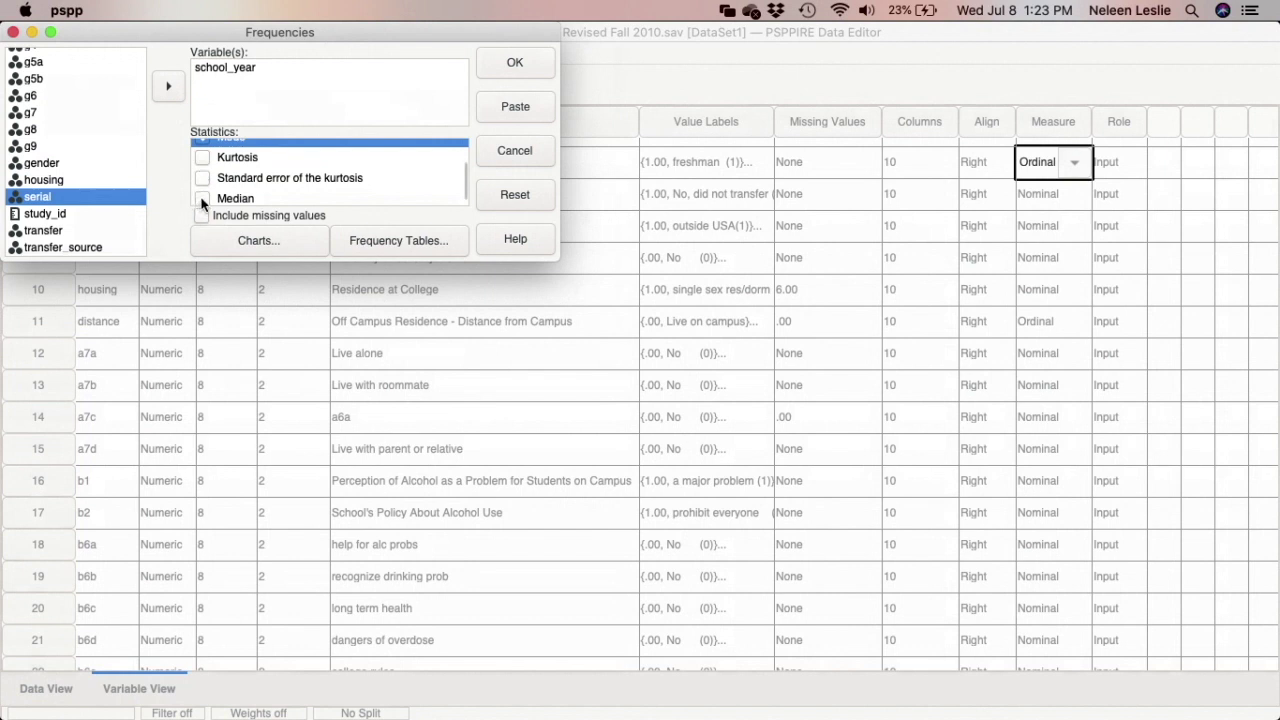
pyautogui.click(202, 198)
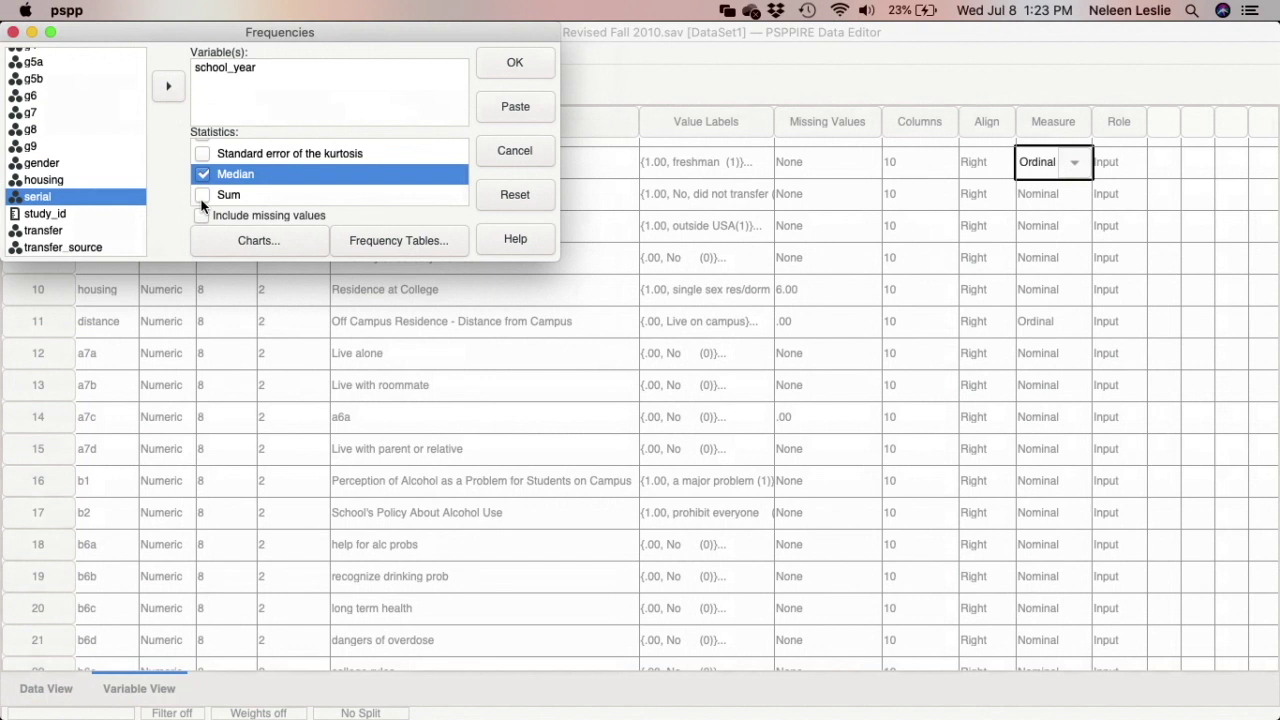
pyautogui.click(524, 108)
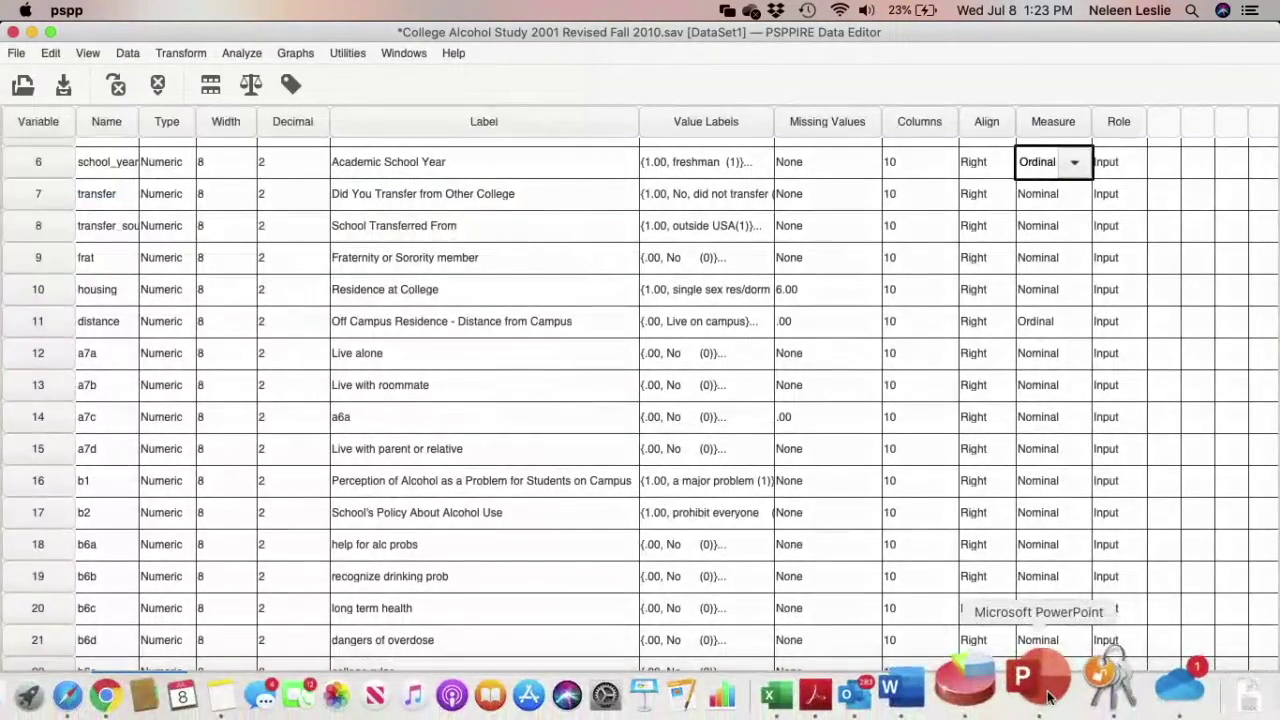
# Select the school_year FREQUENCIES command on lines 1–4, run it with Run > Selection, and scroll to its output.
pyautogui.rightClick(1010, 680)
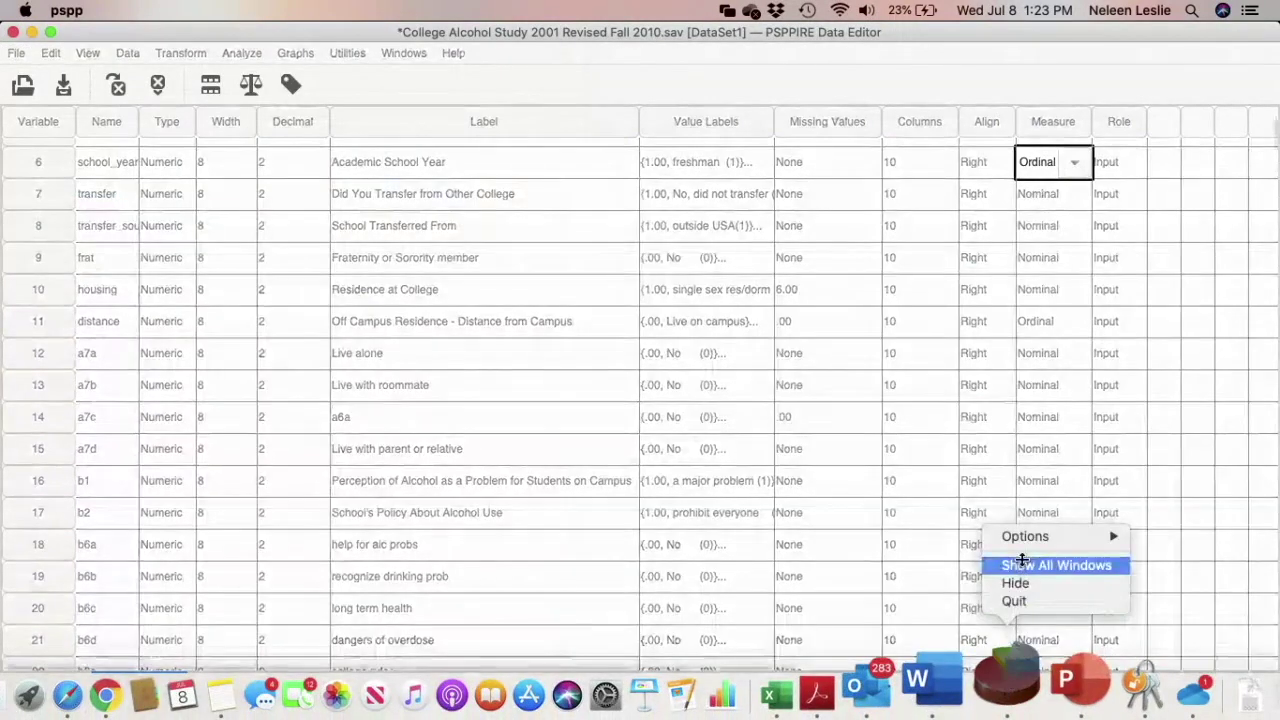
pyautogui.click(1021, 563)
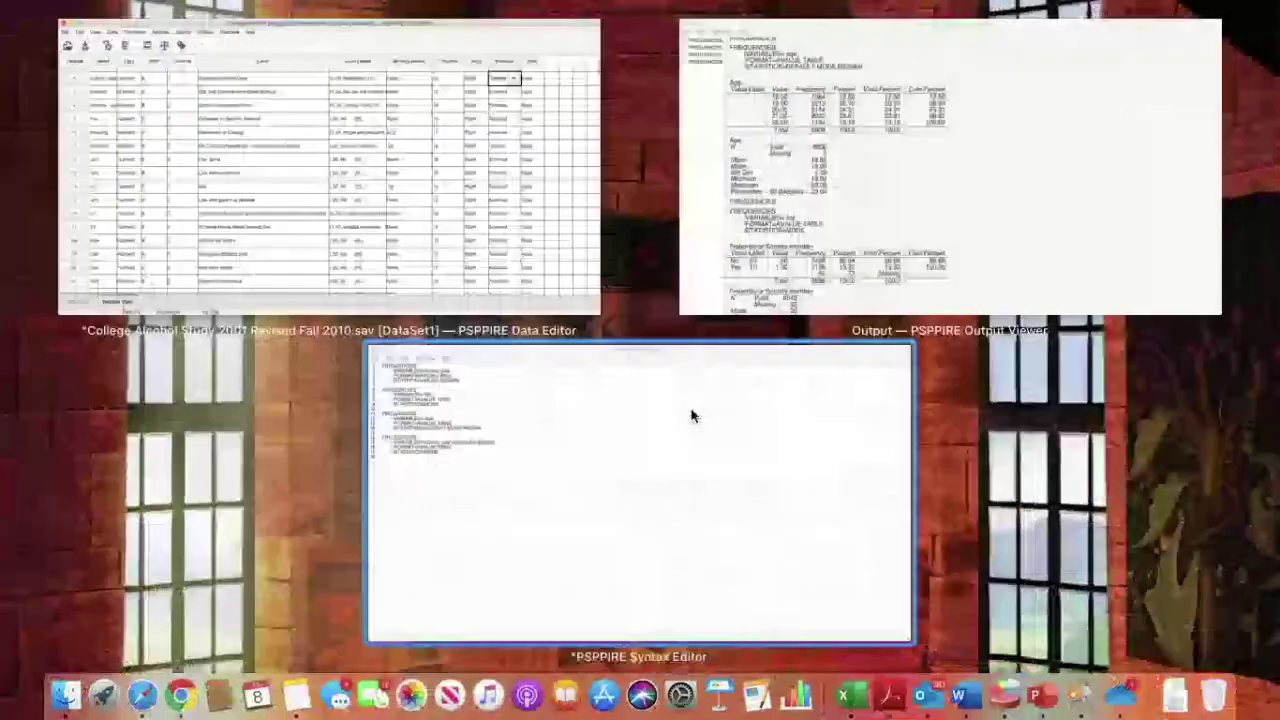
pyautogui.click(689, 434)
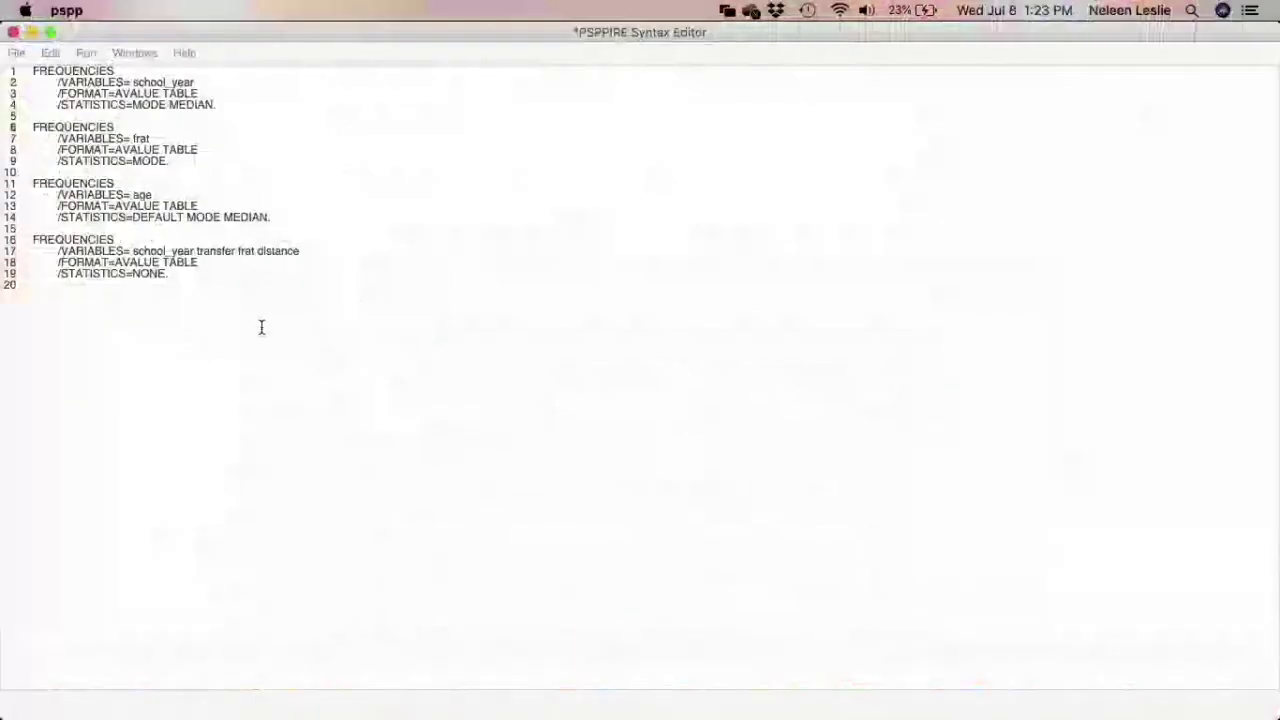
pyautogui.moveTo(186, 277); pyautogui.dragTo(12, 238)
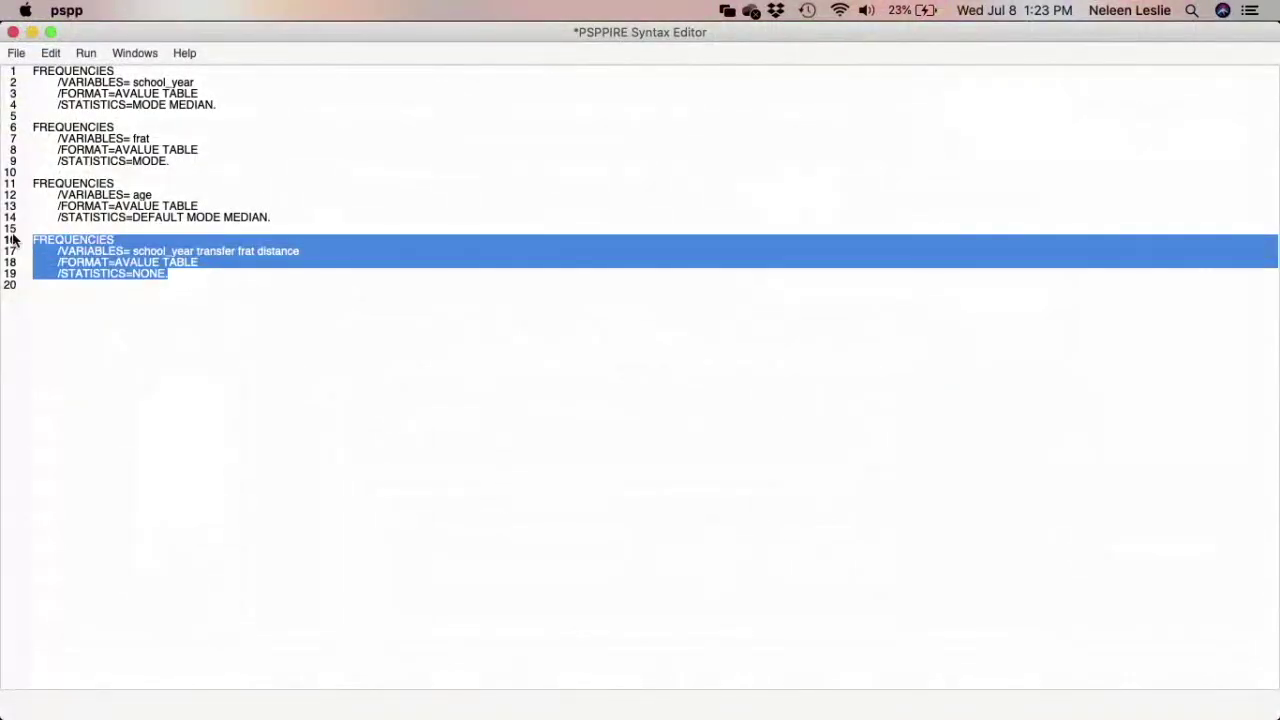
pyautogui.moveTo(222, 106); pyautogui.dragTo(12, 68)
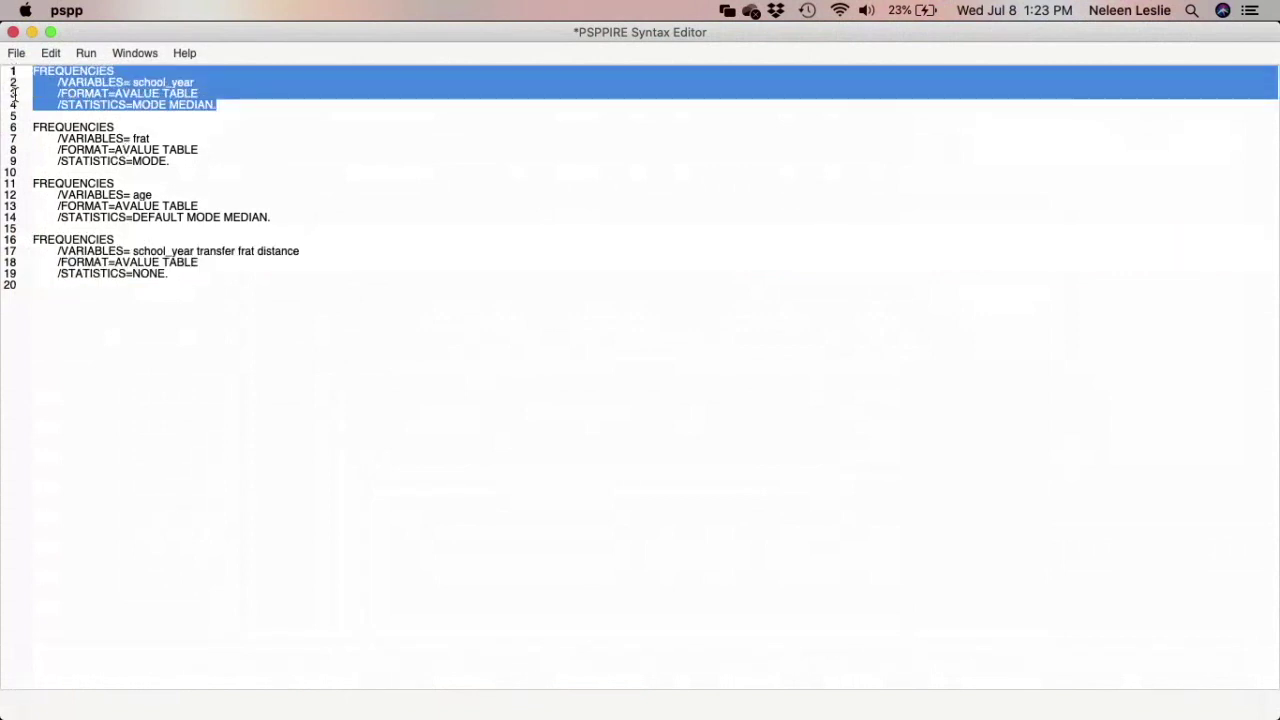
pyautogui.click(129, 82)
pyautogui.moveTo(3, 66); pyautogui.dragTo(216, 105)
pyautogui.click(87, 53)
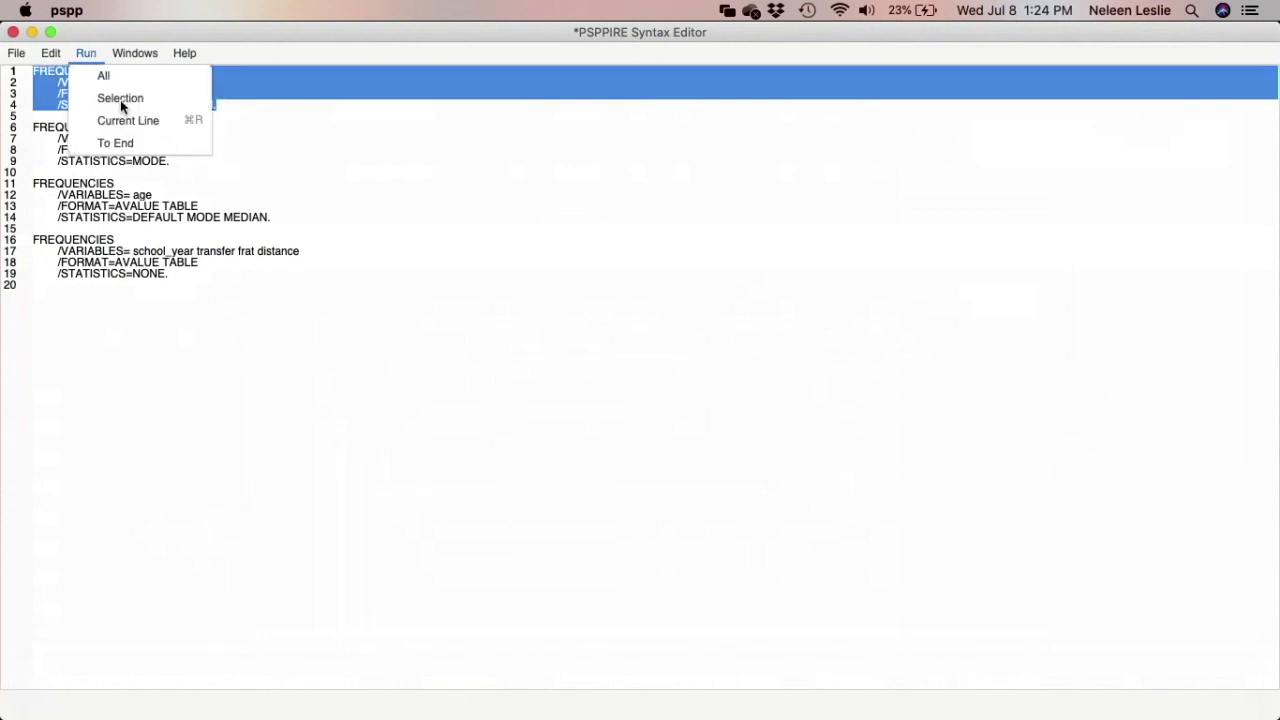
pyautogui.click(120, 98)
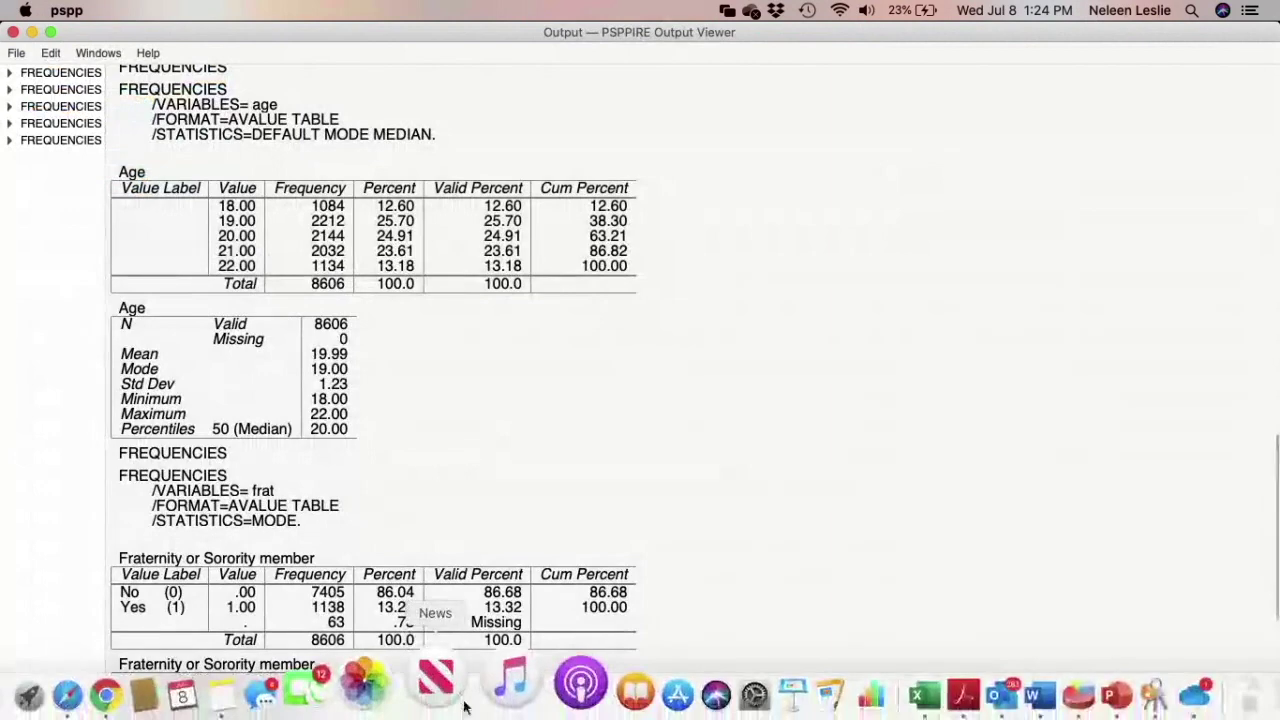
pyautogui.scroll(-5, 457, 565)
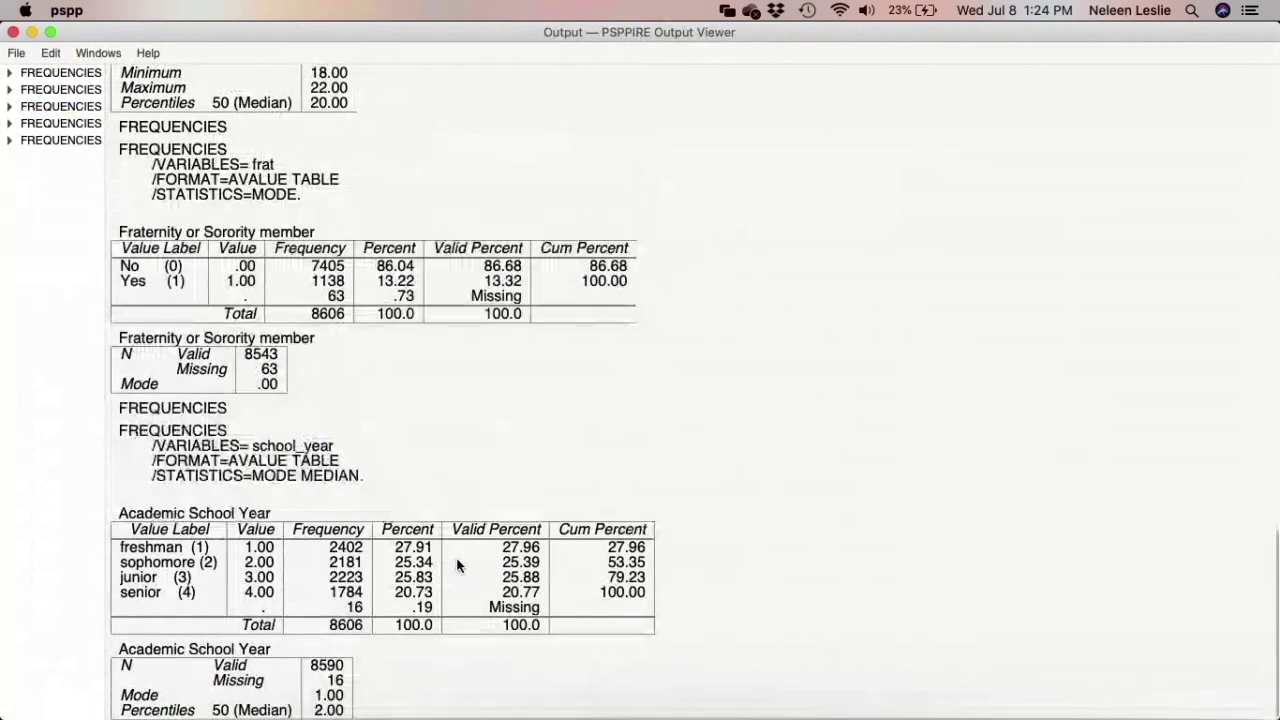